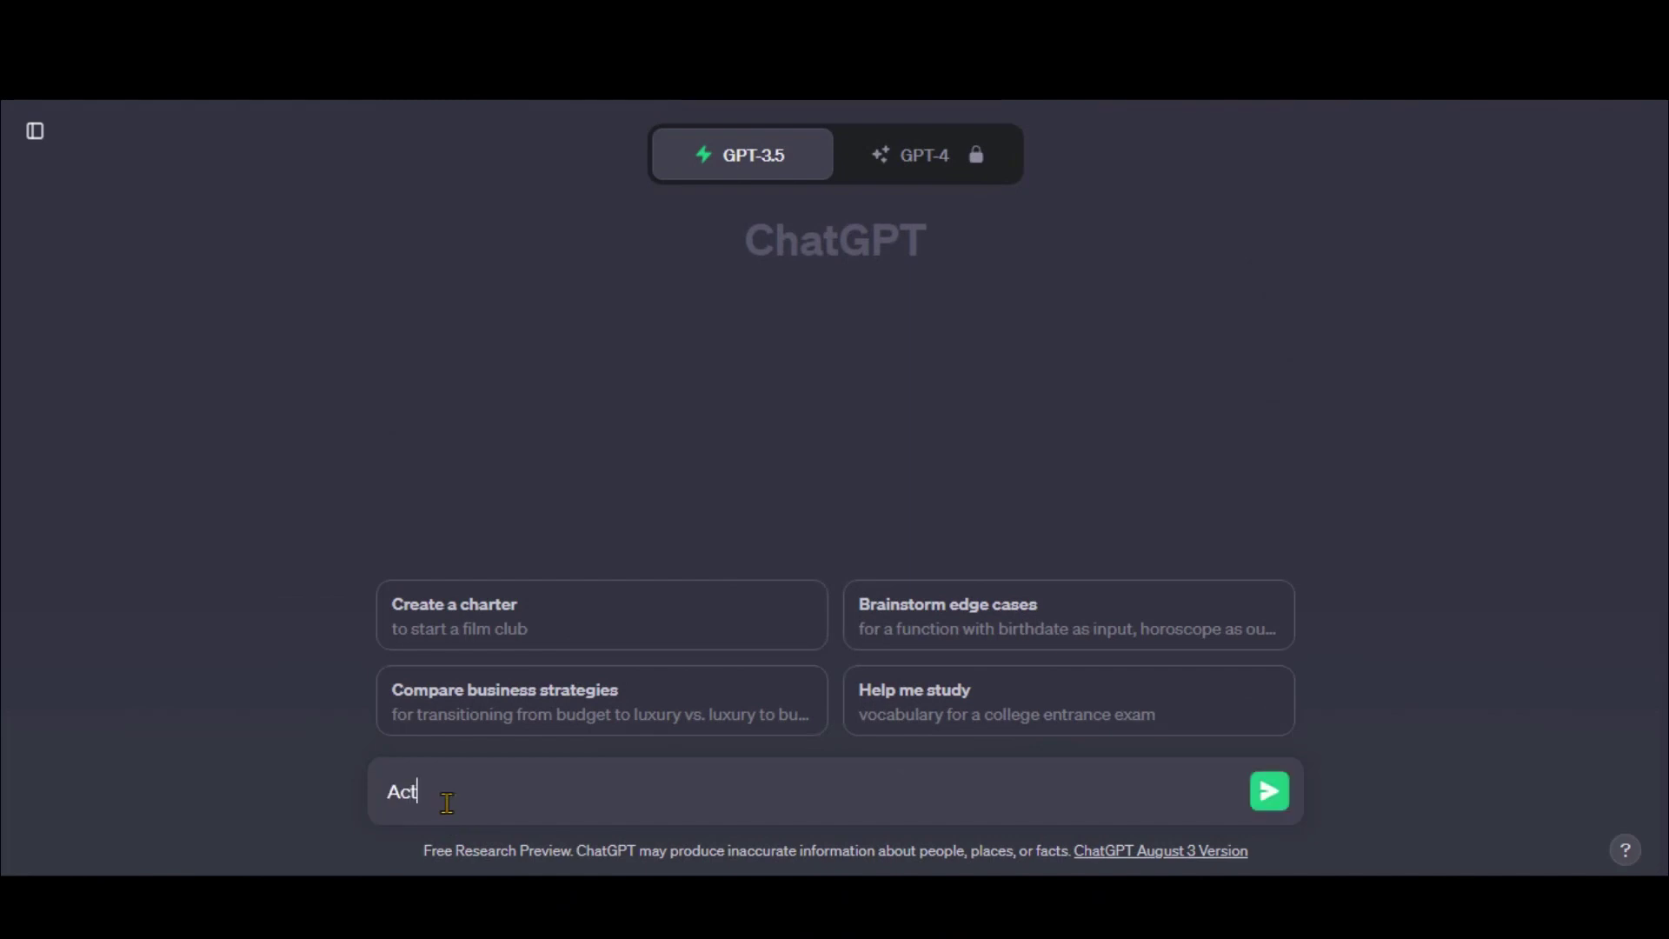
Ask ChatGPT, as a professional filmmaker, for a short sci-fi script, then start the follow-up
type("t like a professional film maker and write a short script for a sci fi film.")
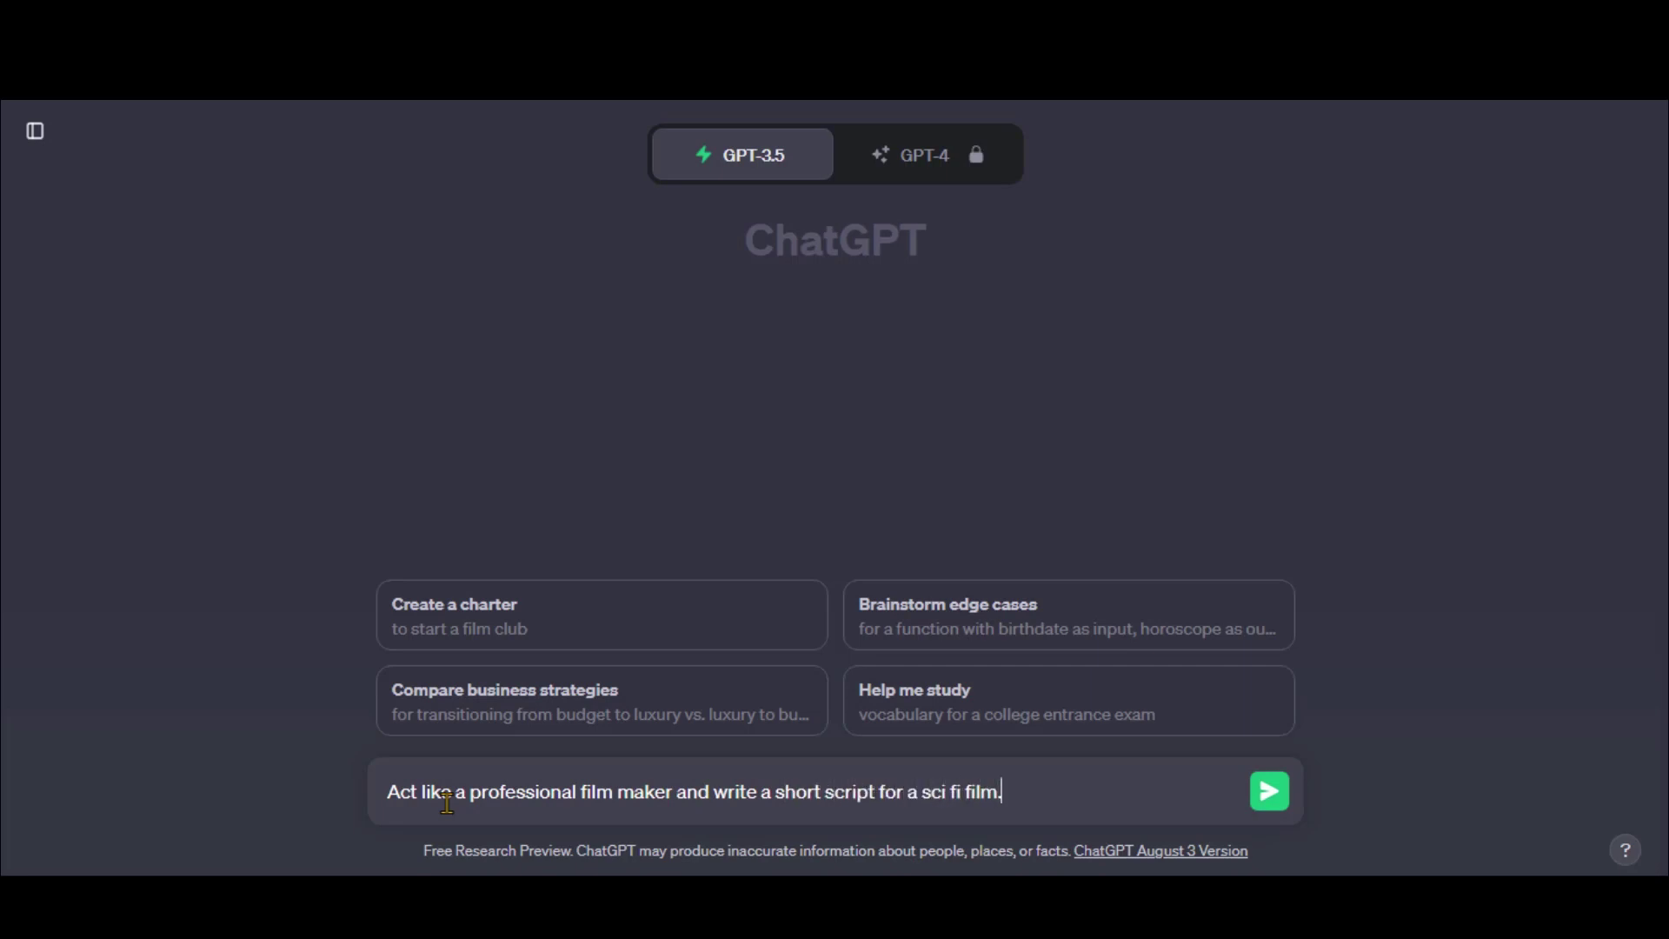
key("Return")
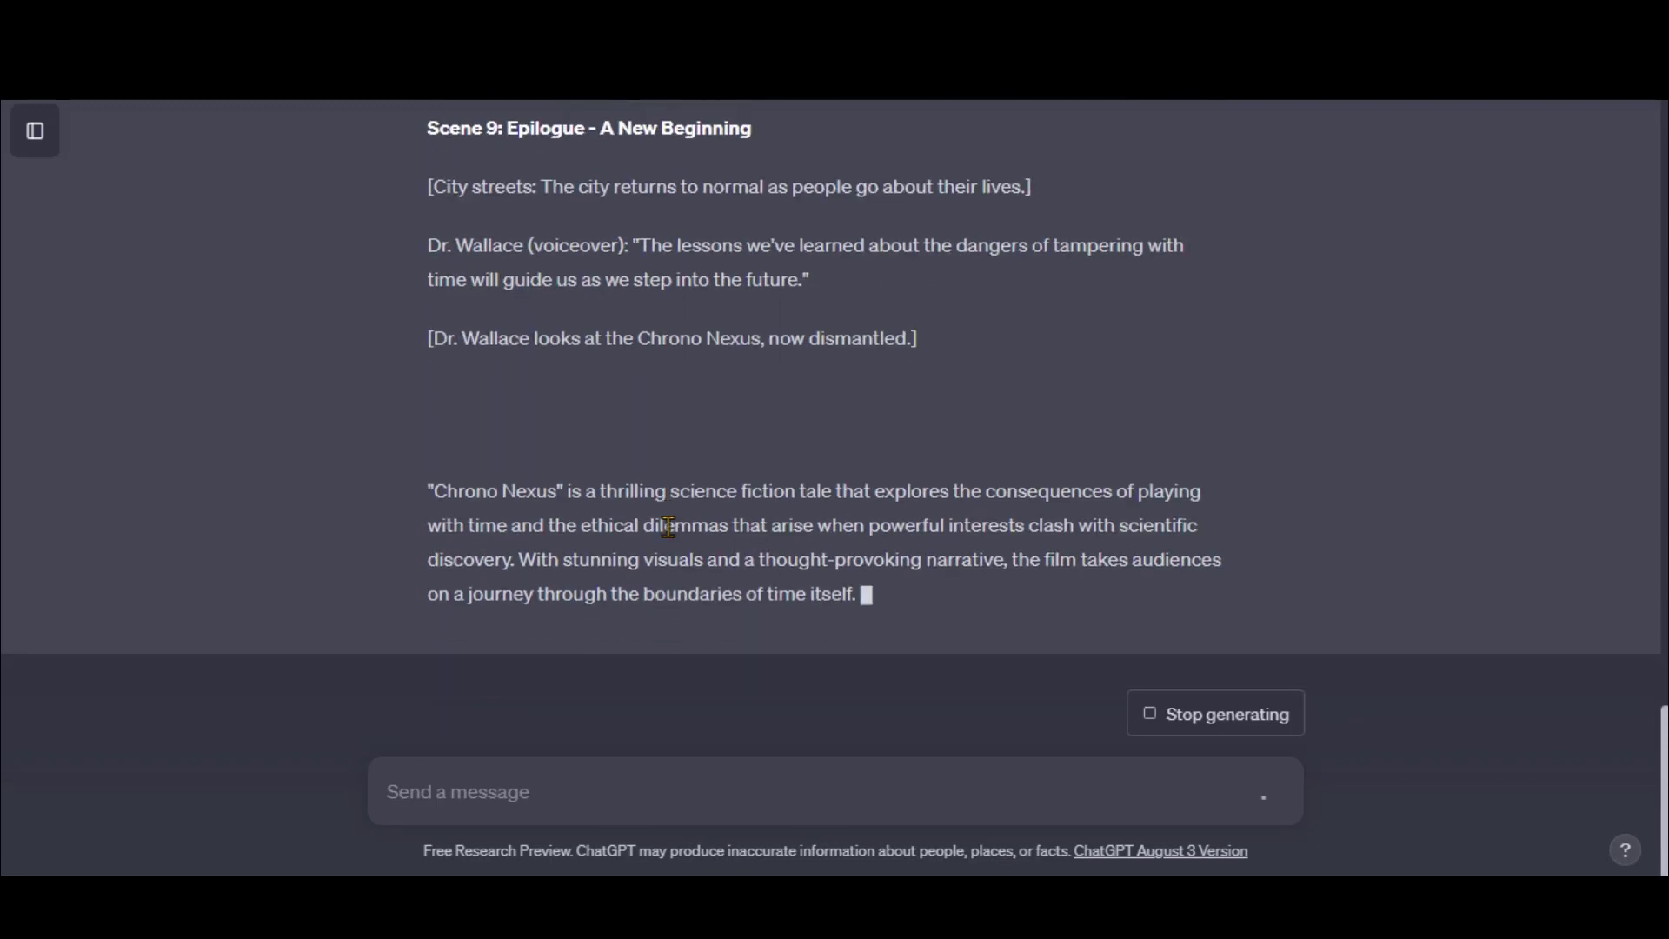
left_click(522, 794)
type("Wr")
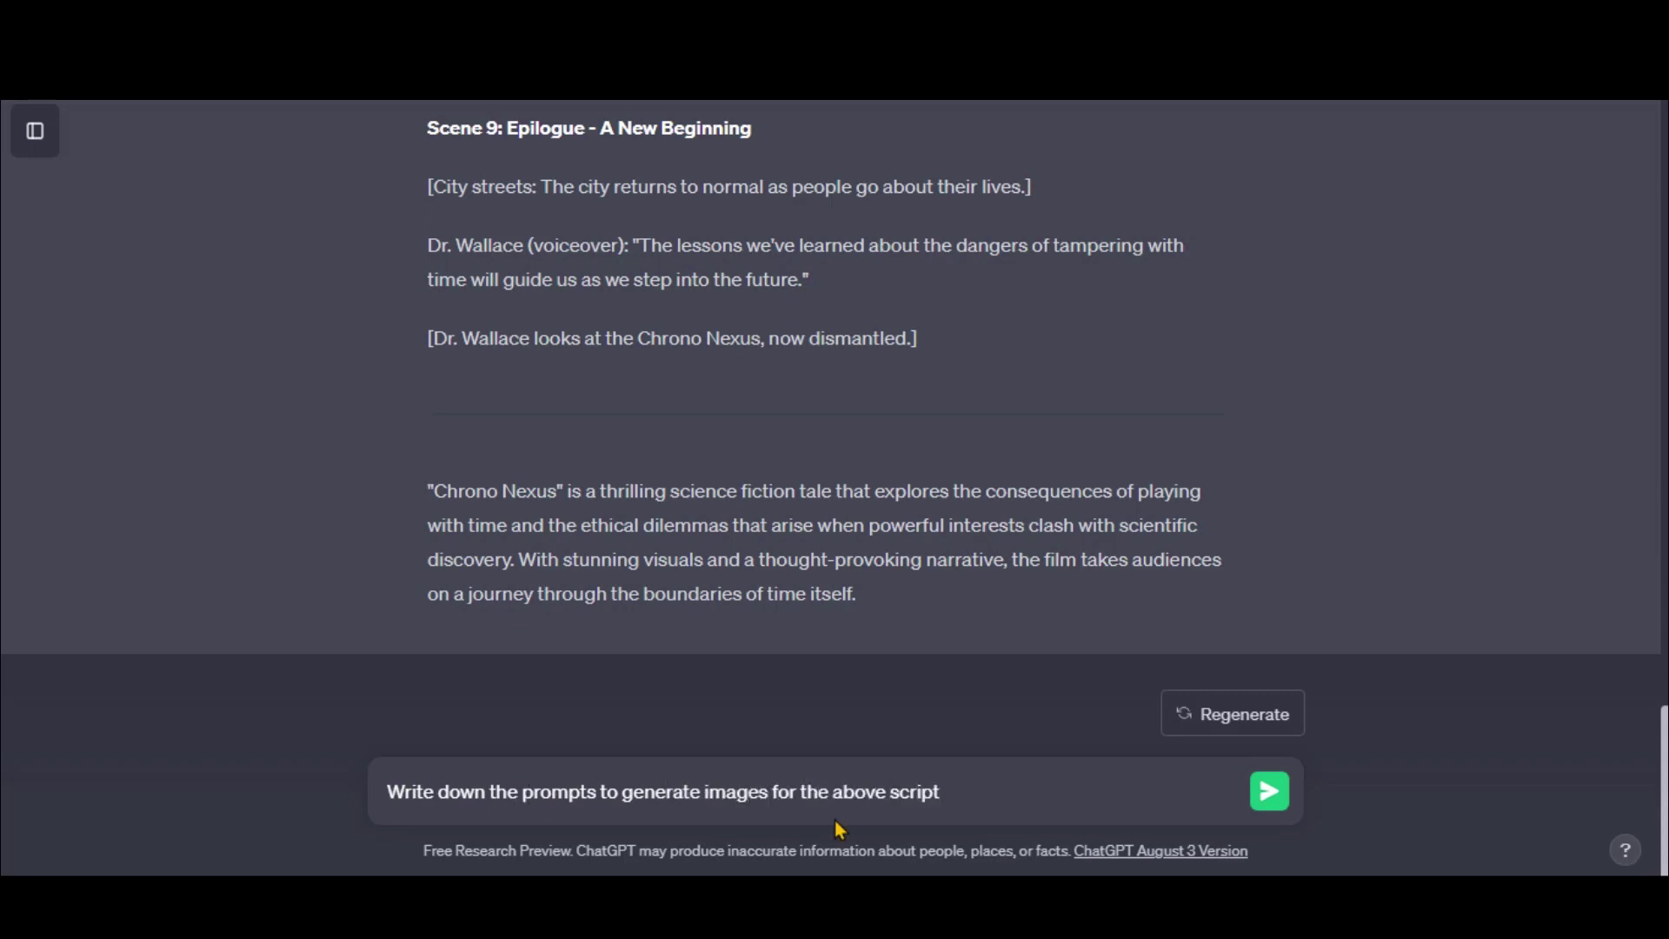
Get ChatGPT's nine image-generation prompts for the Chrono Nexus script
type(".")
key("Return")
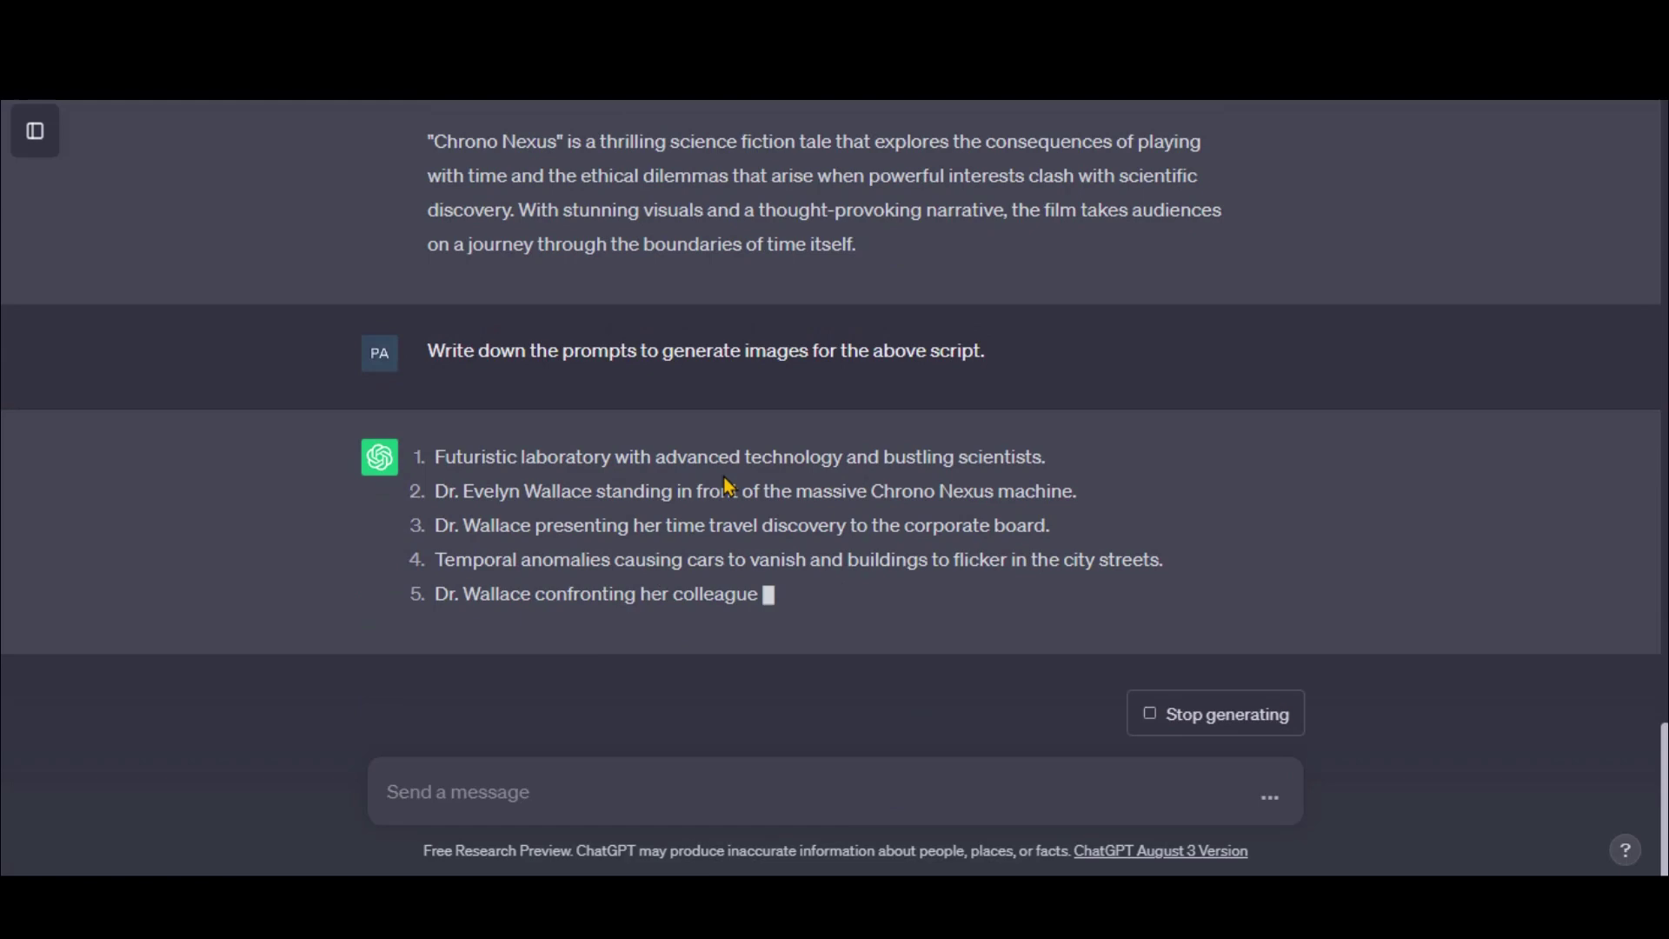
mouse_move(551, 596)
left_mouse_down()
mouse_move(434, 251)
mouse_move(1078, 291)
left_mouse_up()
left_click(440, 287)
left_click_drag(480, 322, 439, 322)
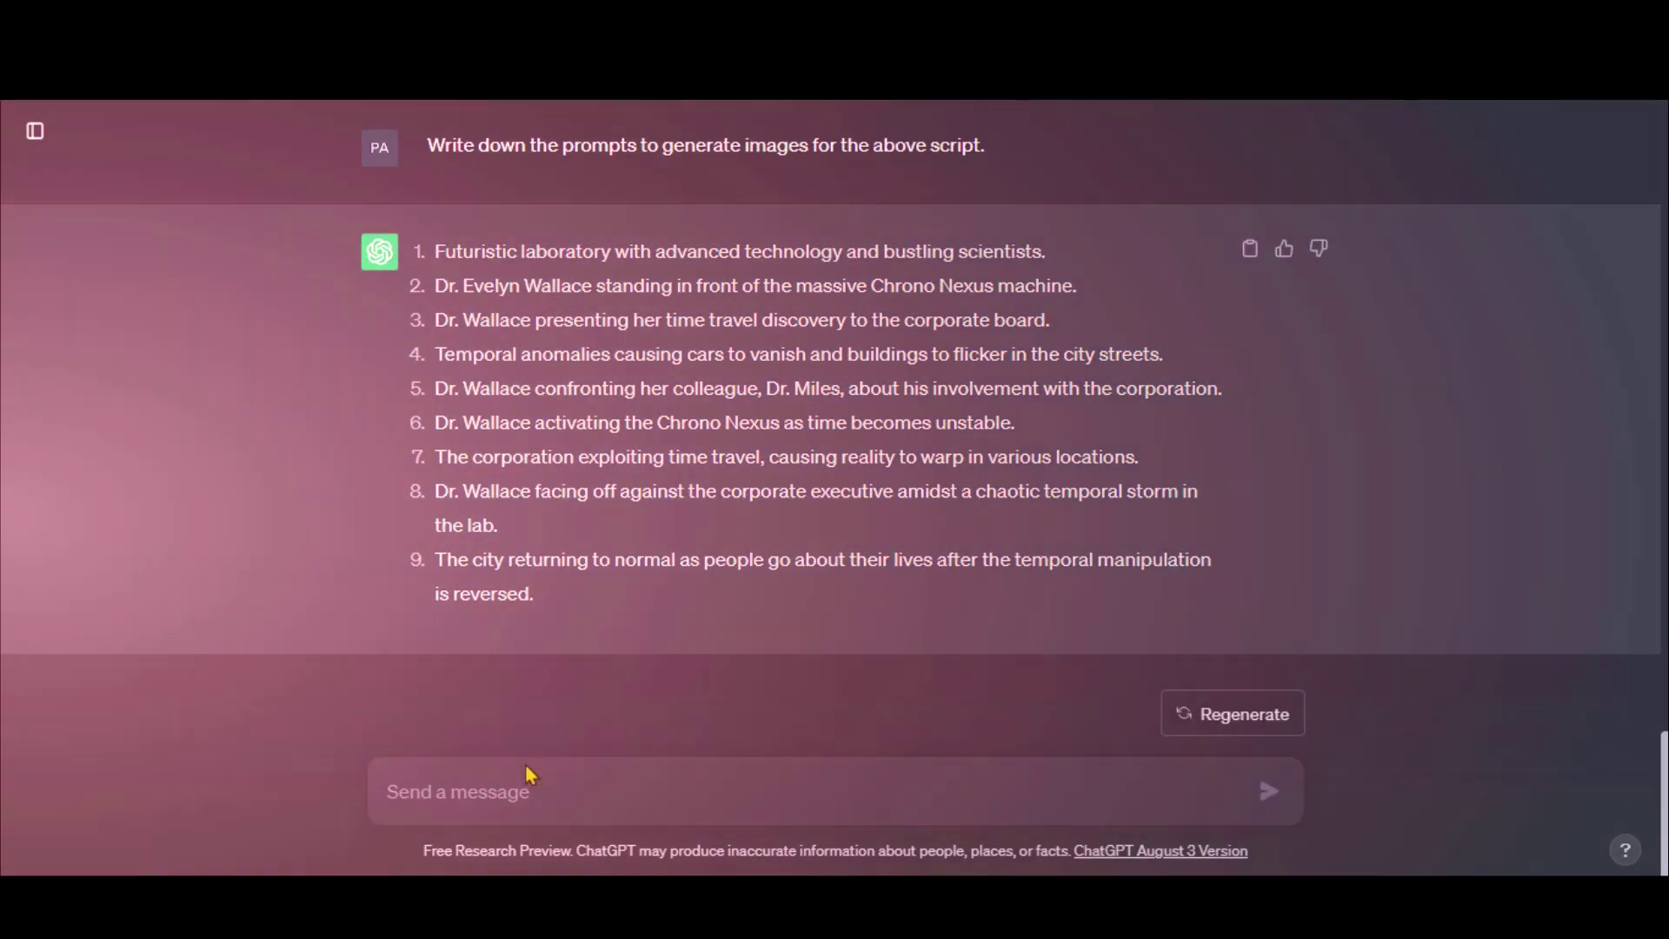
Ask ChatGPT to also define prompts for the film's characters
left_click(522, 791)
type("AI")
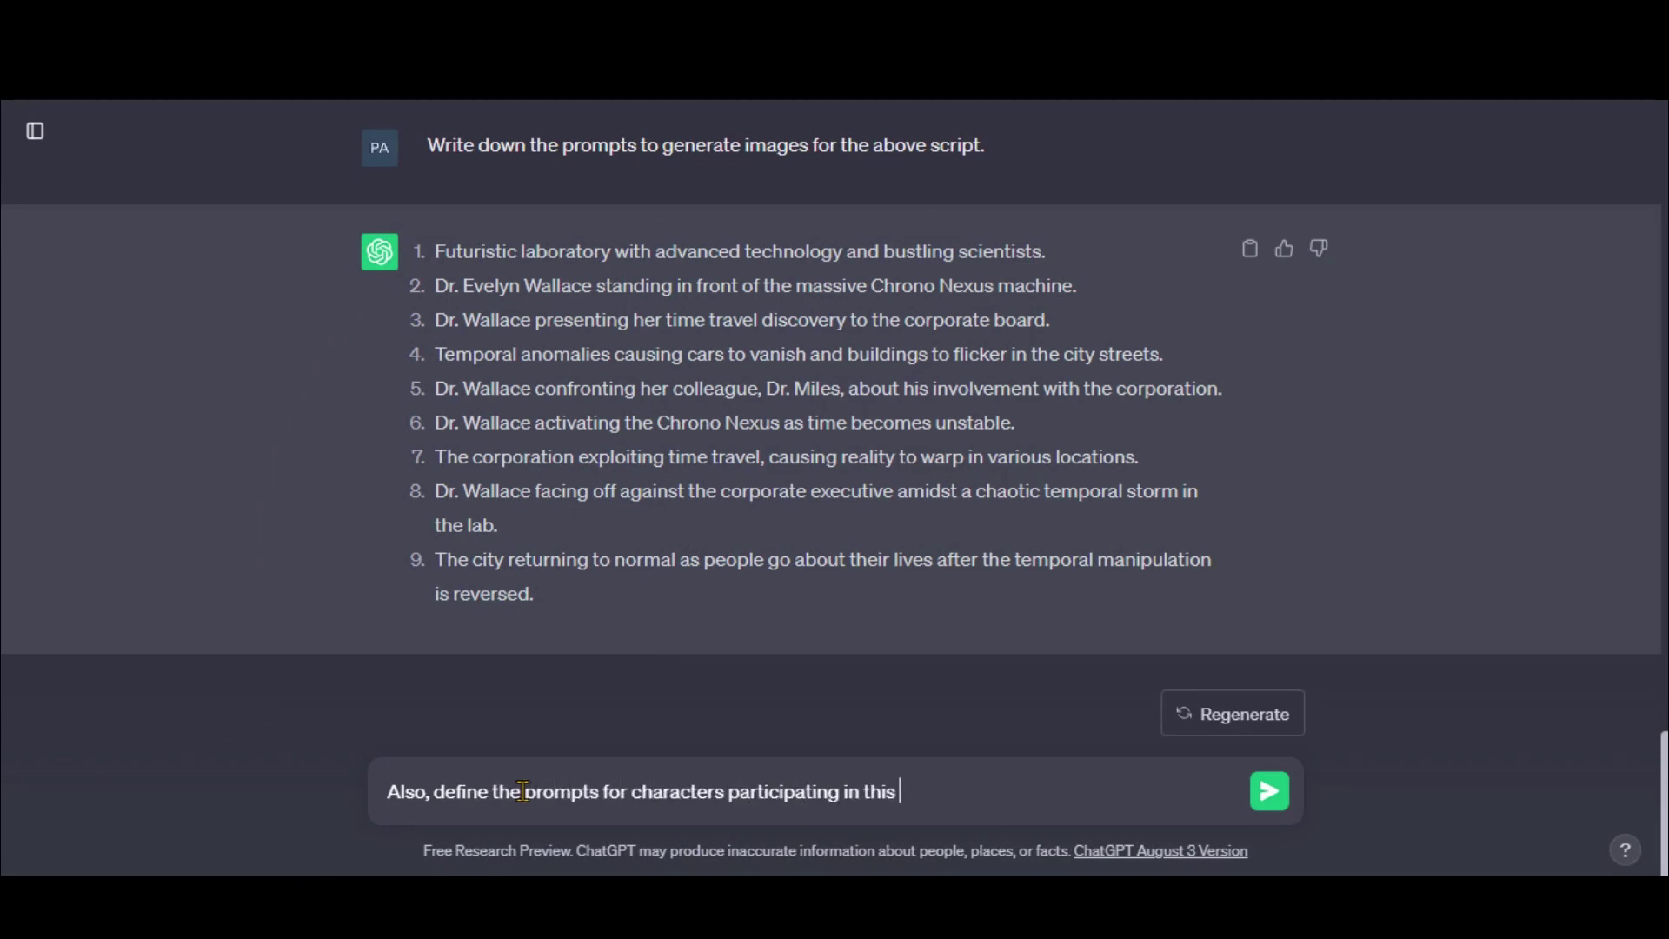
key("Return")
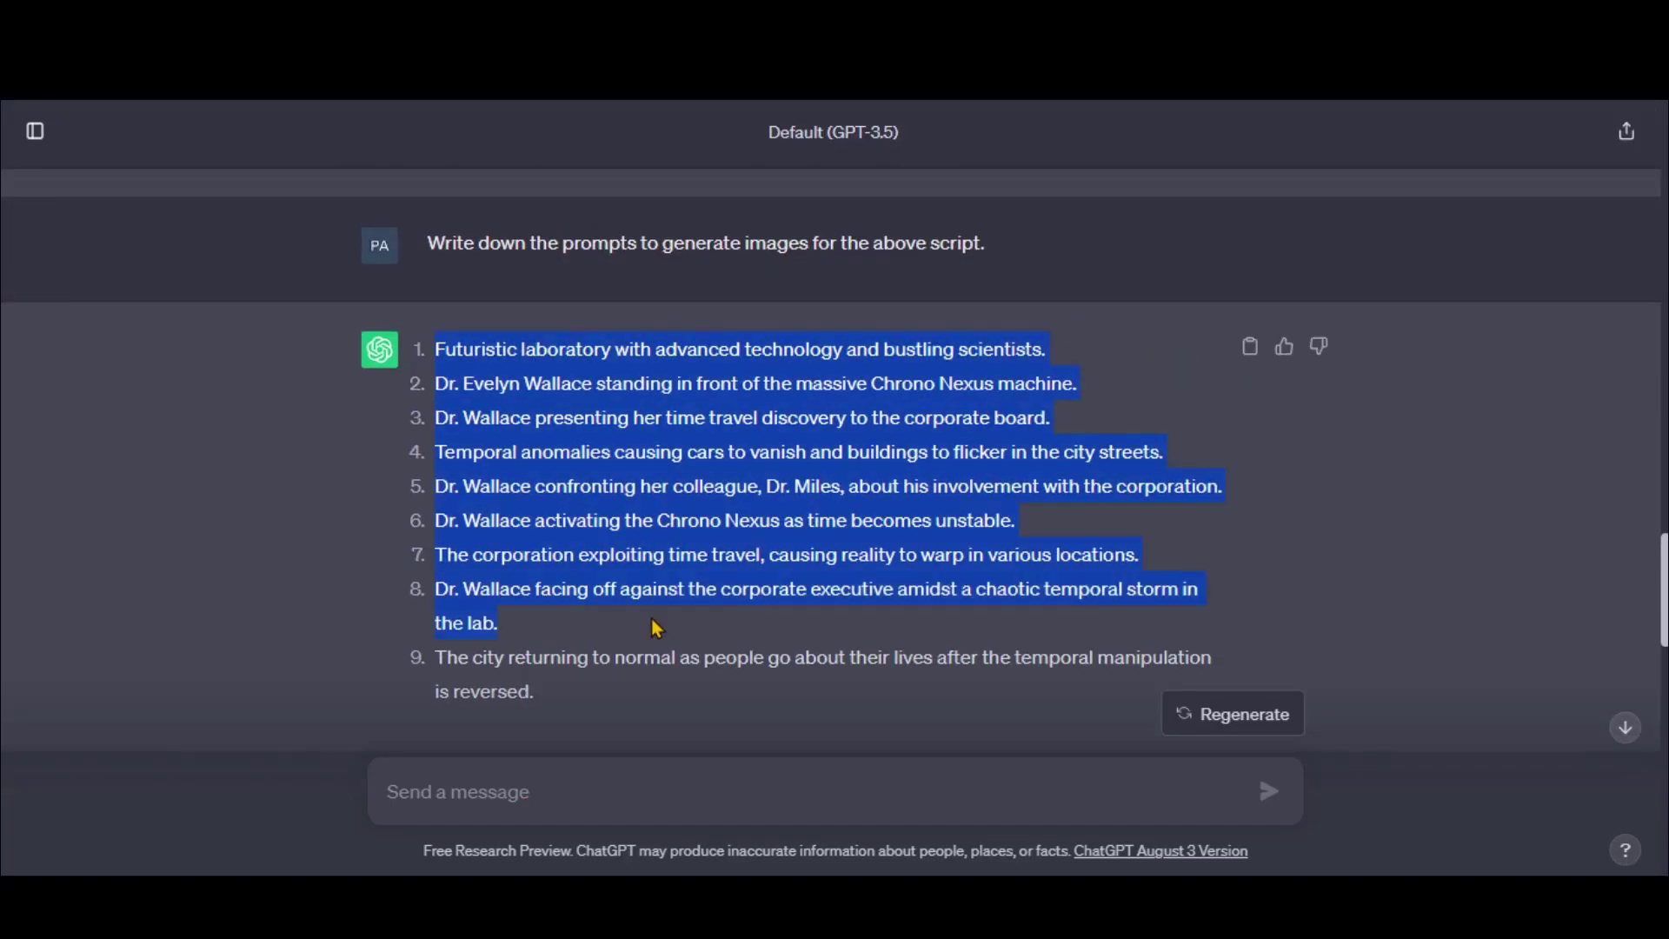
scroll(793, 620, "down", 2)
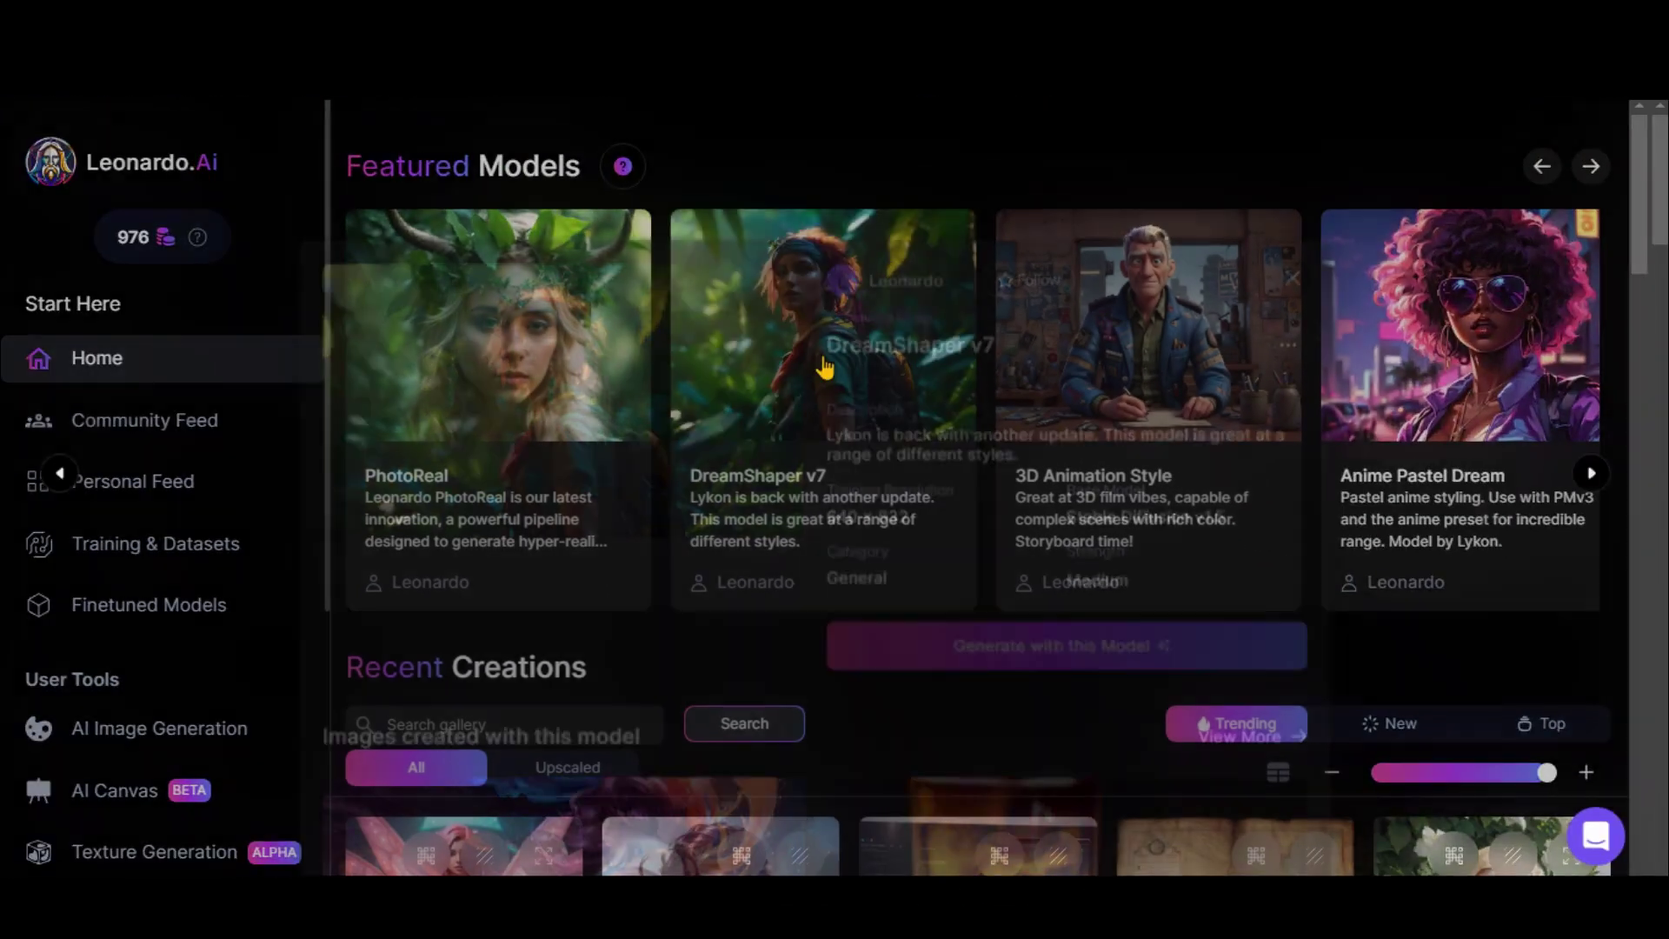
Open Leonardo's DreamShaper v7 image generator with Prompt Magic on, reviewing dimensions and the Dynamic style
left_click(1075, 598)
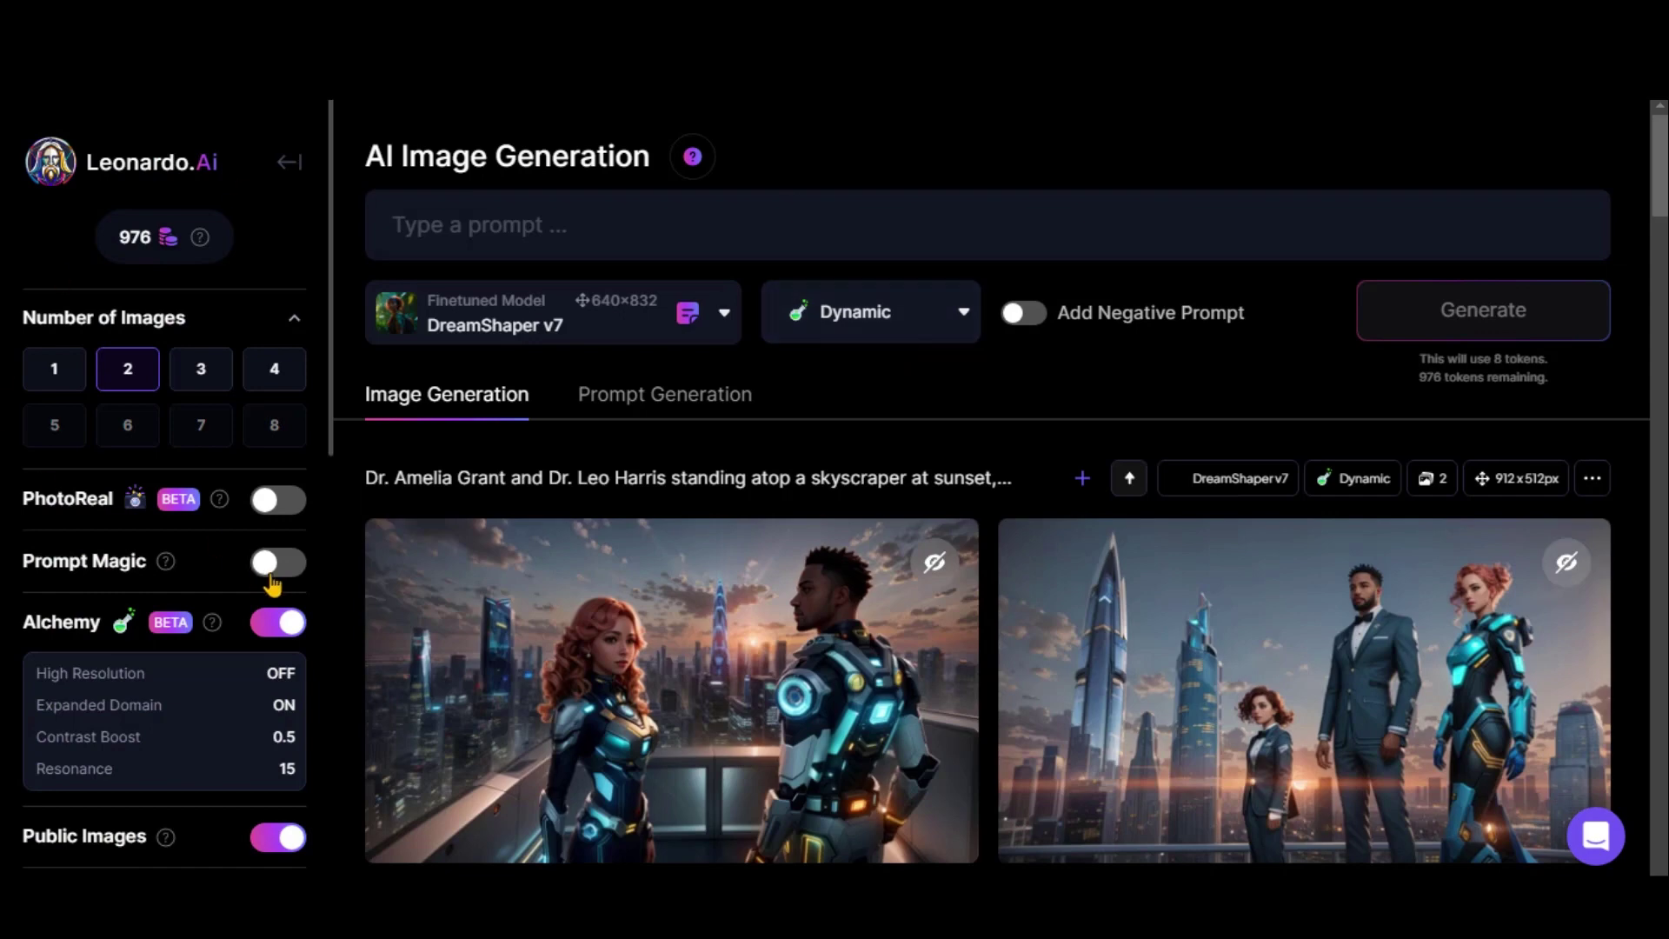
left_click(291, 569)
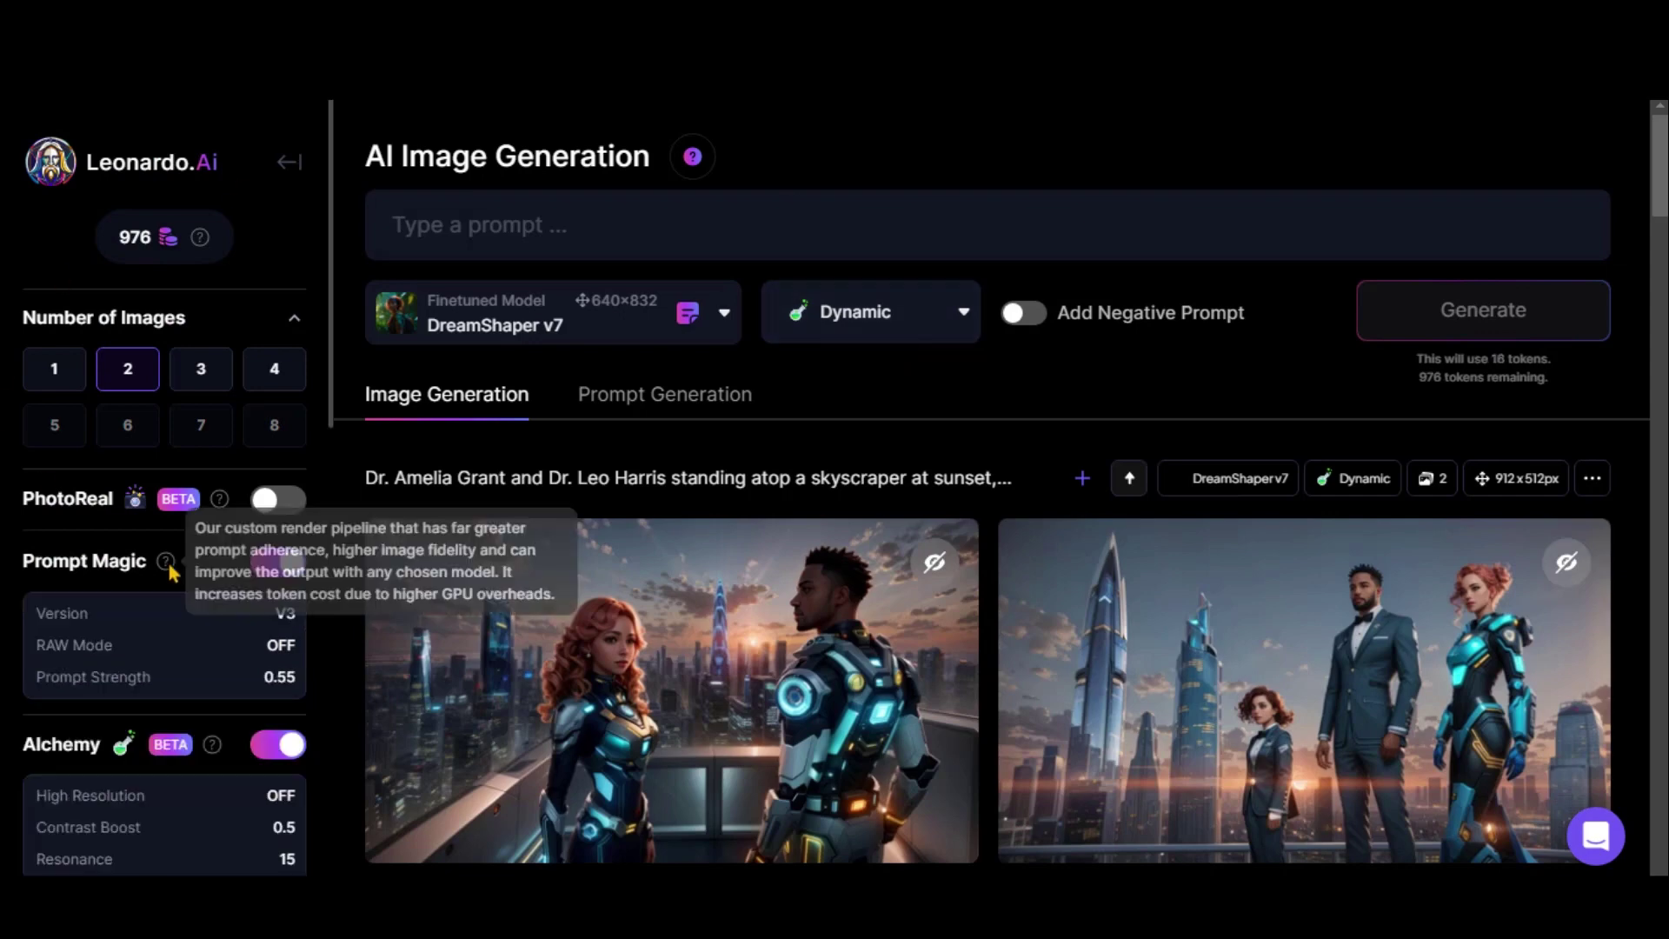
scroll(170, 565, "down", 4)
scroll(171, 571, "down", 3)
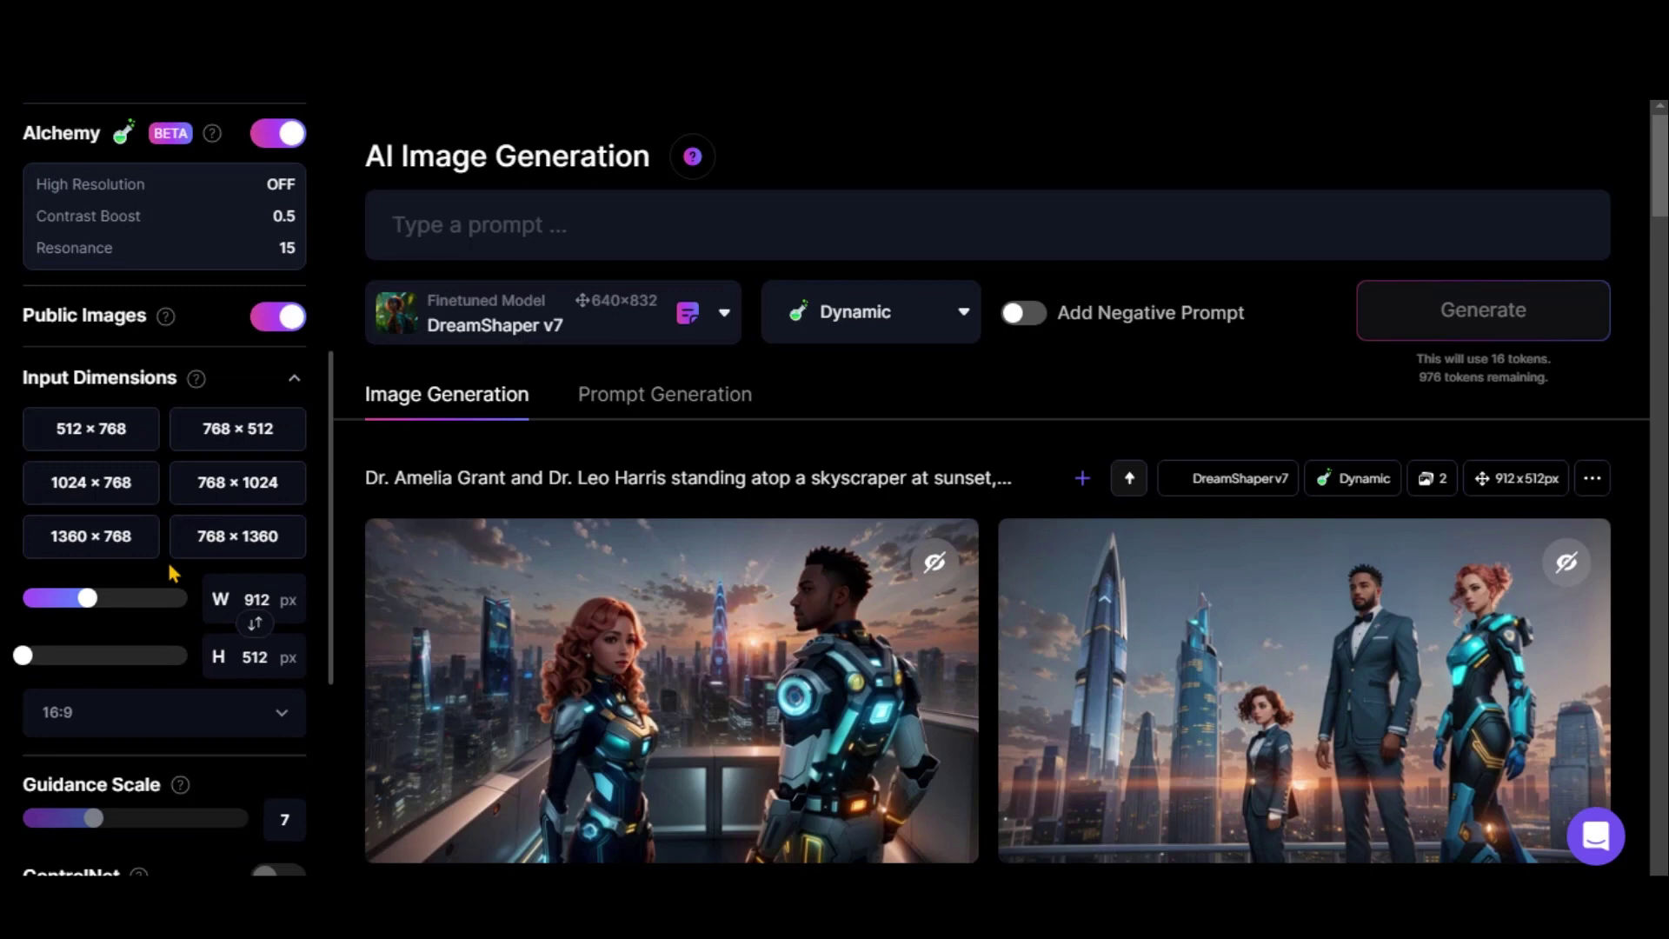
scroll(171, 569, "down", 1)
scroll(171, 565, "down", 3)
left_click(149, 470)
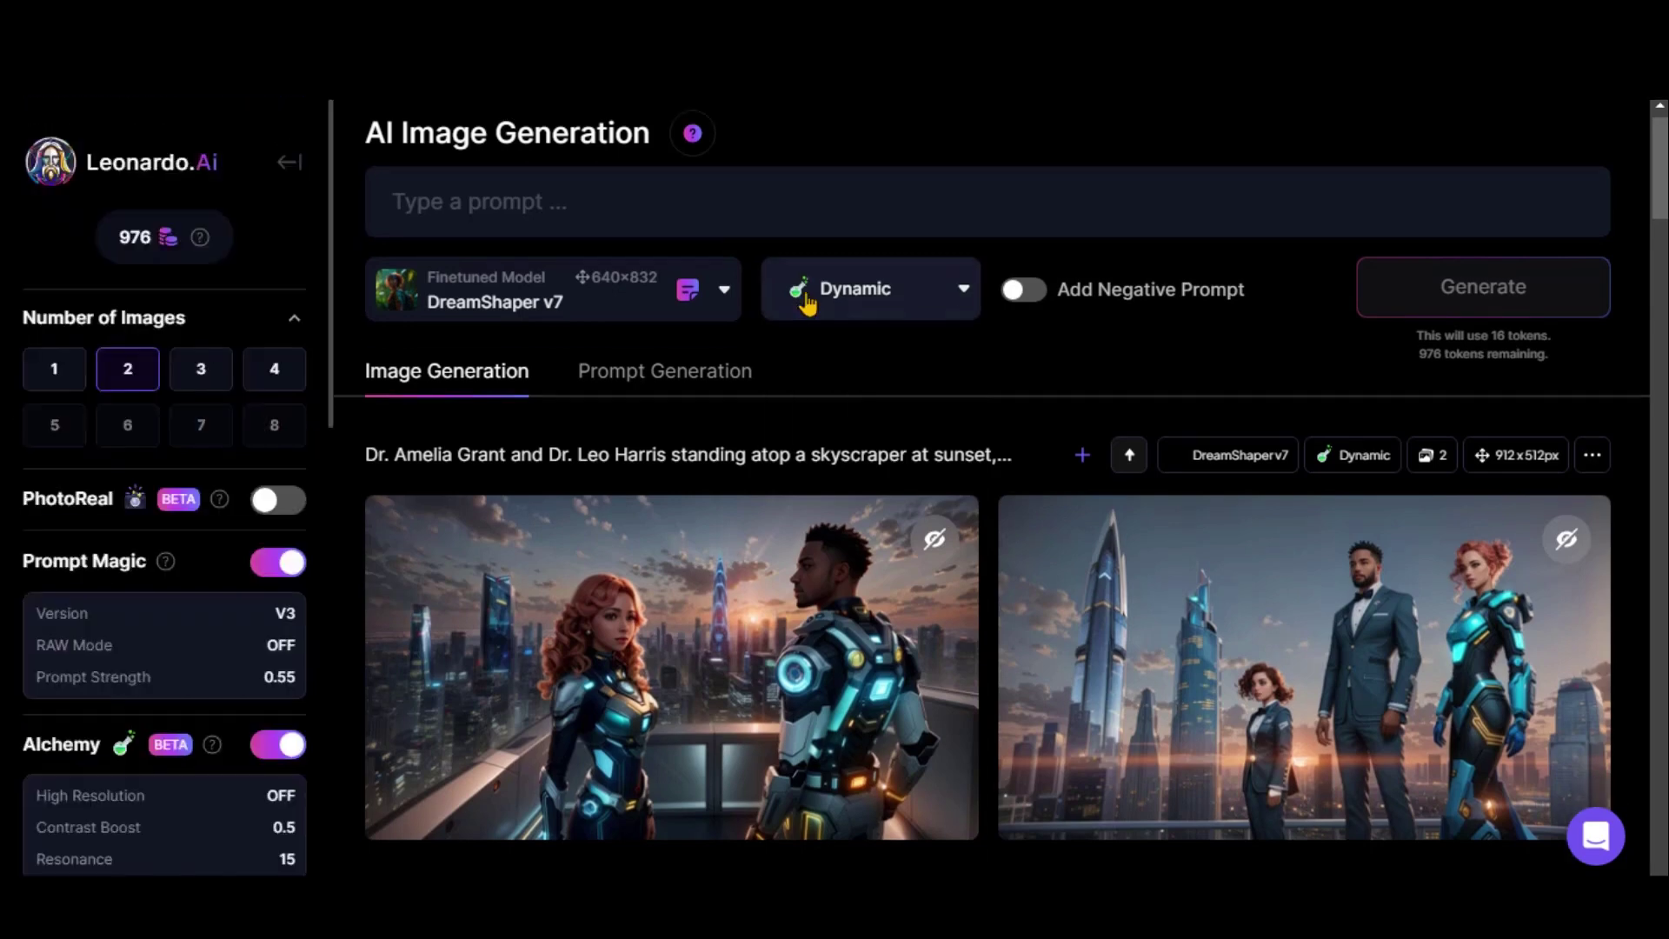
left_click(869, 311)
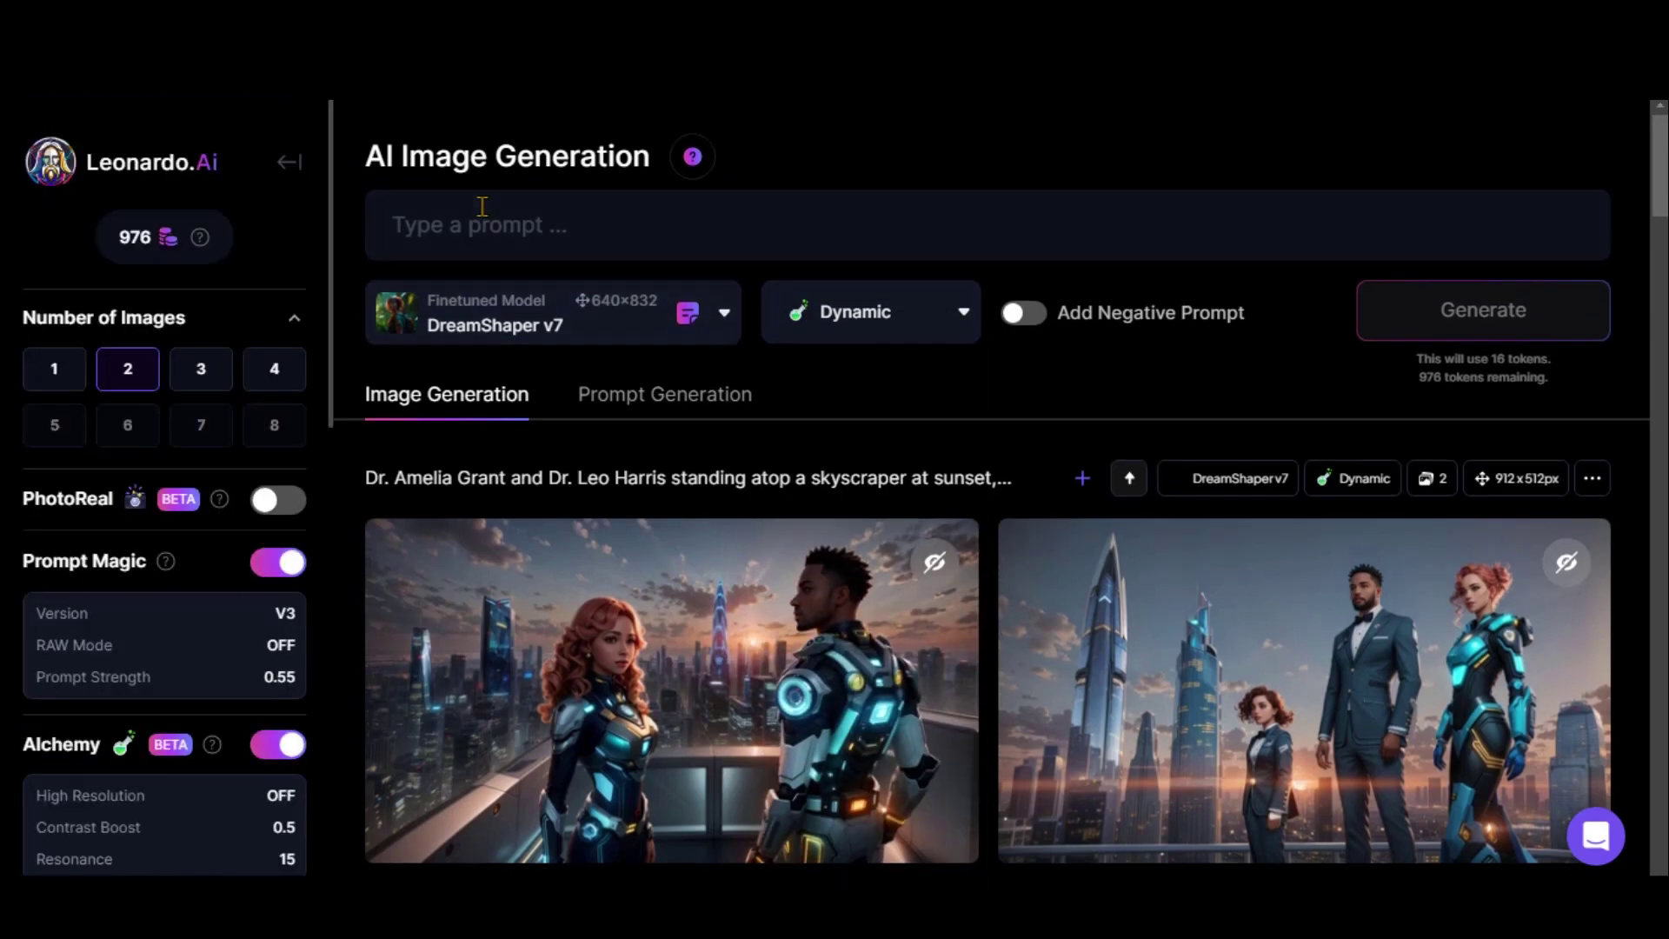
left_click(483, 211)
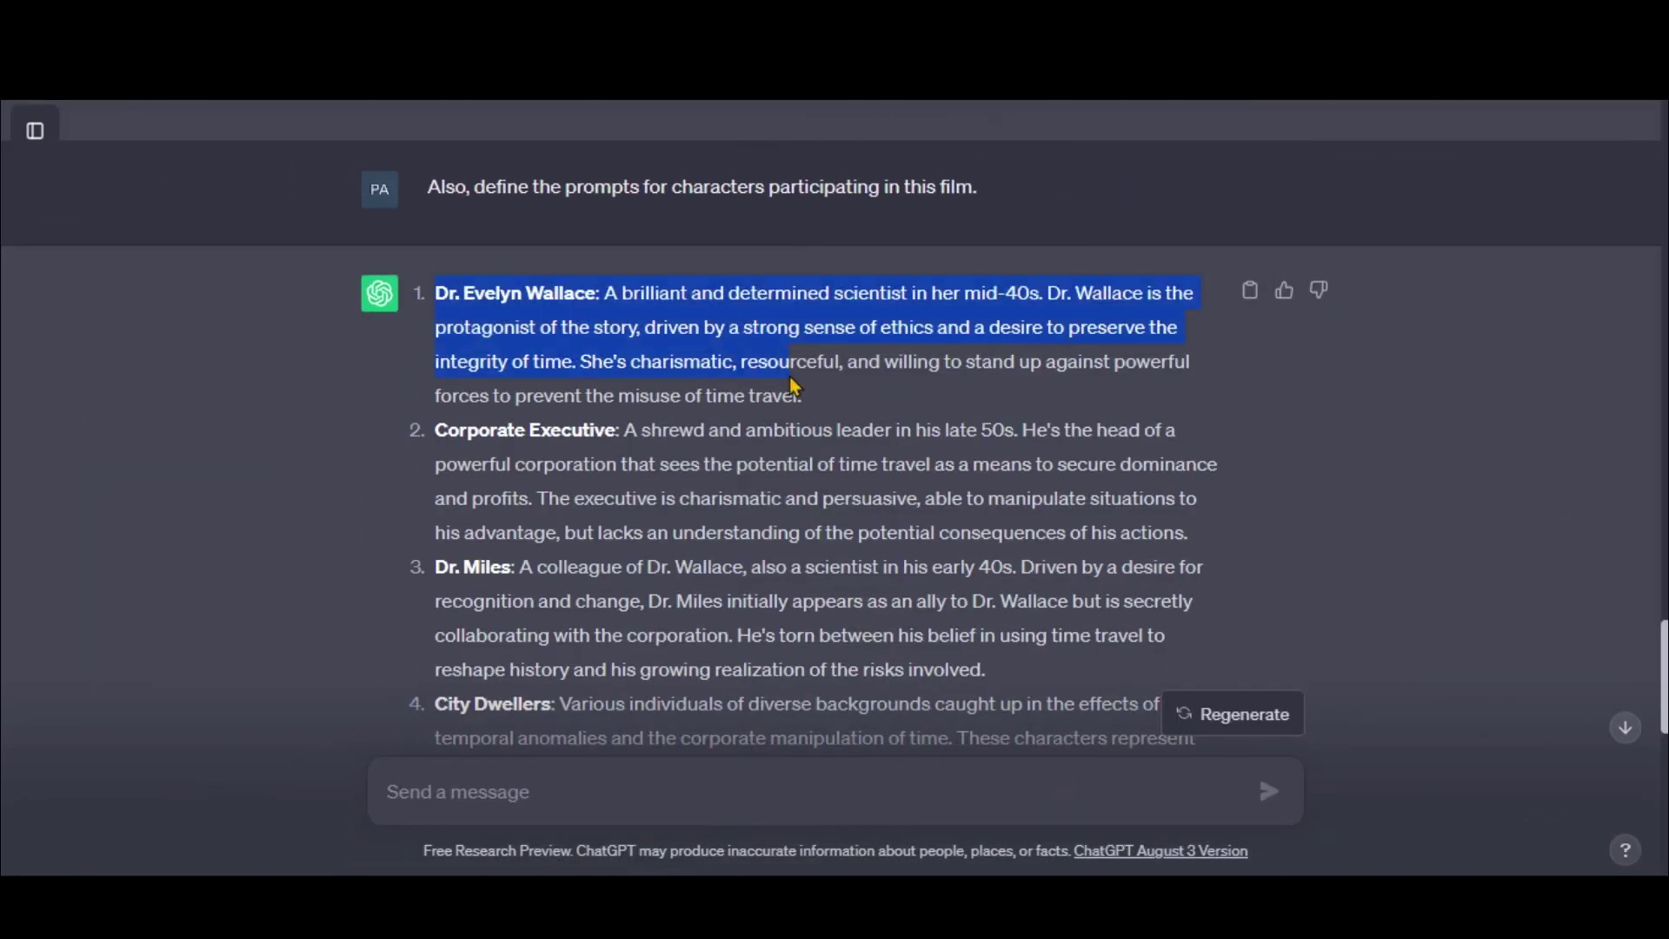
Generate Dr. Evelyn Wallace portraits from her ChatGPT description with ',4K' appended
left_click_drag(847, 360, 756, 391)
right_click(756, 391)
left_click(791, 399)
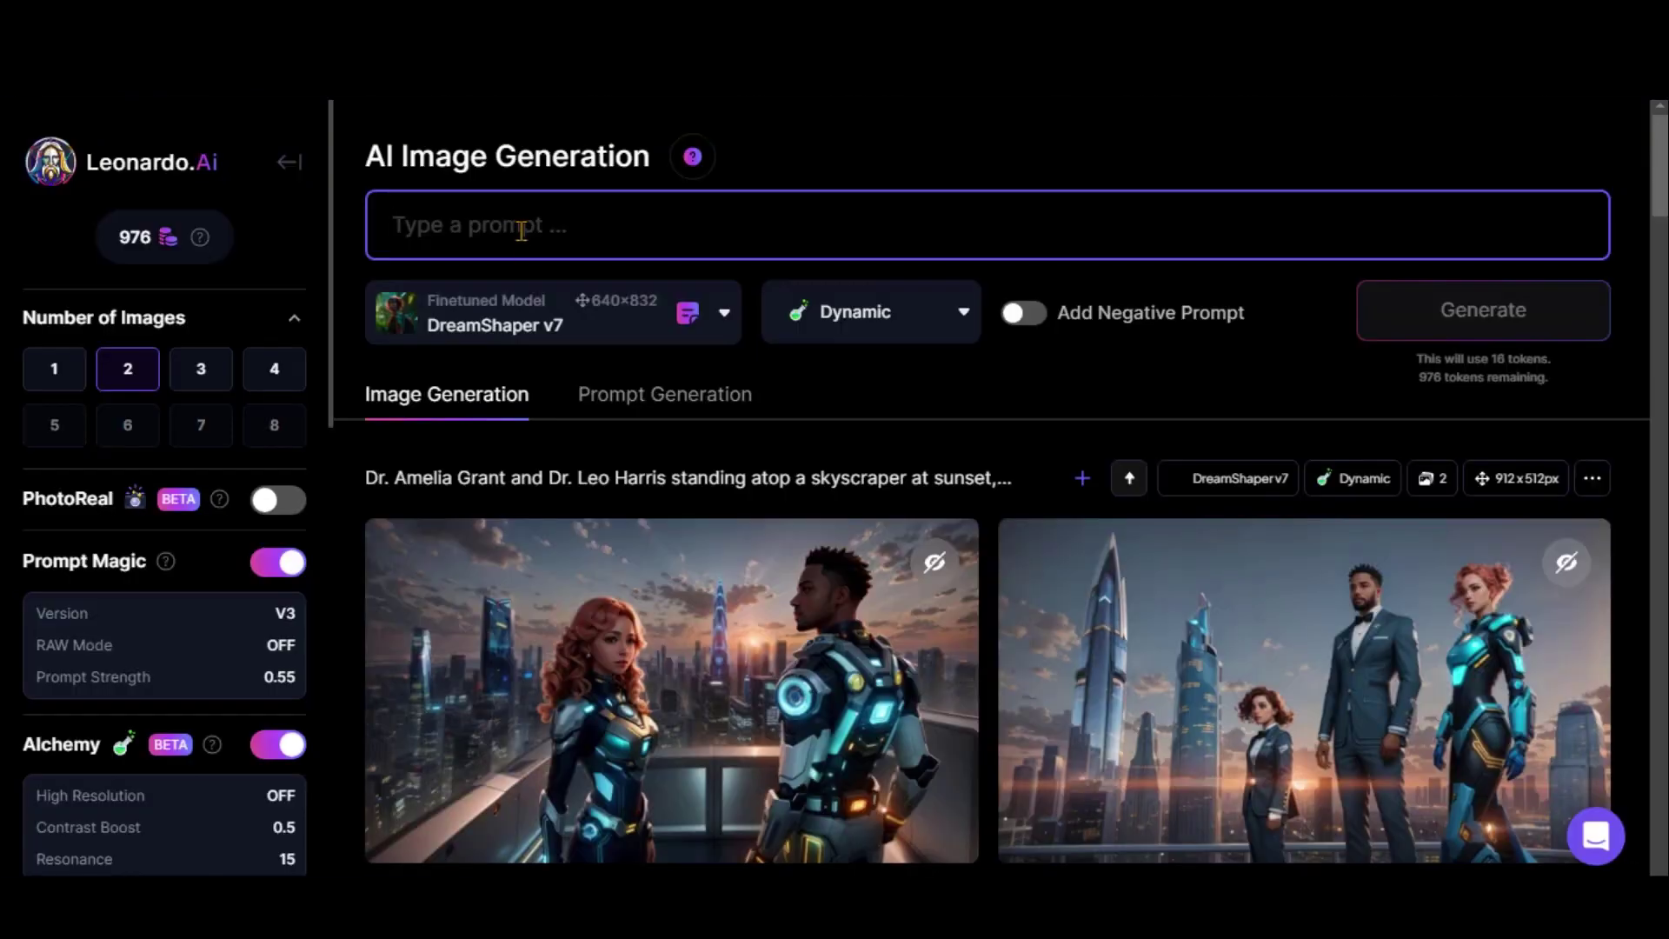
key("ctrl+v")
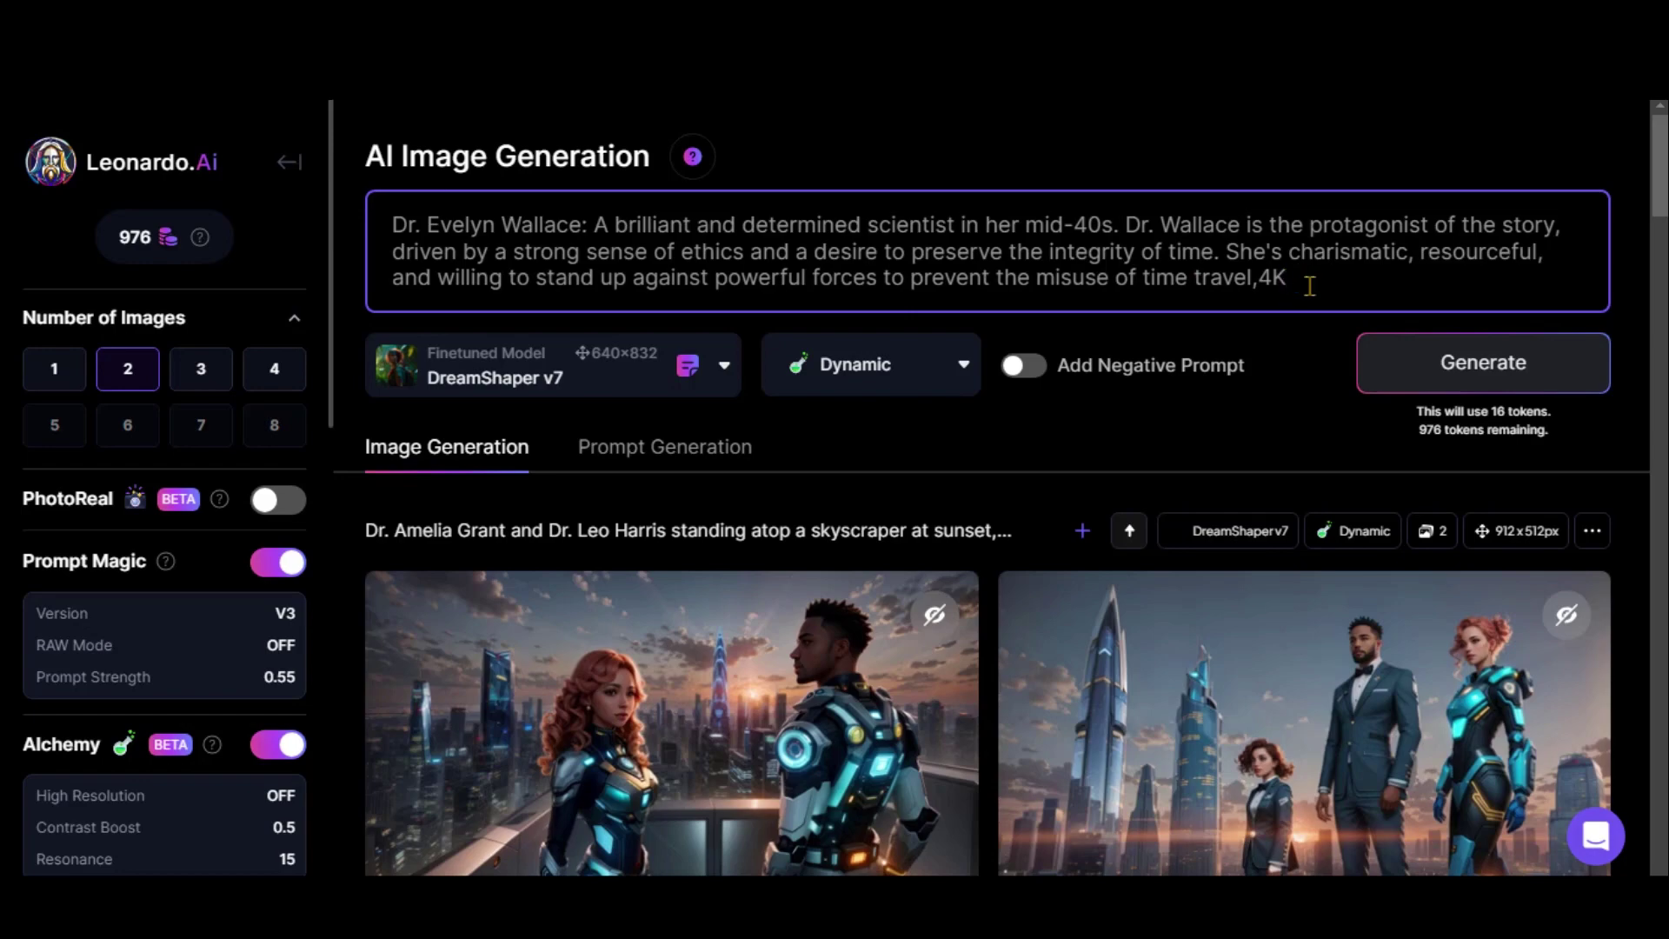
left_click(1469, 372)
Download the white-coat Dr. Evelyn Wallace portrait
scroll(1284, 400, "down", 2)
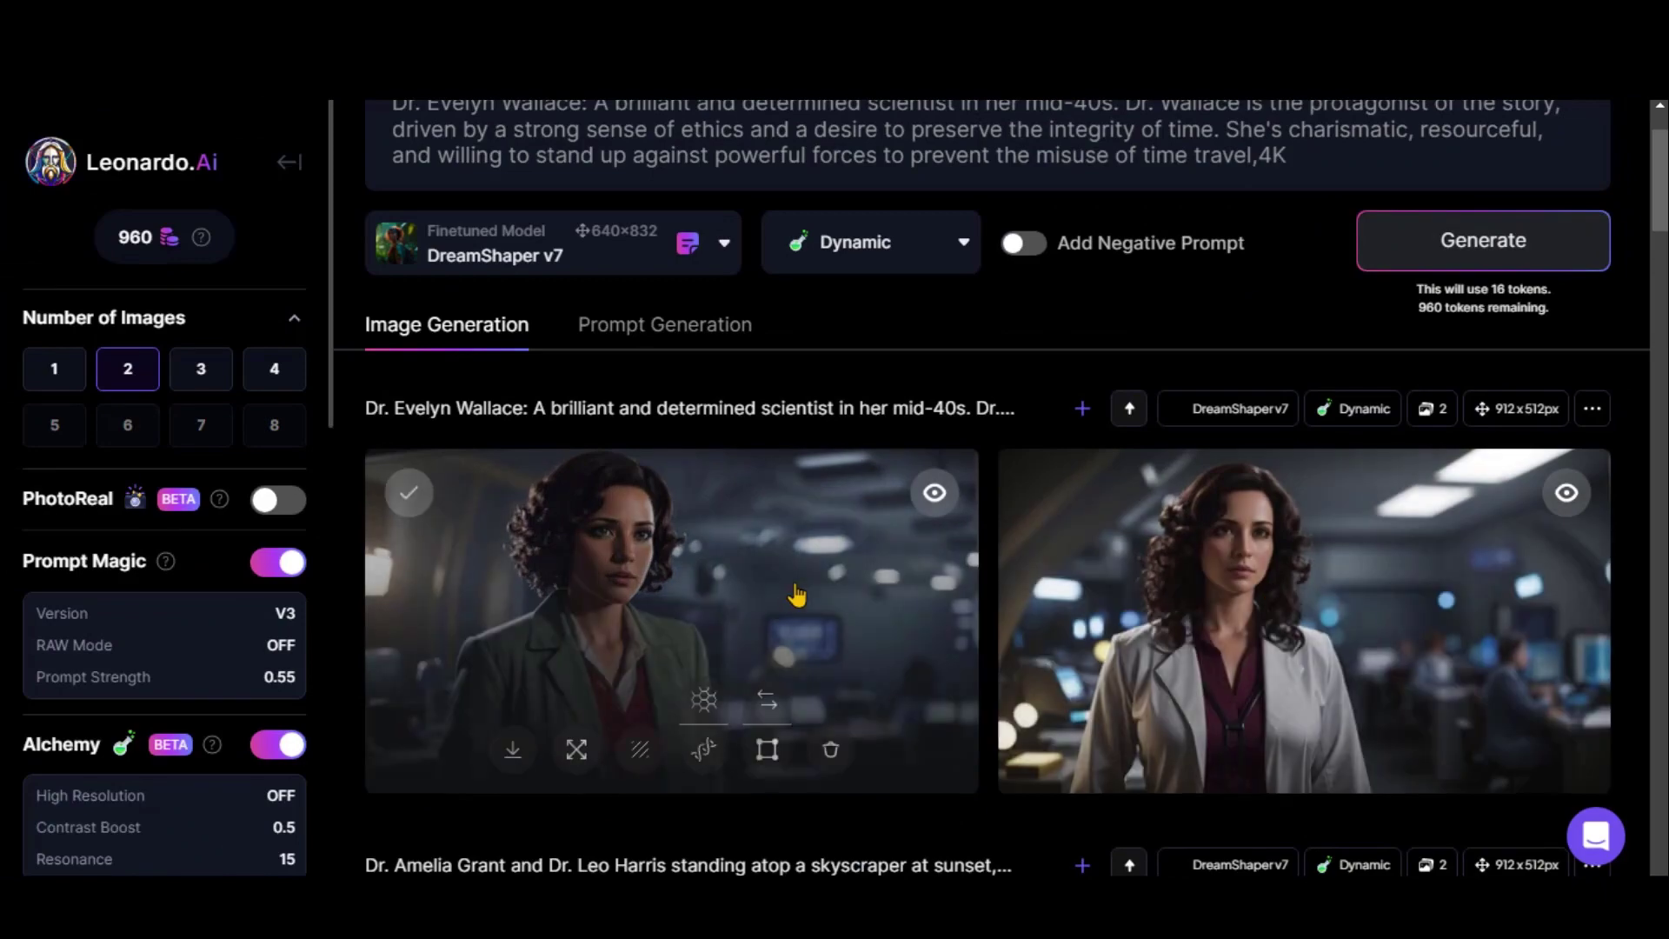
left_click(794, 589)
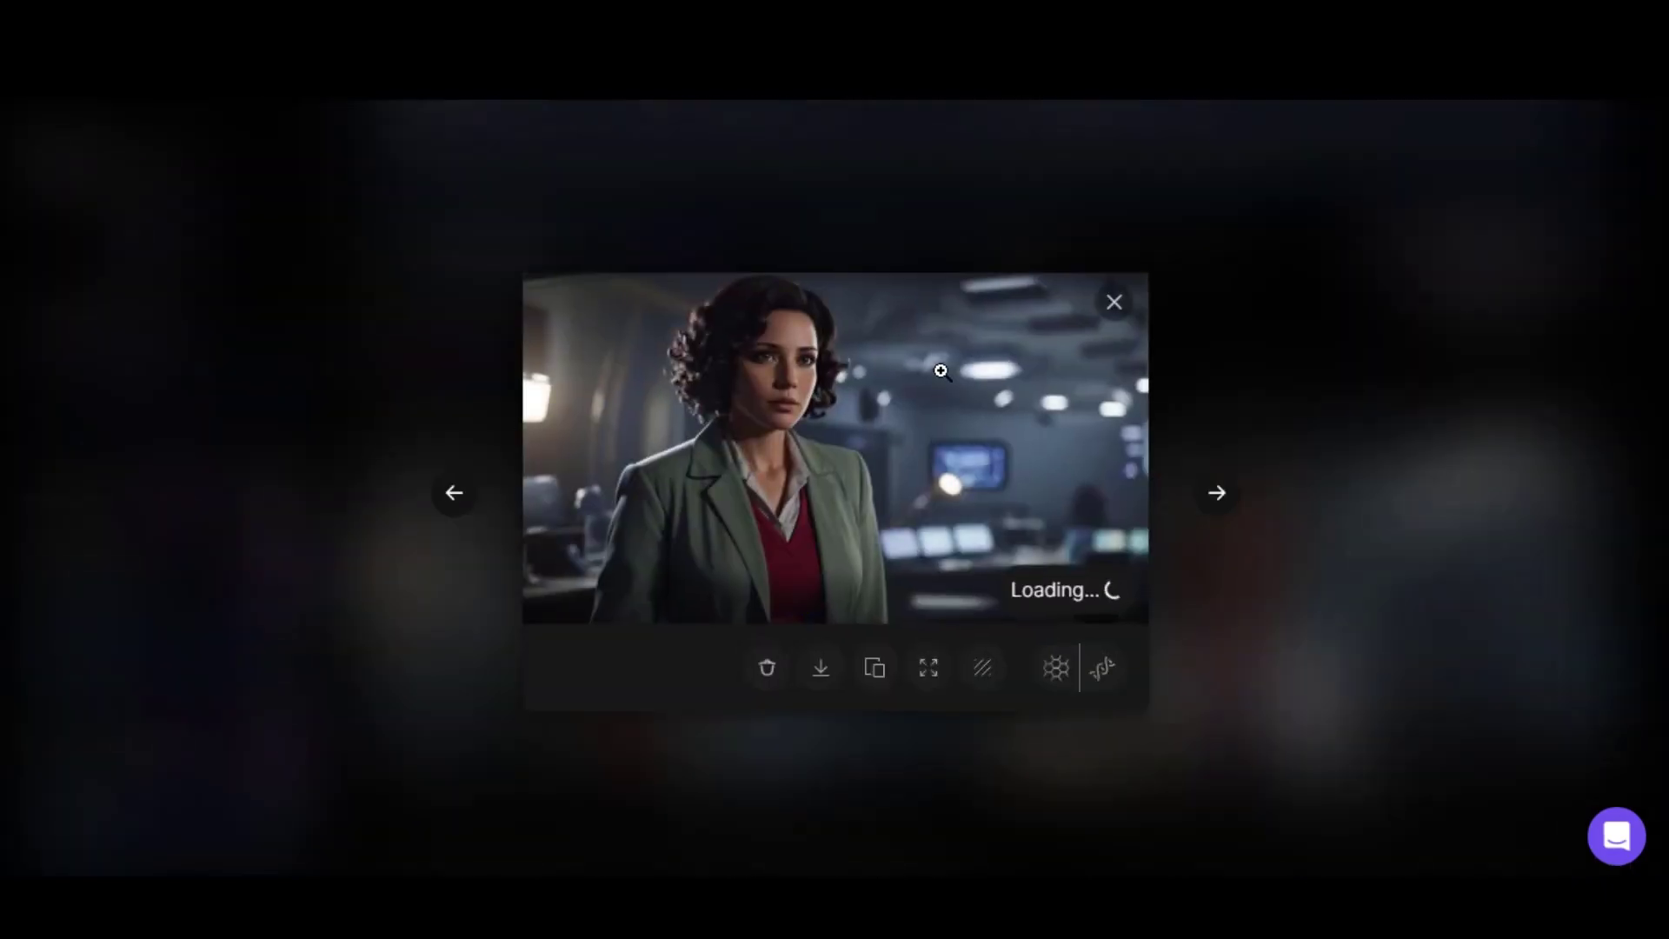
left_click(1437, 492)
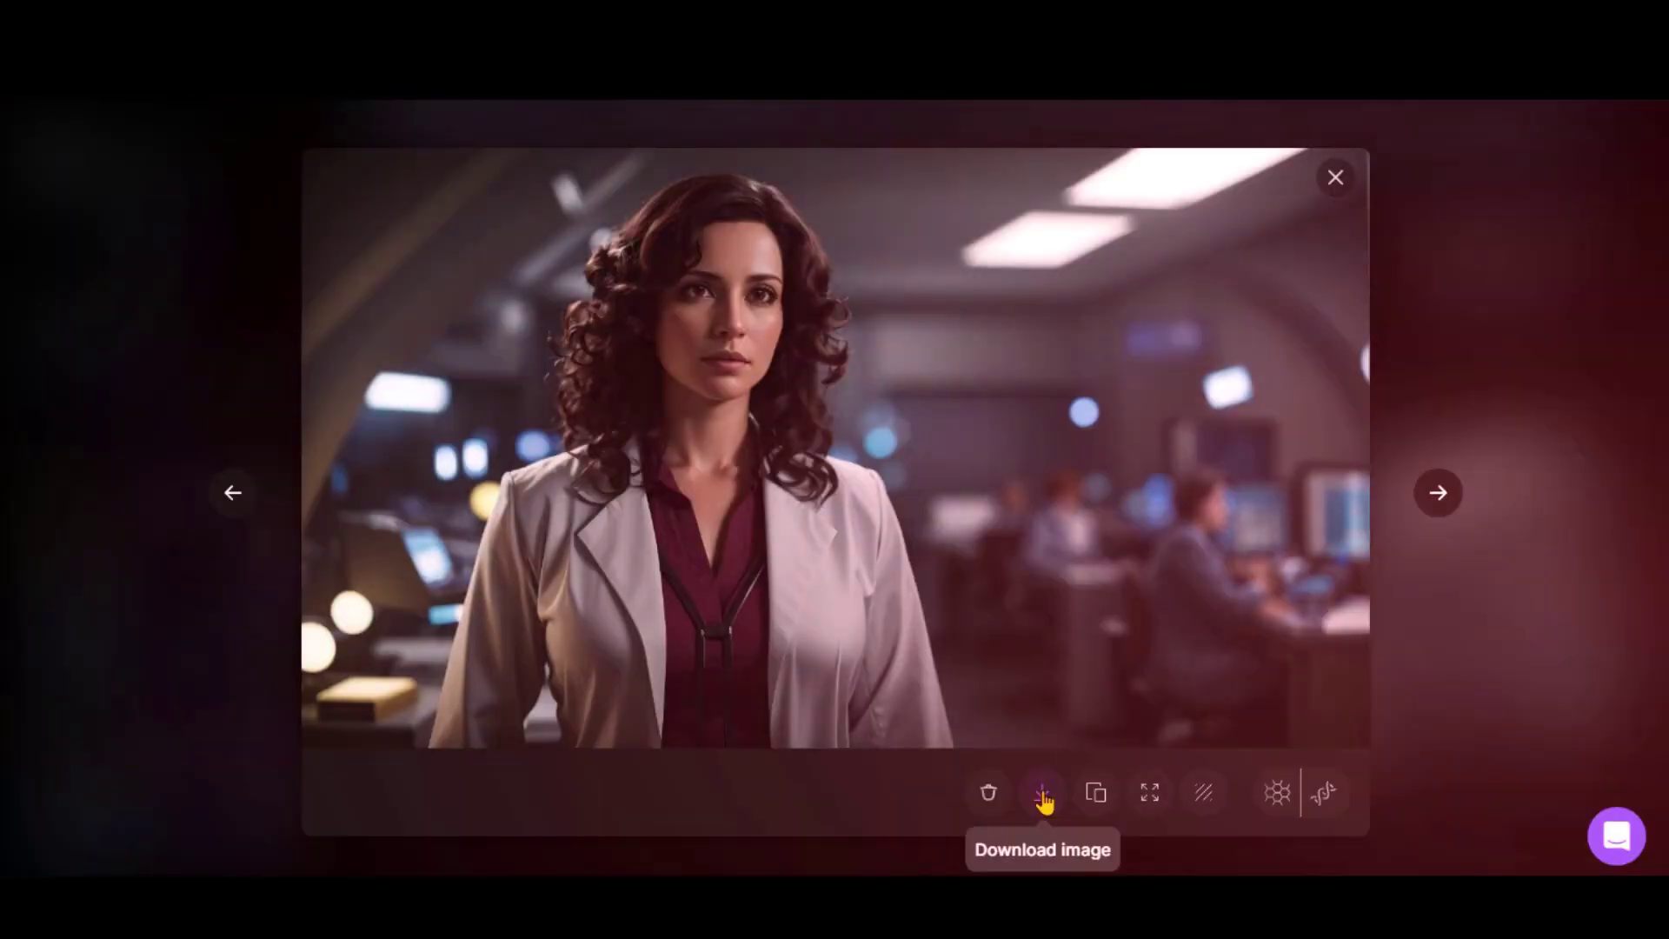
left_click(1043, 796)
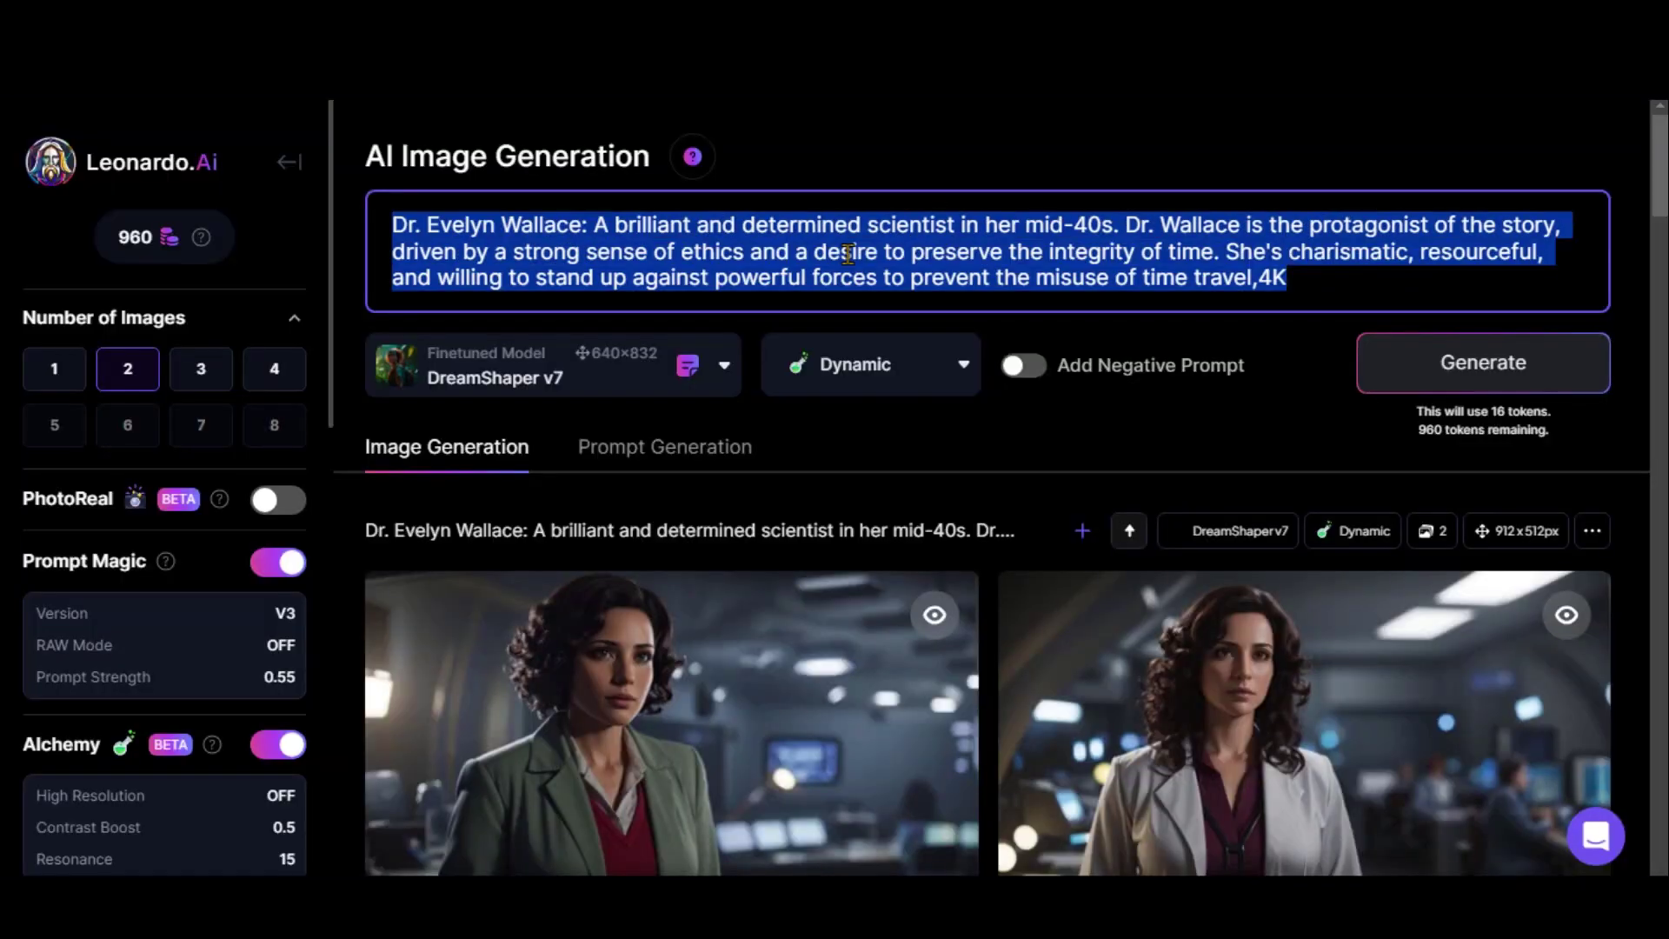
Generate and download a Corporate Executive portrait from its ChatGPT description
key("ctrl+v")
left_click(1478, 364)
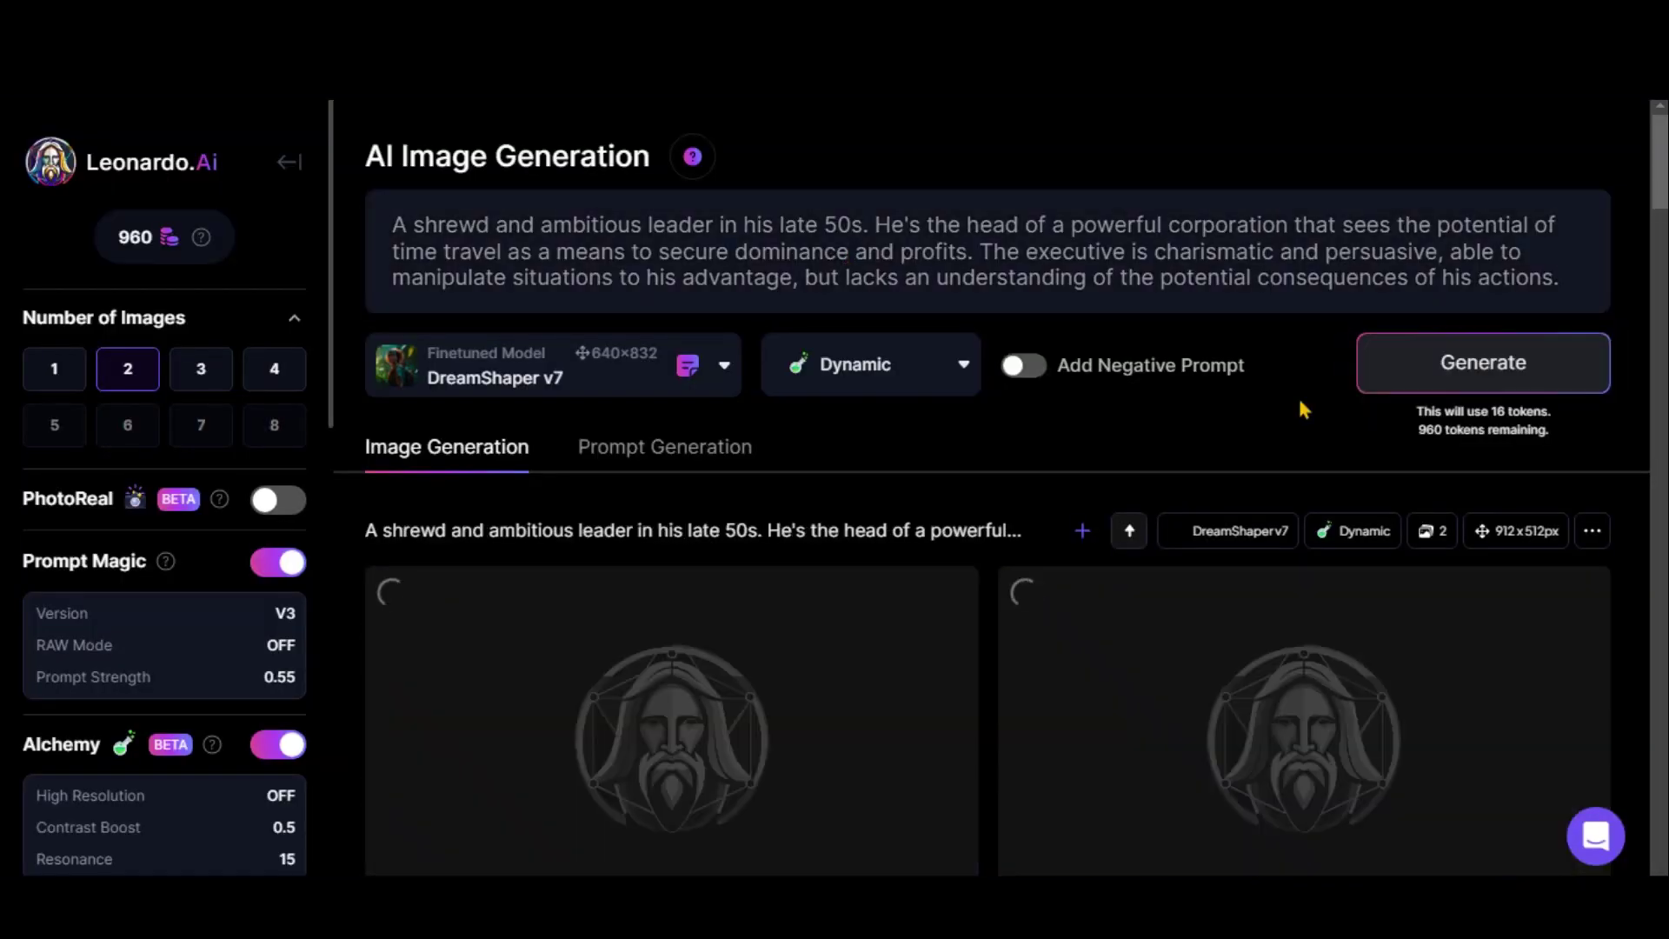
scroll(1252, 461, "down", 1)
left_click(1217, 591)
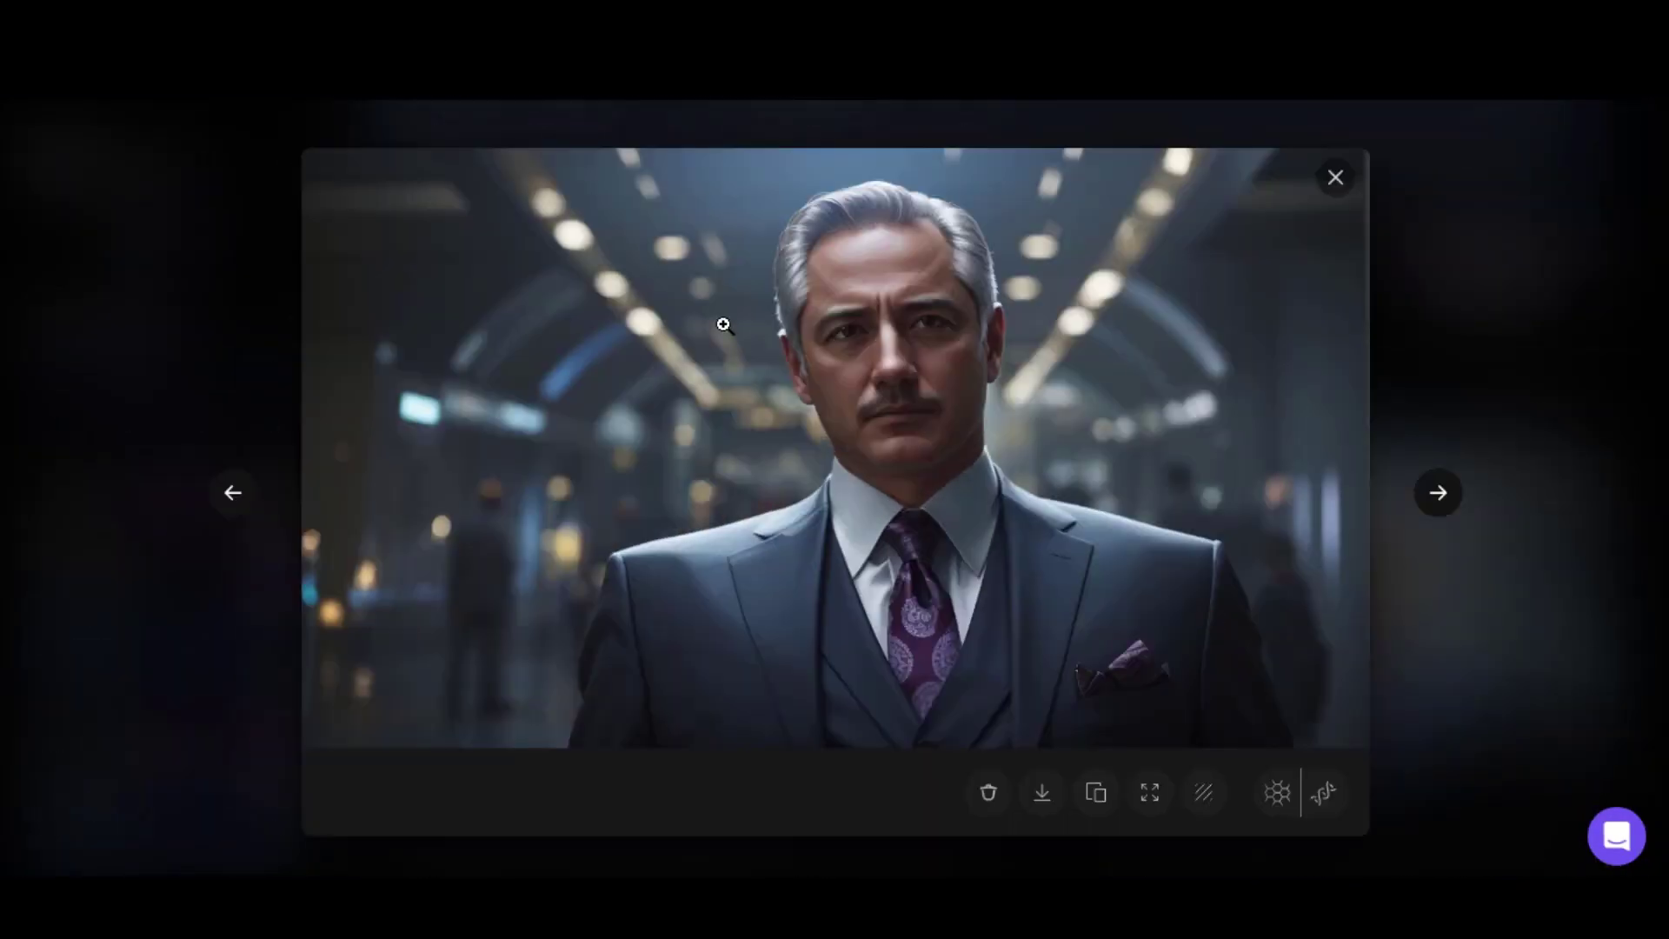
left_click(1042, 792)
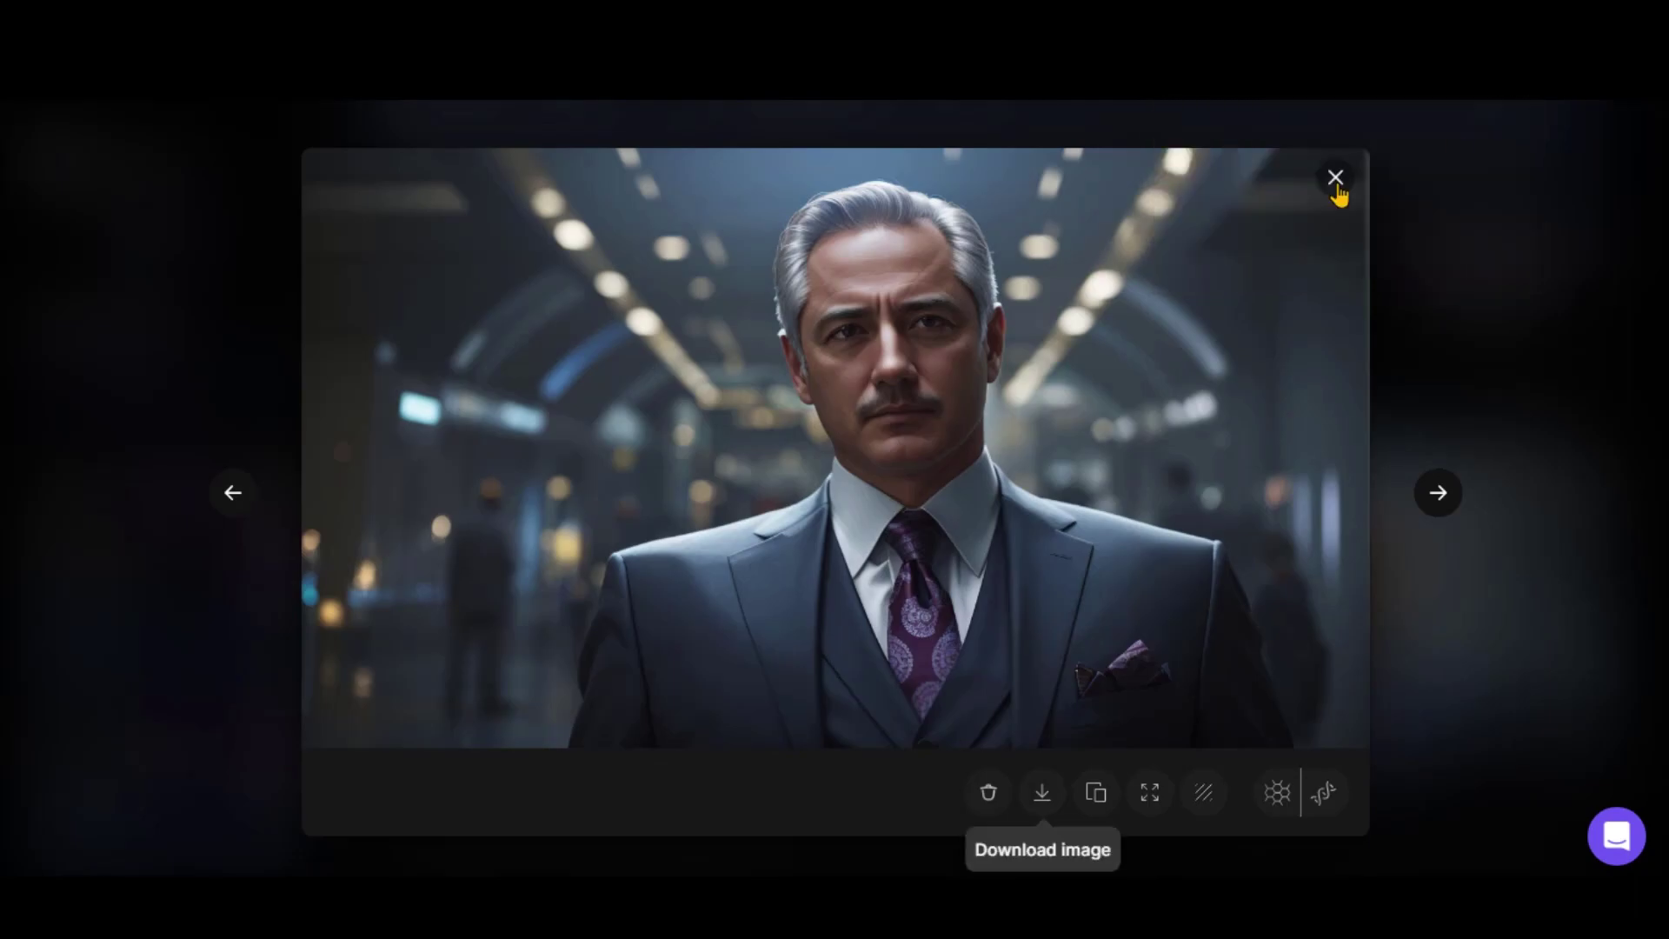
left_click(1335, 179)
Generate and download a lab-coated Dr. Miles portrait from his description
scroll(825, 435, "down", 2)
left_click_drag(435, 323, 985, 425)
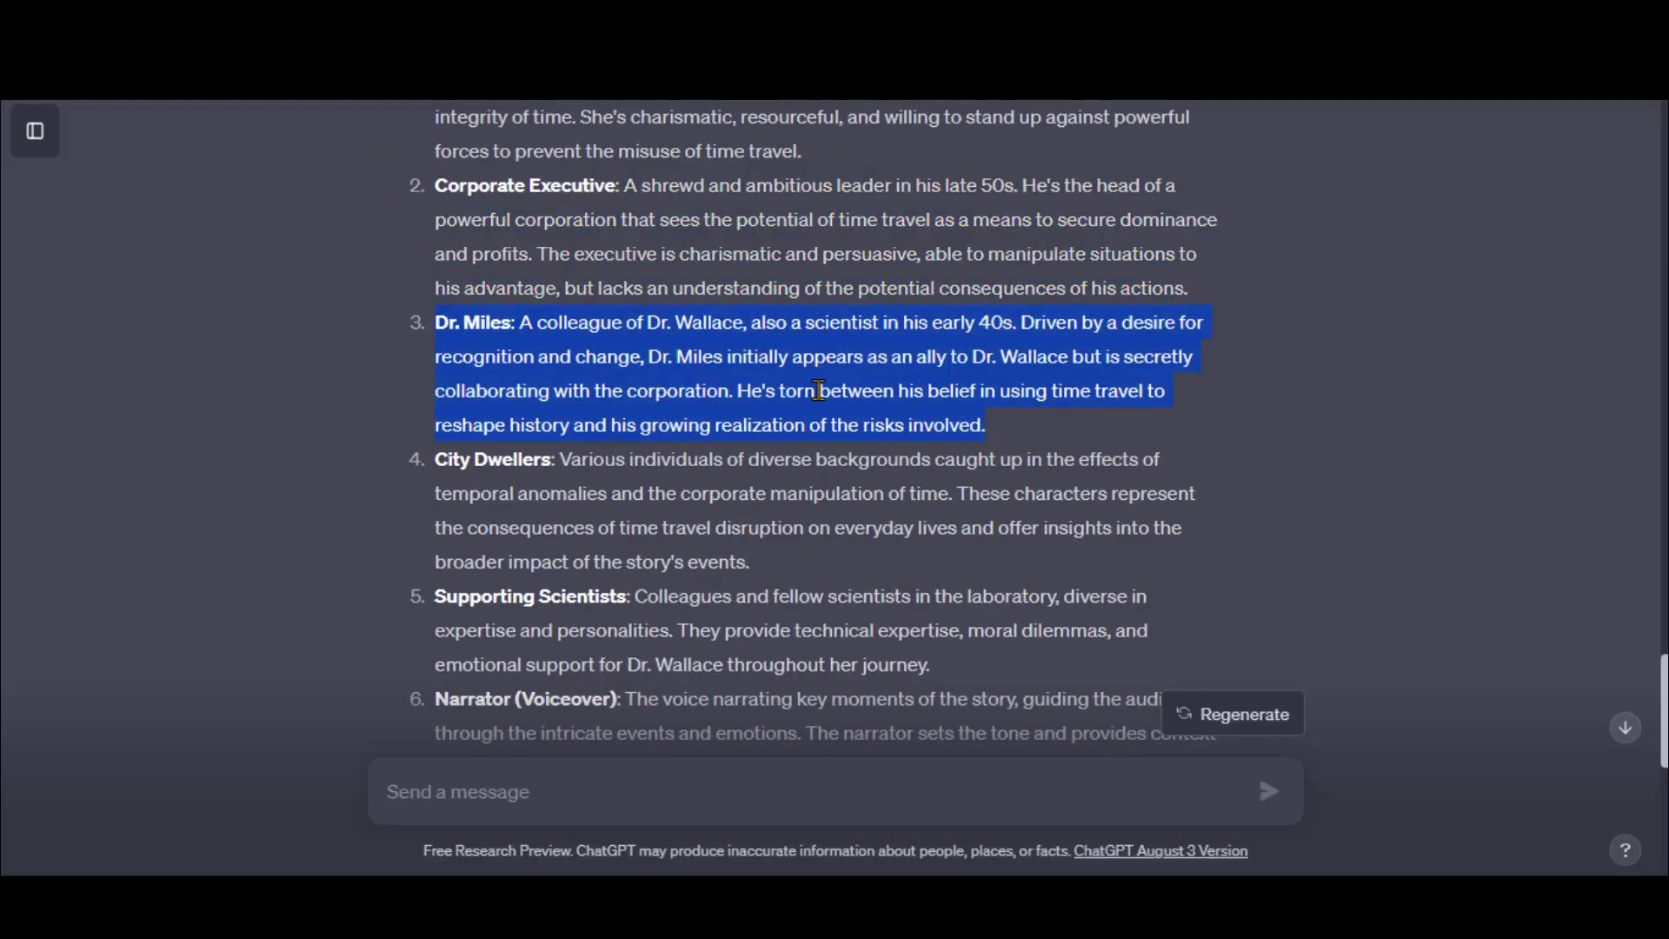
type("Dr. Miles: A colleague of Dr. Wallace, also a scientist in his early 40s. Driven by a desire for recognition and change, Dr. Miles initially appears as an ally to Dr. Wallace but is secretly collaborating with the corporation. He's torn between his belief in using time travel to reshape history and his growing realization of the risks involved.")
left_click(1483, 362)
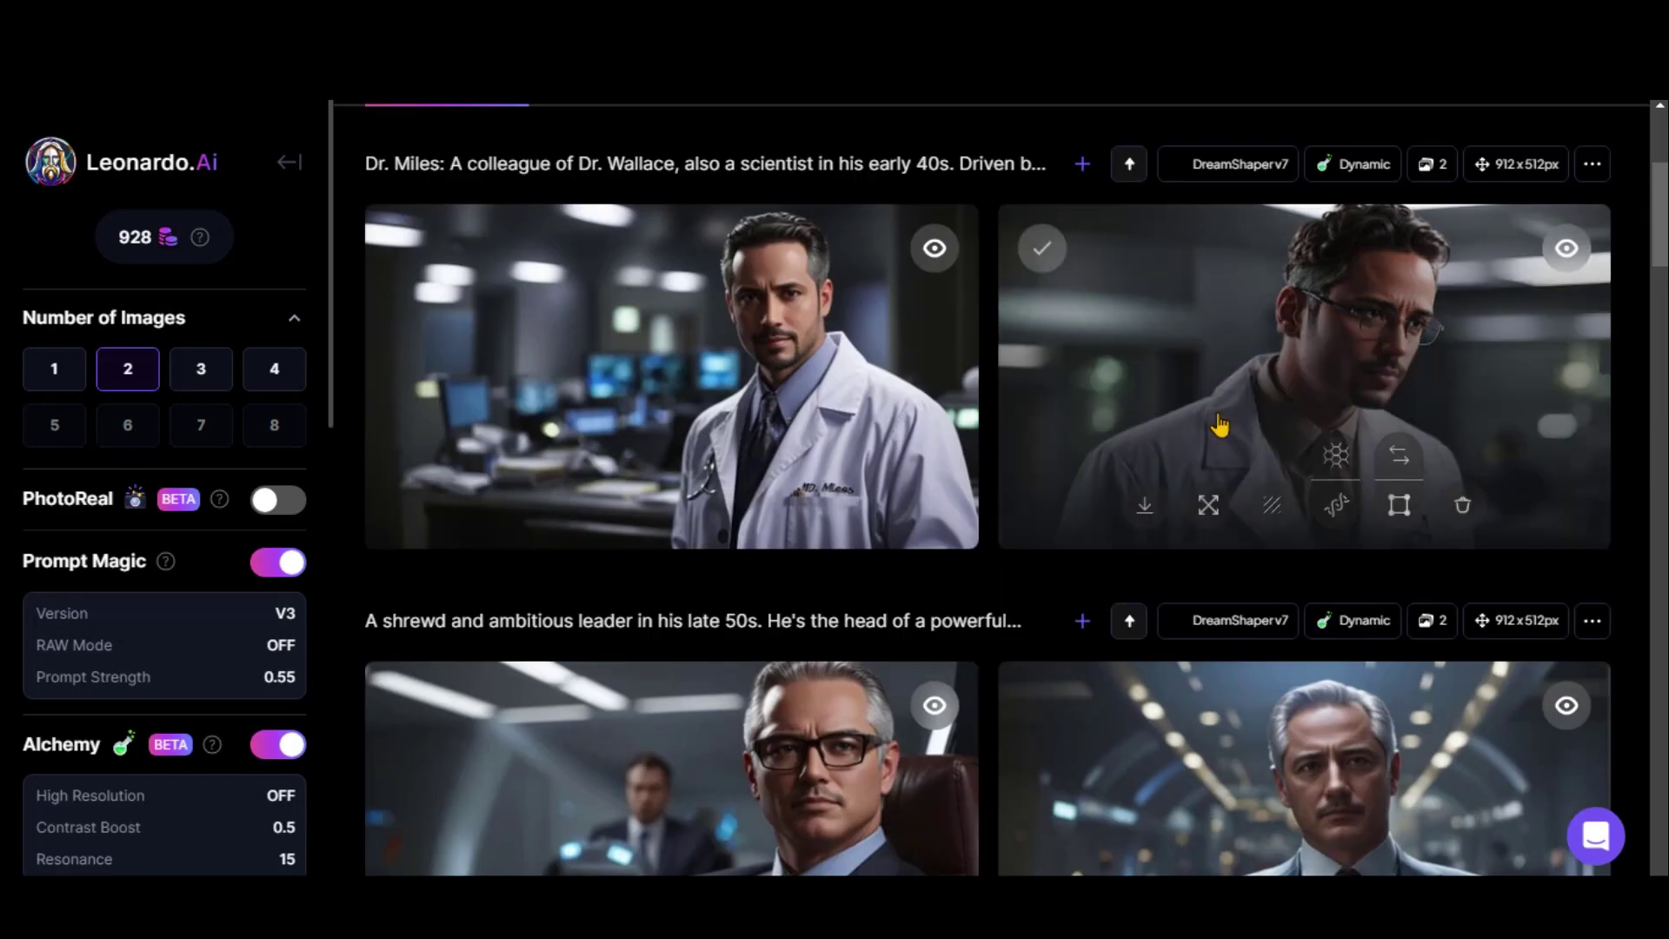
left_click(813, 367)
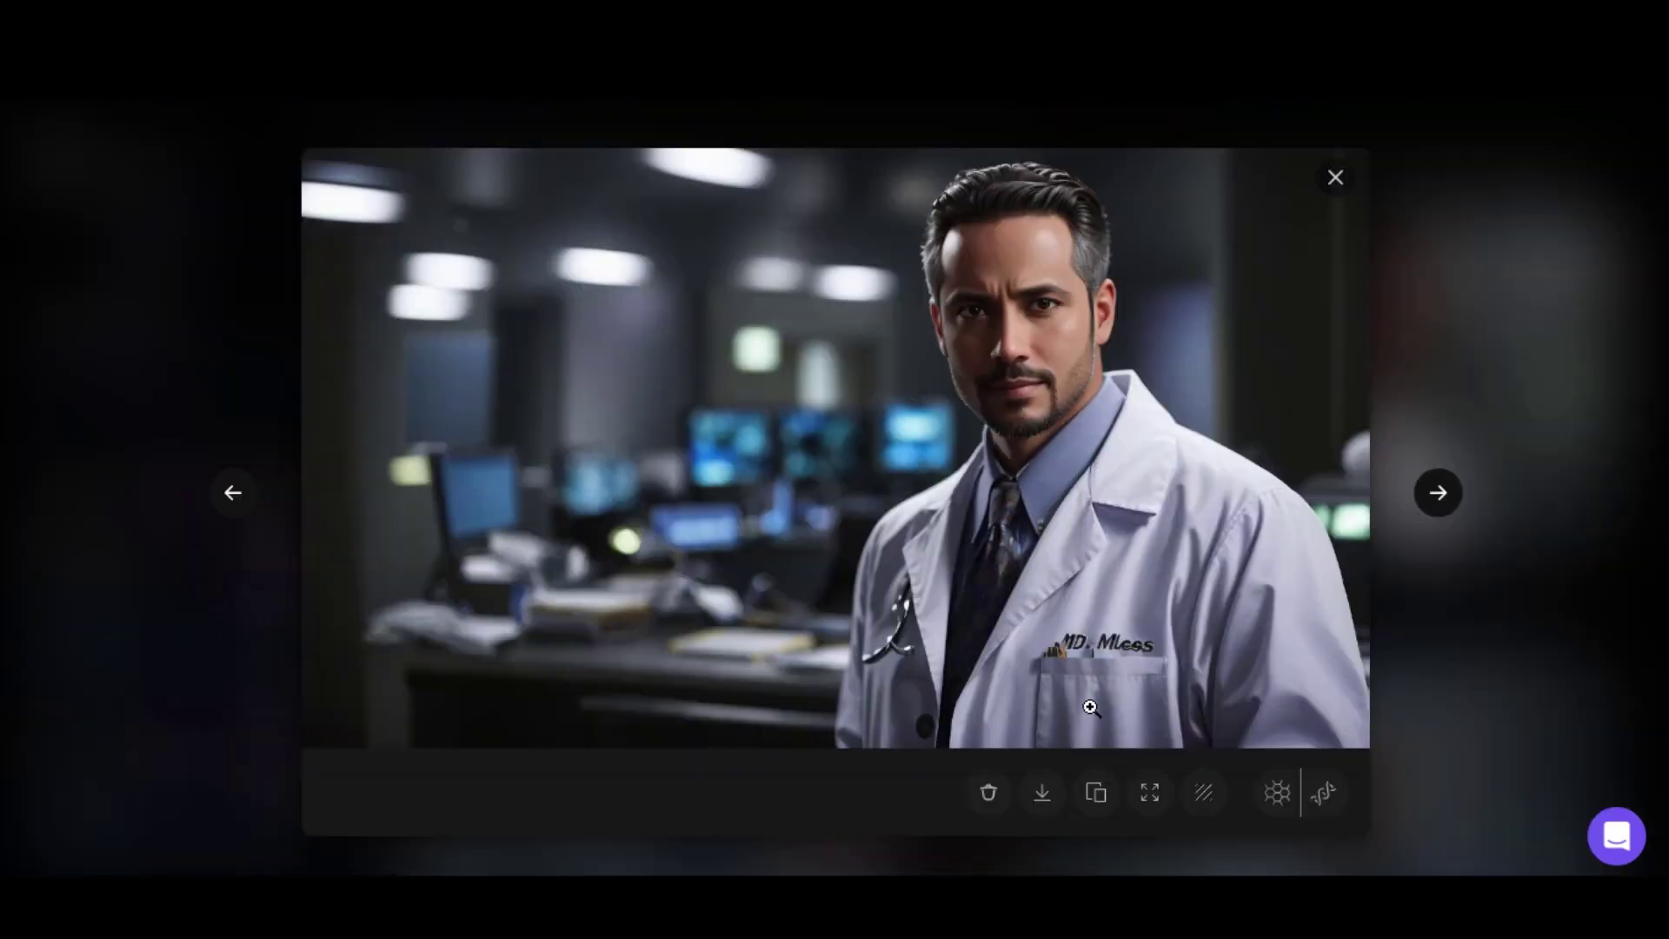
left_click(1043, 792)
left_click(1335, 177)
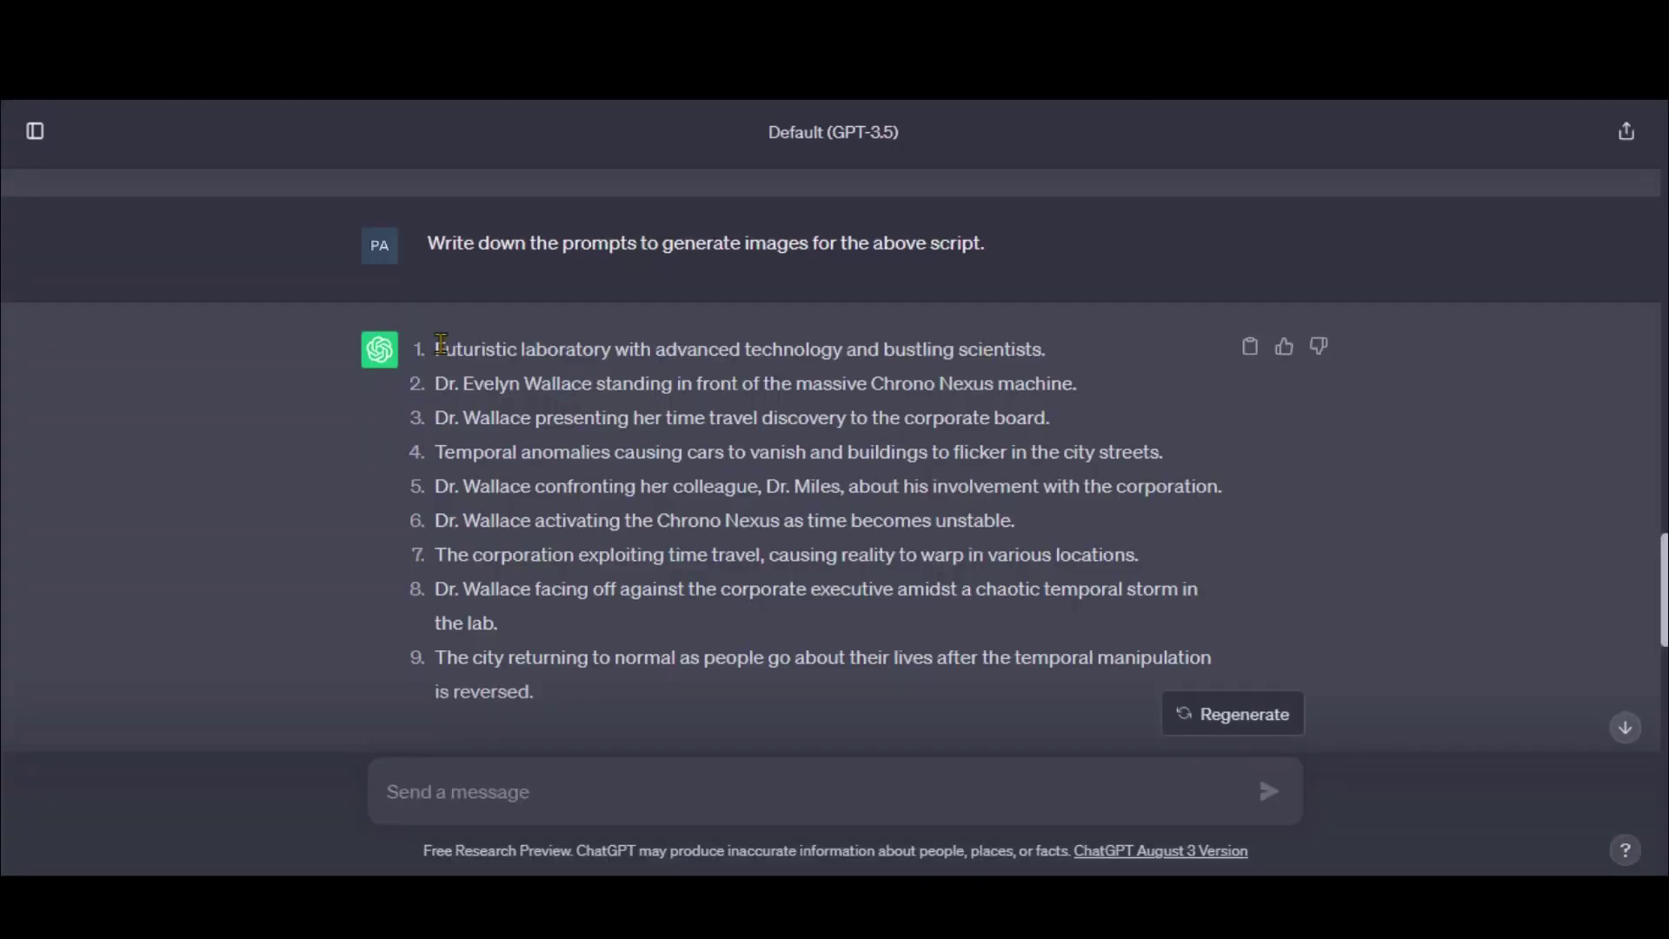
Generate images from the futuristic laboratory scene prompt
left_click_drag(441, 343, 1046, 341)
key("ctrl+c")
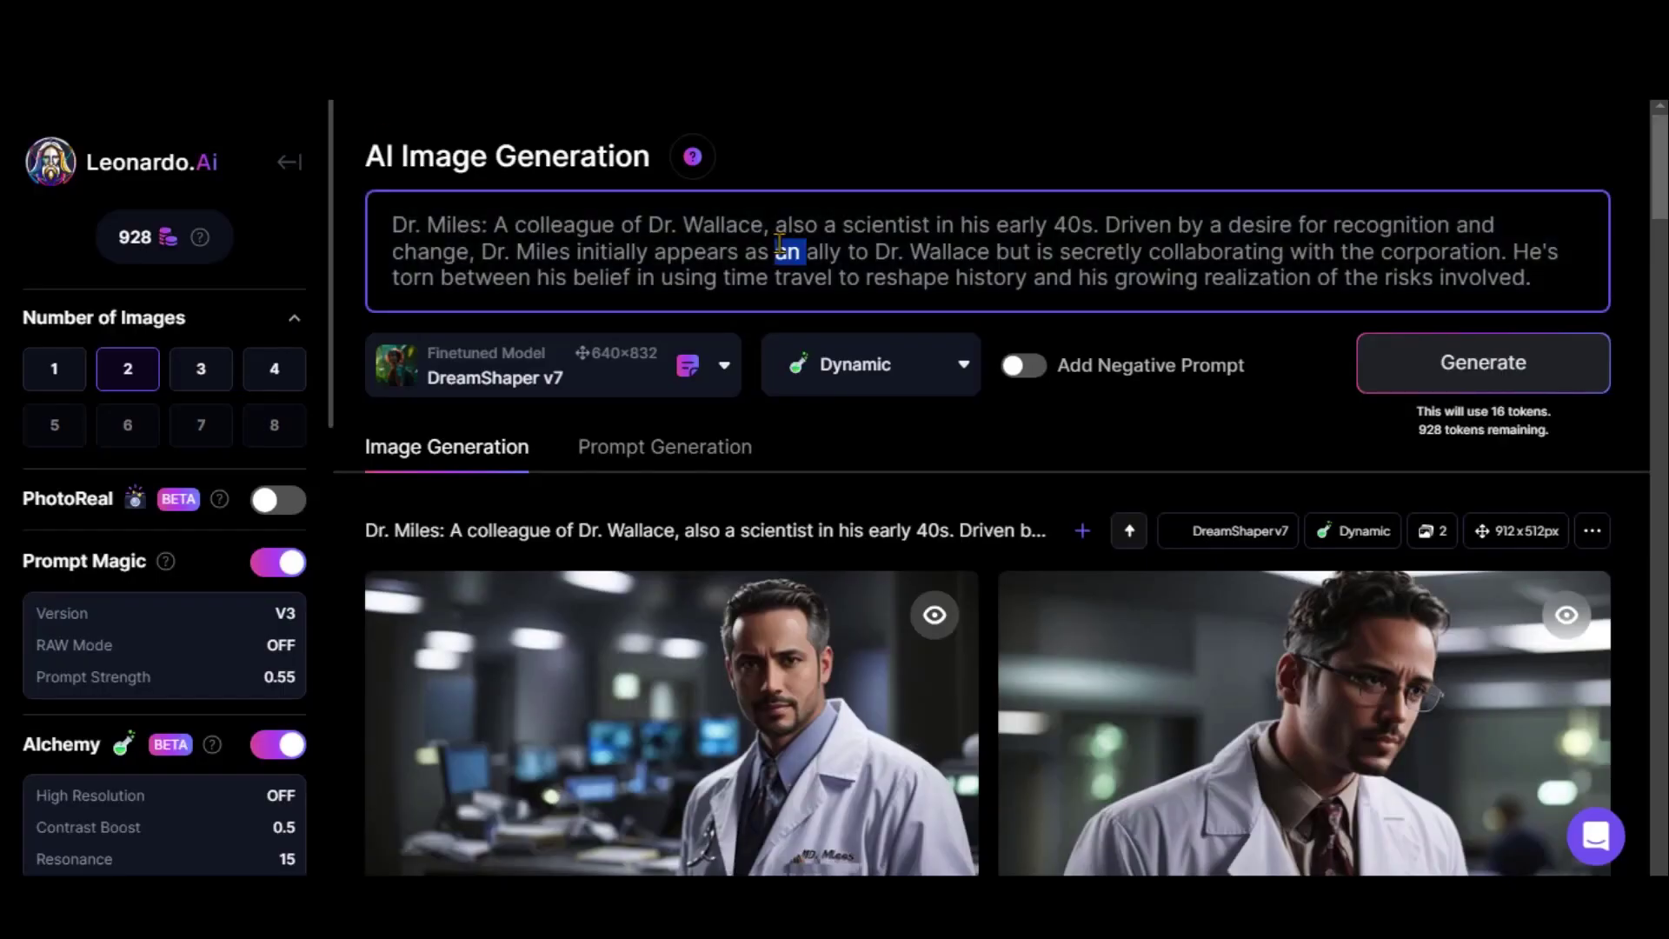
triple_click(780, 245)
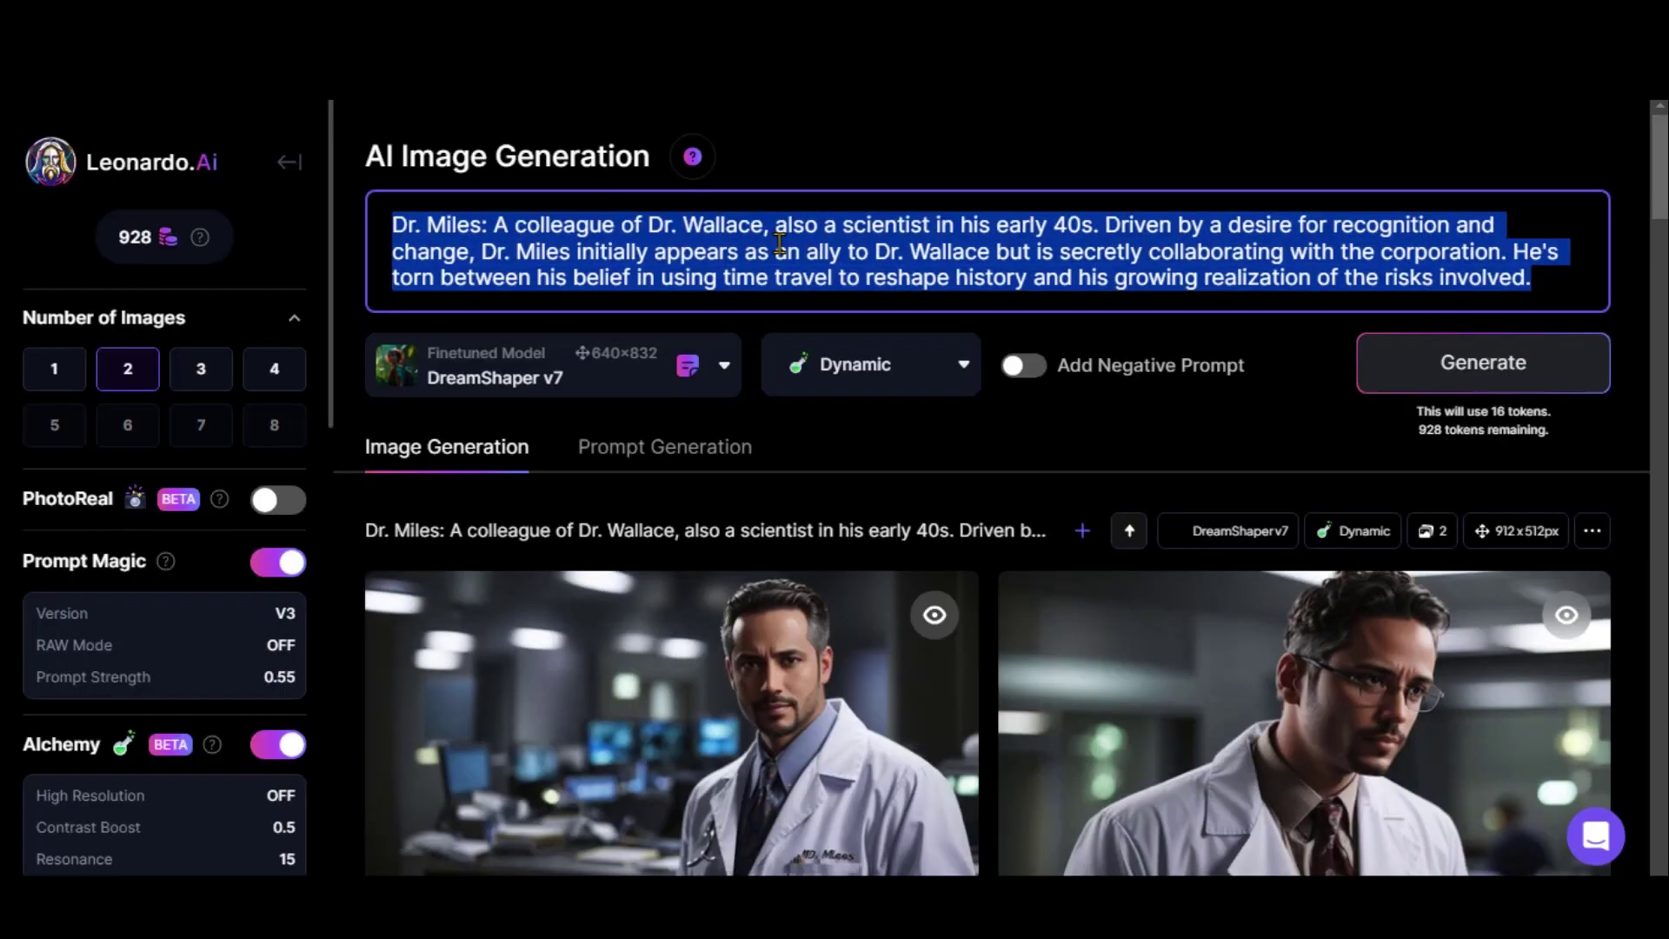
key("ctrl+v")
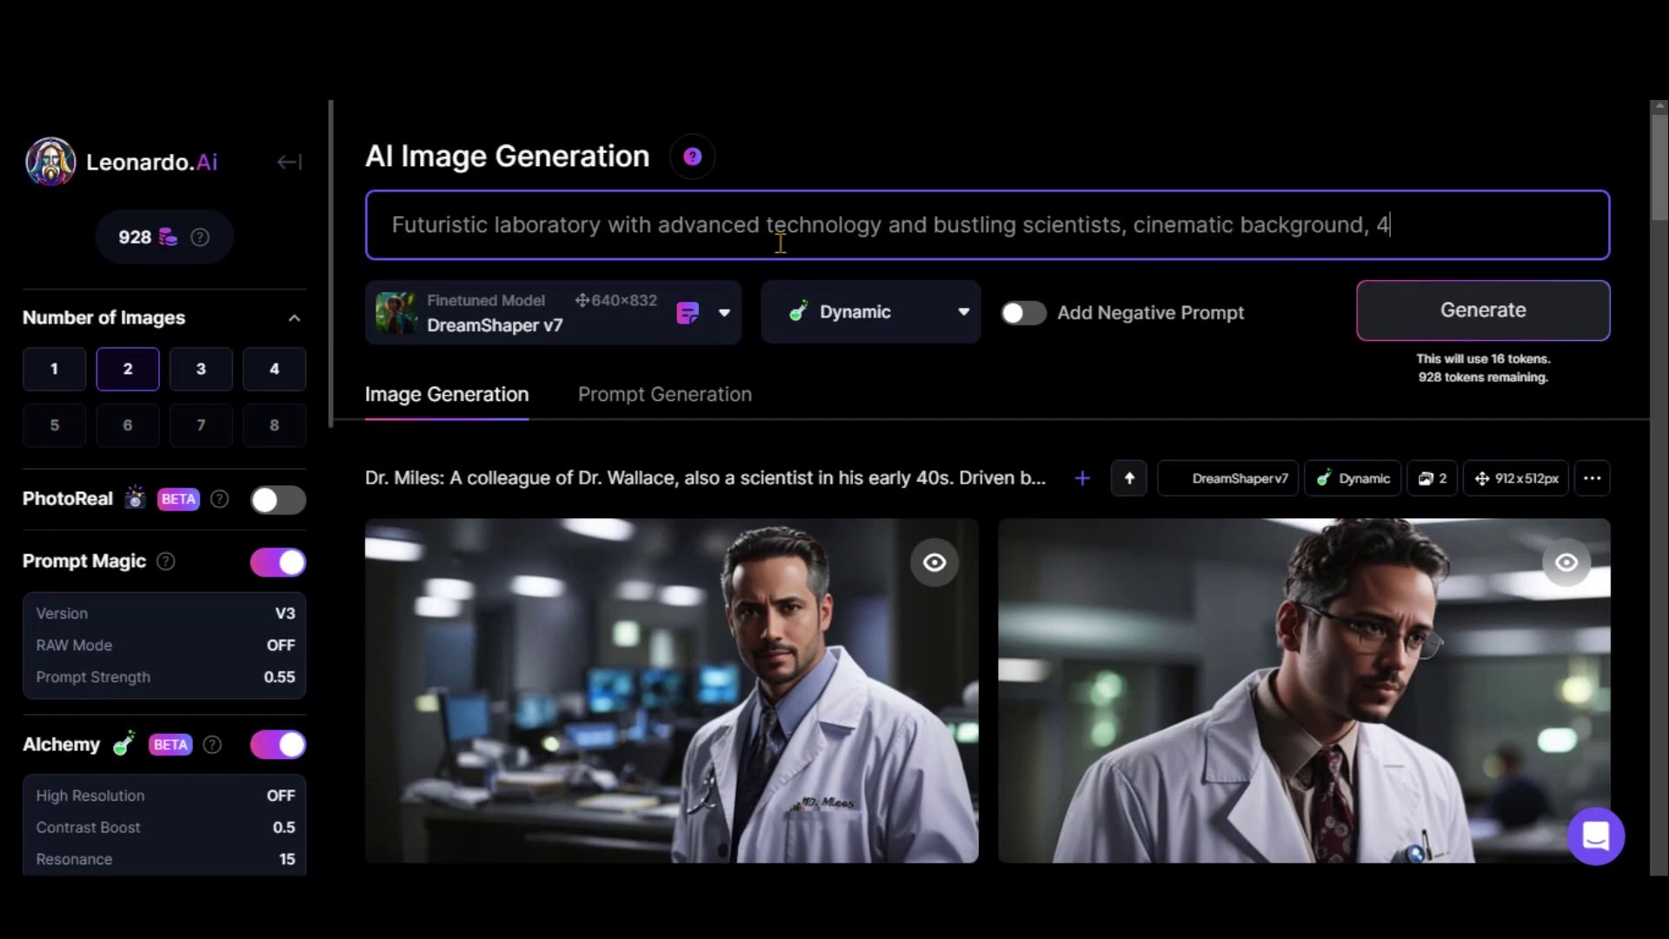
left_click(1427, 328)
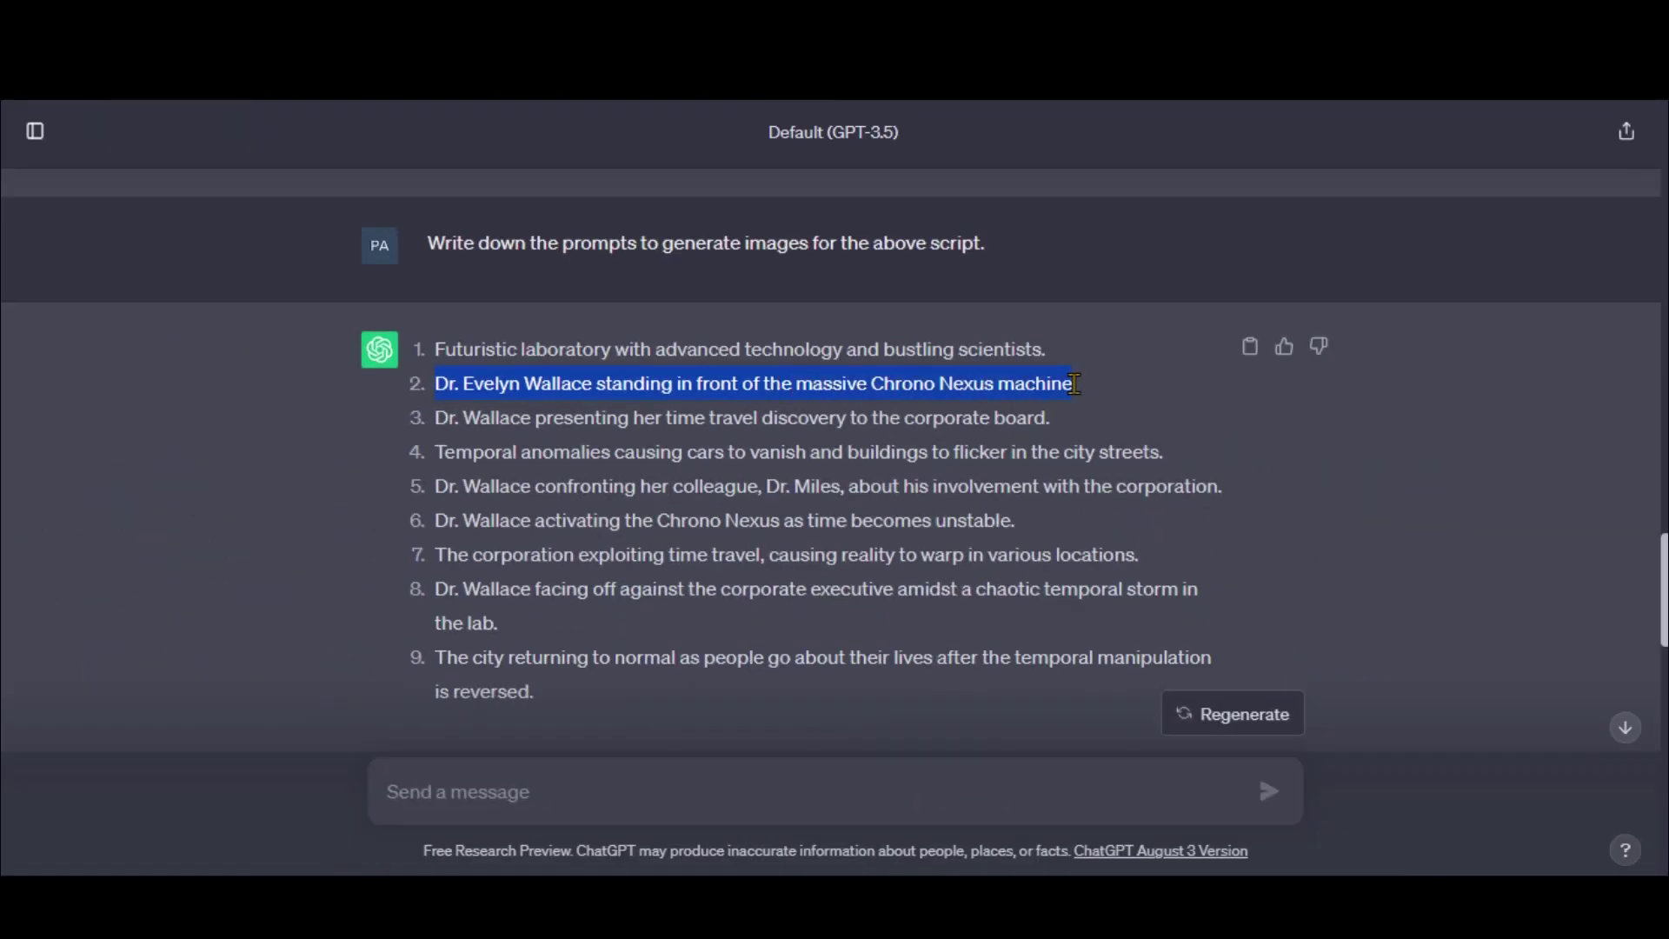
Generate images of Dr. Wallace before the Chrono Nexus machine from prompt 2
right_click(1074, 383)
left_click(1116, 410)
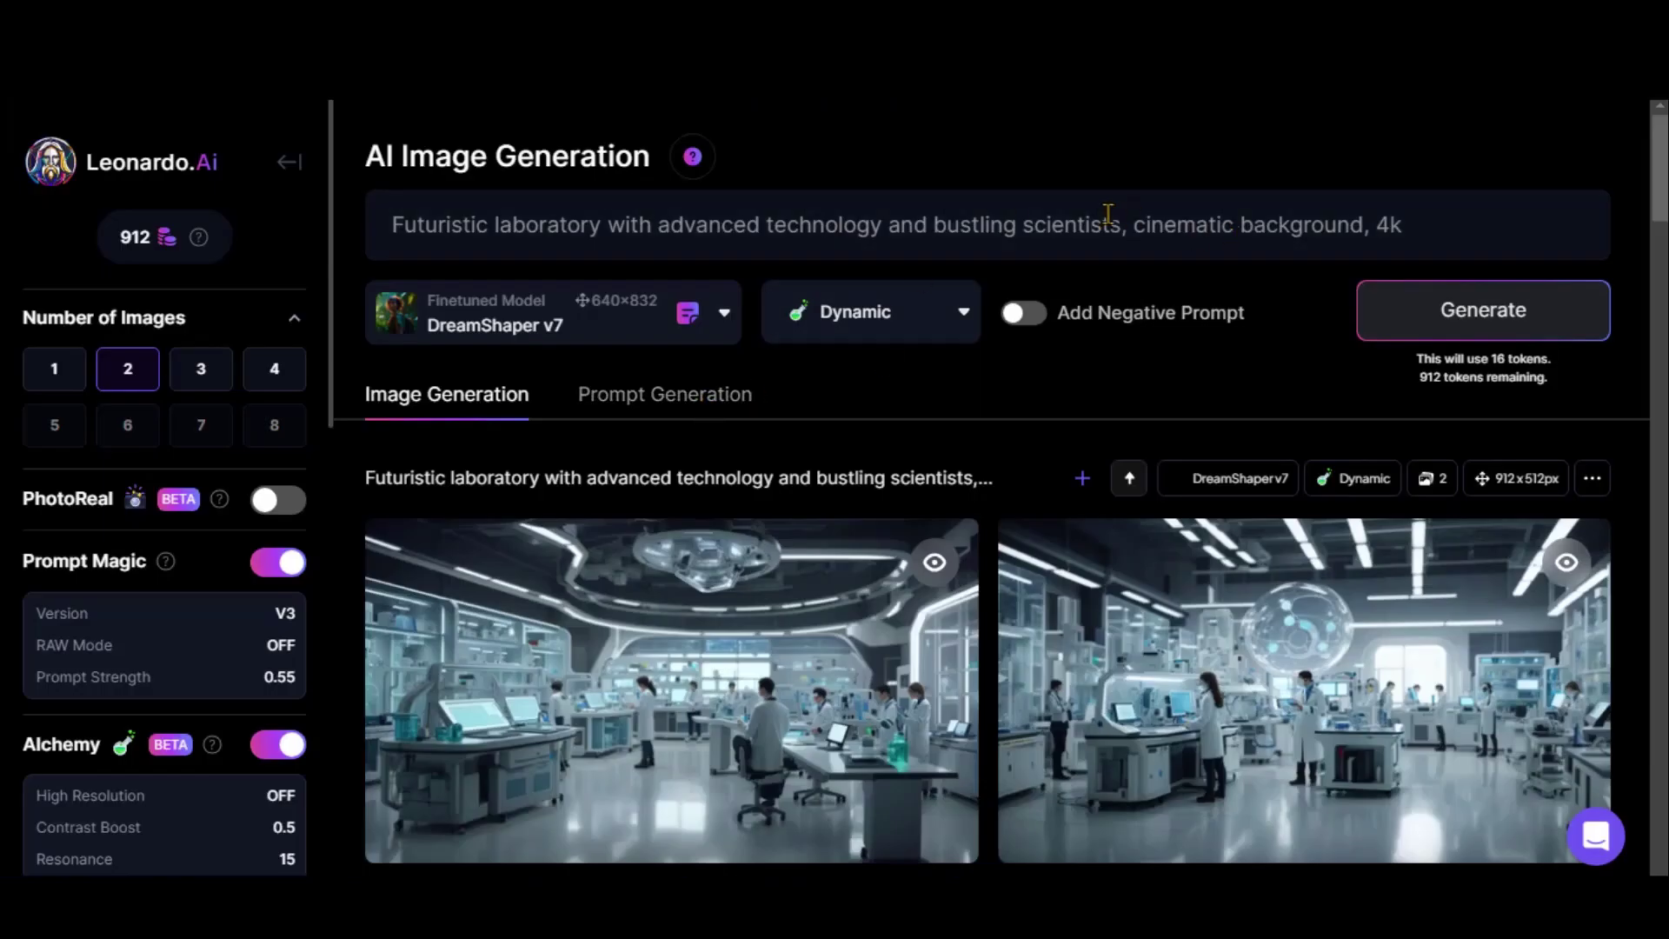
left_click_drag(1121, 225, 384, 228)
key("ctrl+v")
left_click(1462, 323)
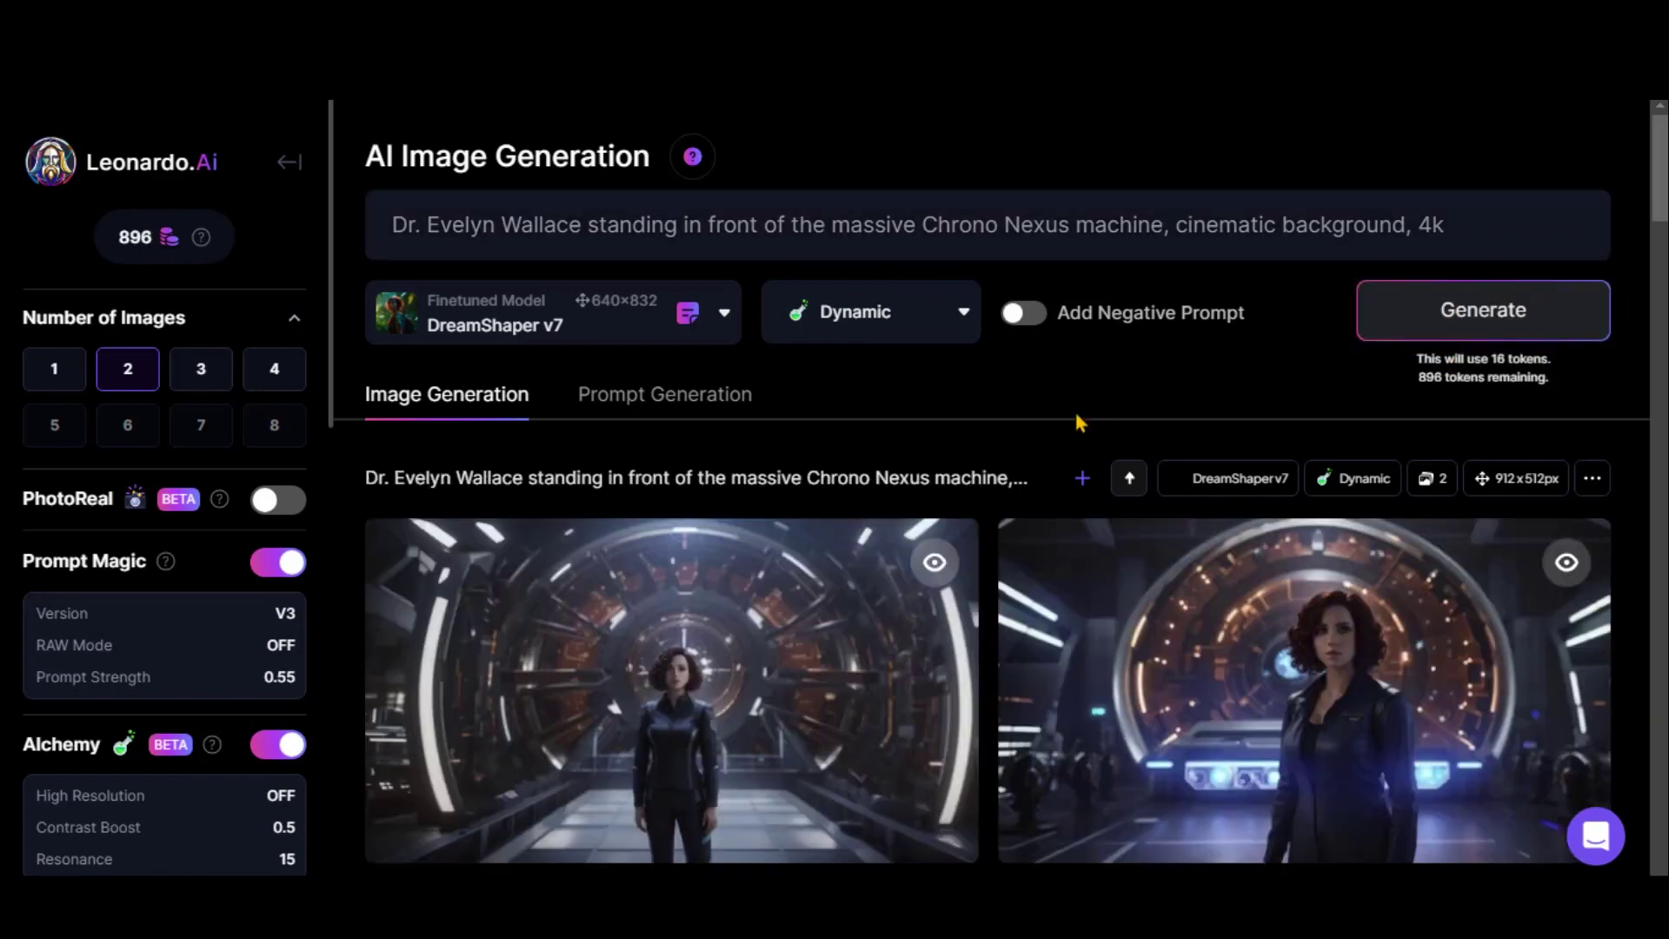
Inspect the first Dr. Evelyn Wallace image at full size
left_click(826, 609)
left_click(779, 462)
left_click(1241, 287)
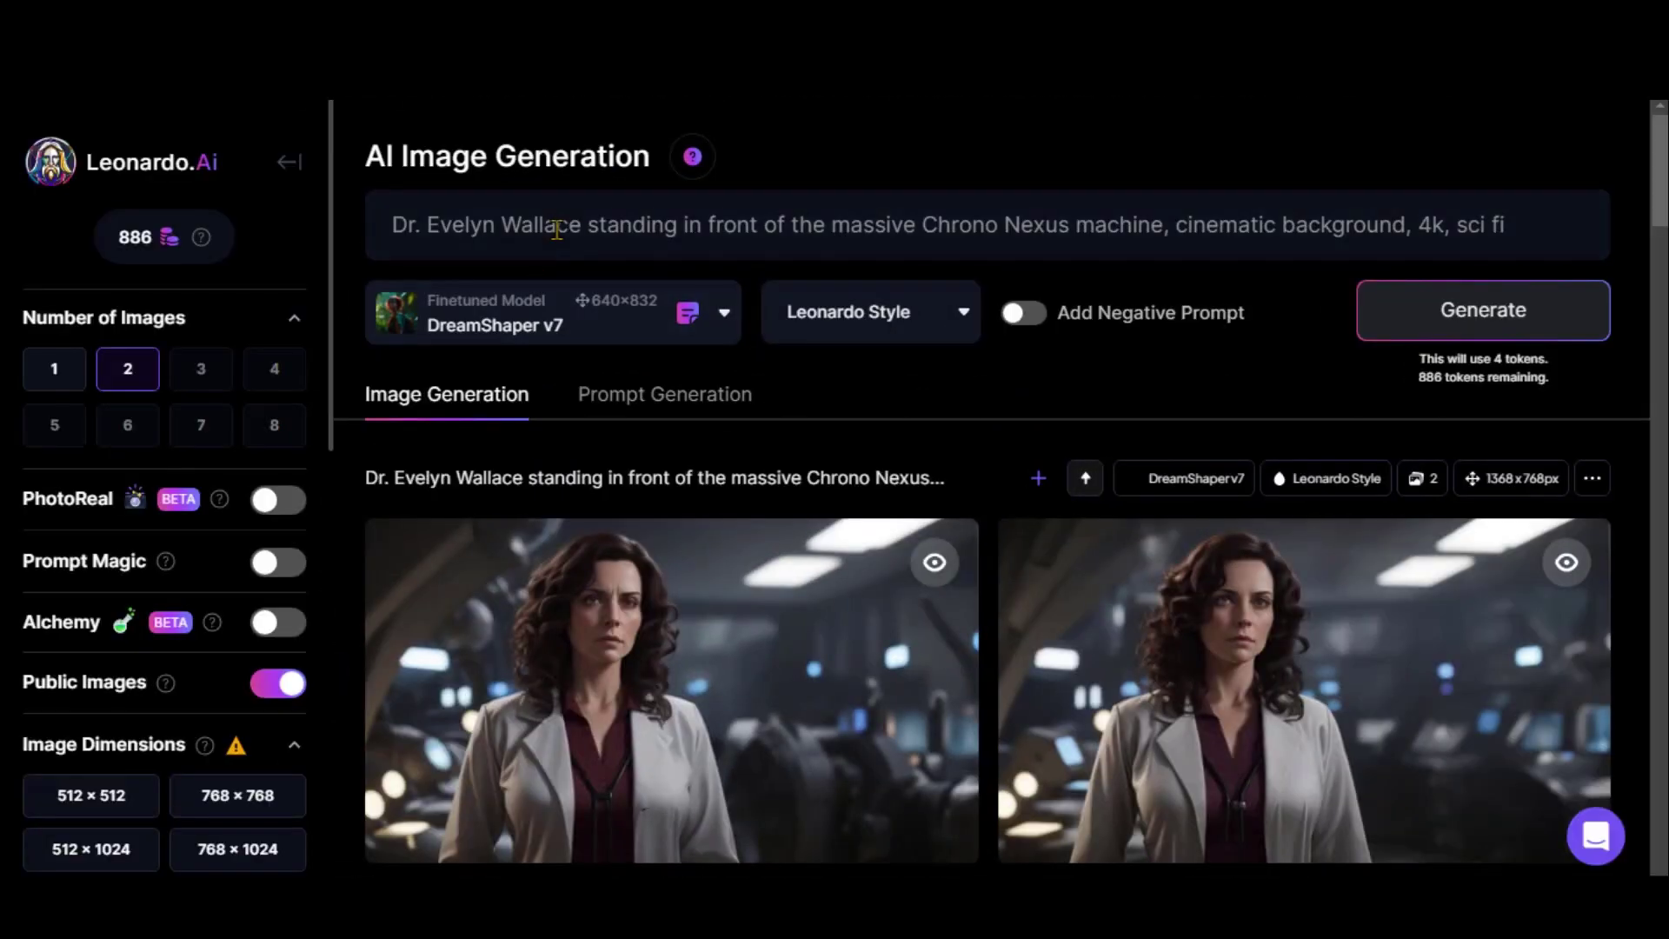
Replace the prompt with scene 3, Dr. Wallace presenting to the corporate board
left_click_drag(438, 417, 1011, 418)
right_click(1011, 417)
left_click_drag(392, 224, 1173, 224)
key("ctrl+v")
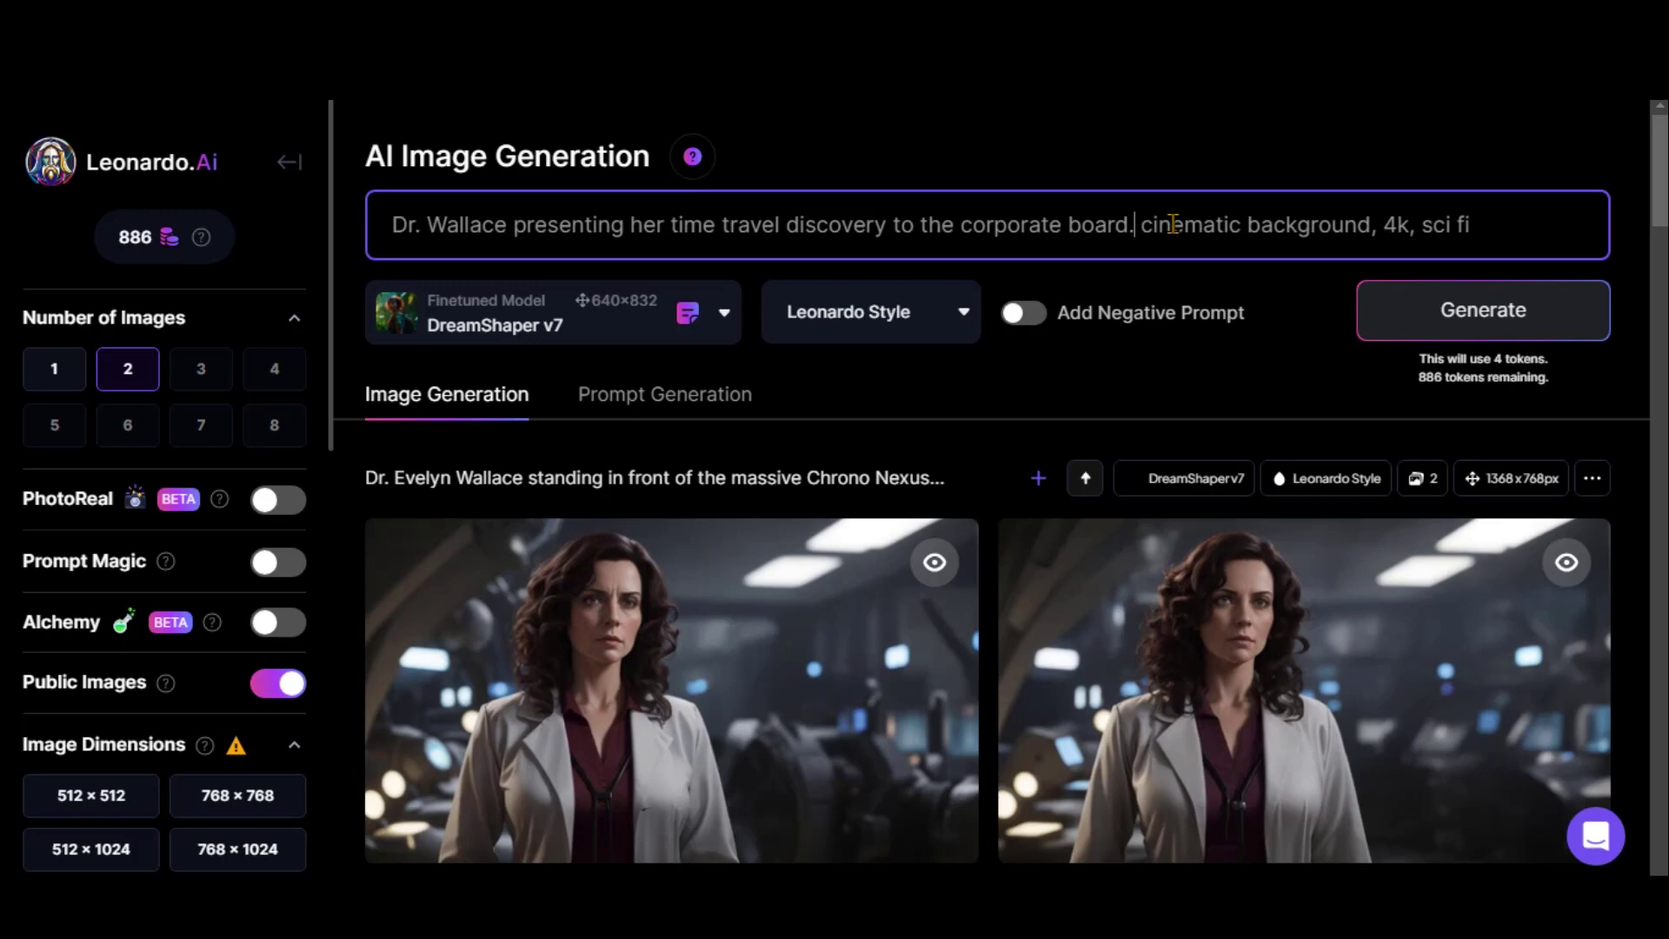
Generate it with Alchemy and Prompt Magic on and the Cinematic style
left_click(278, 621)
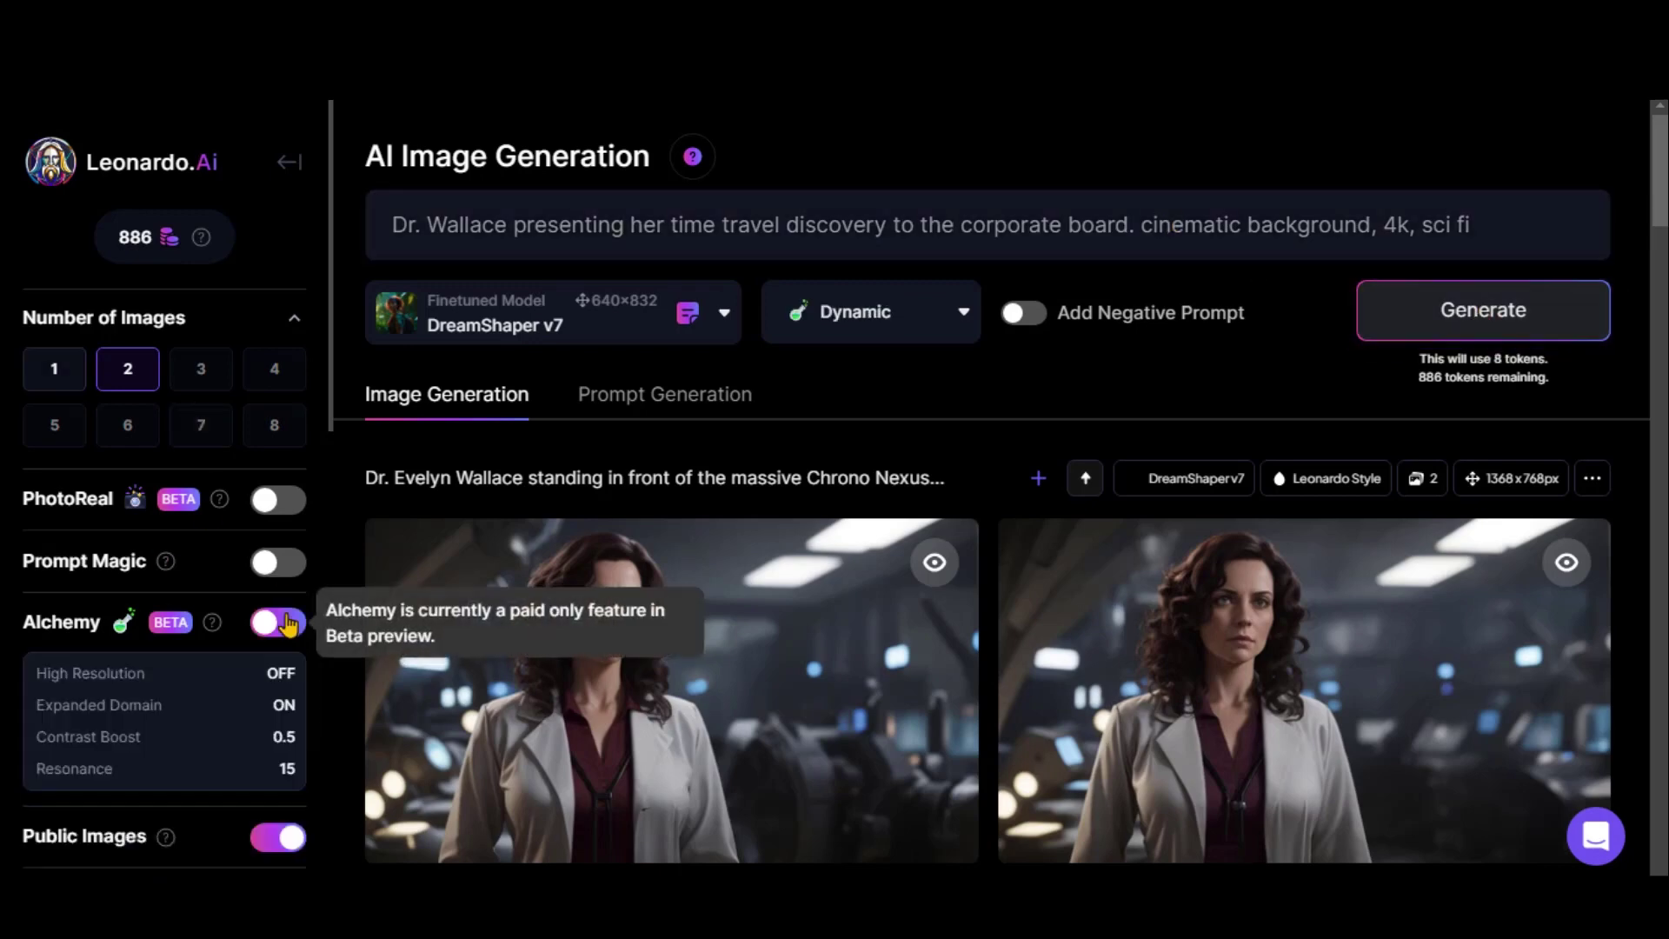
left_click(280, 562)
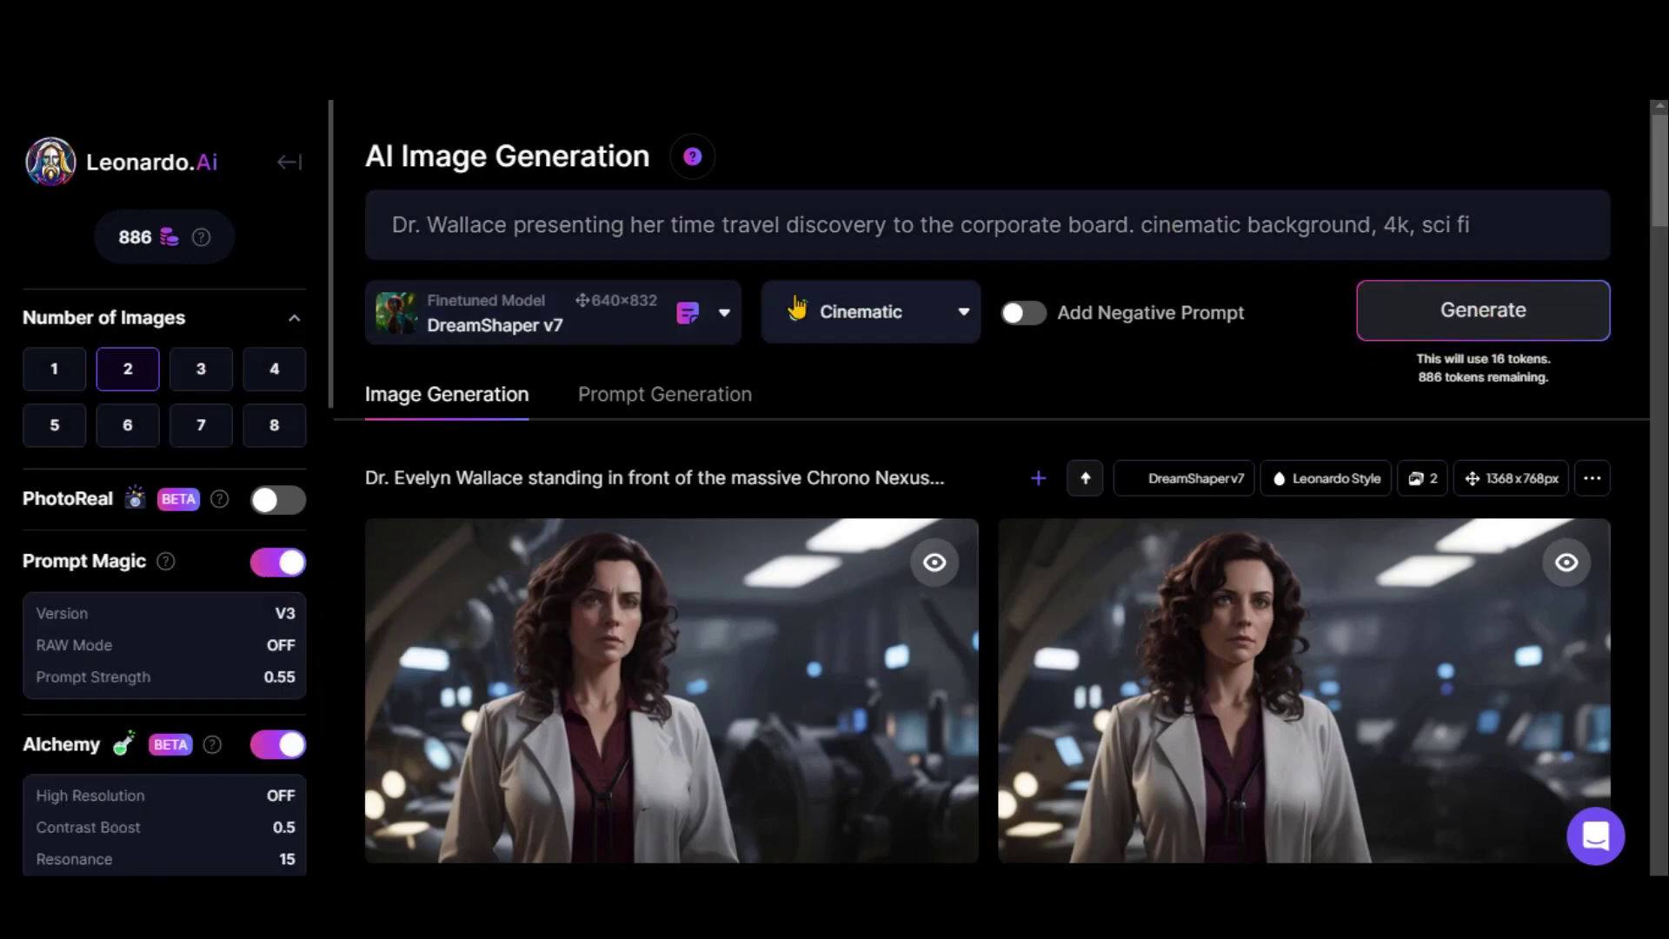
left_click(928, 326)
left_click(898, 325)
left_click(1478, 310)
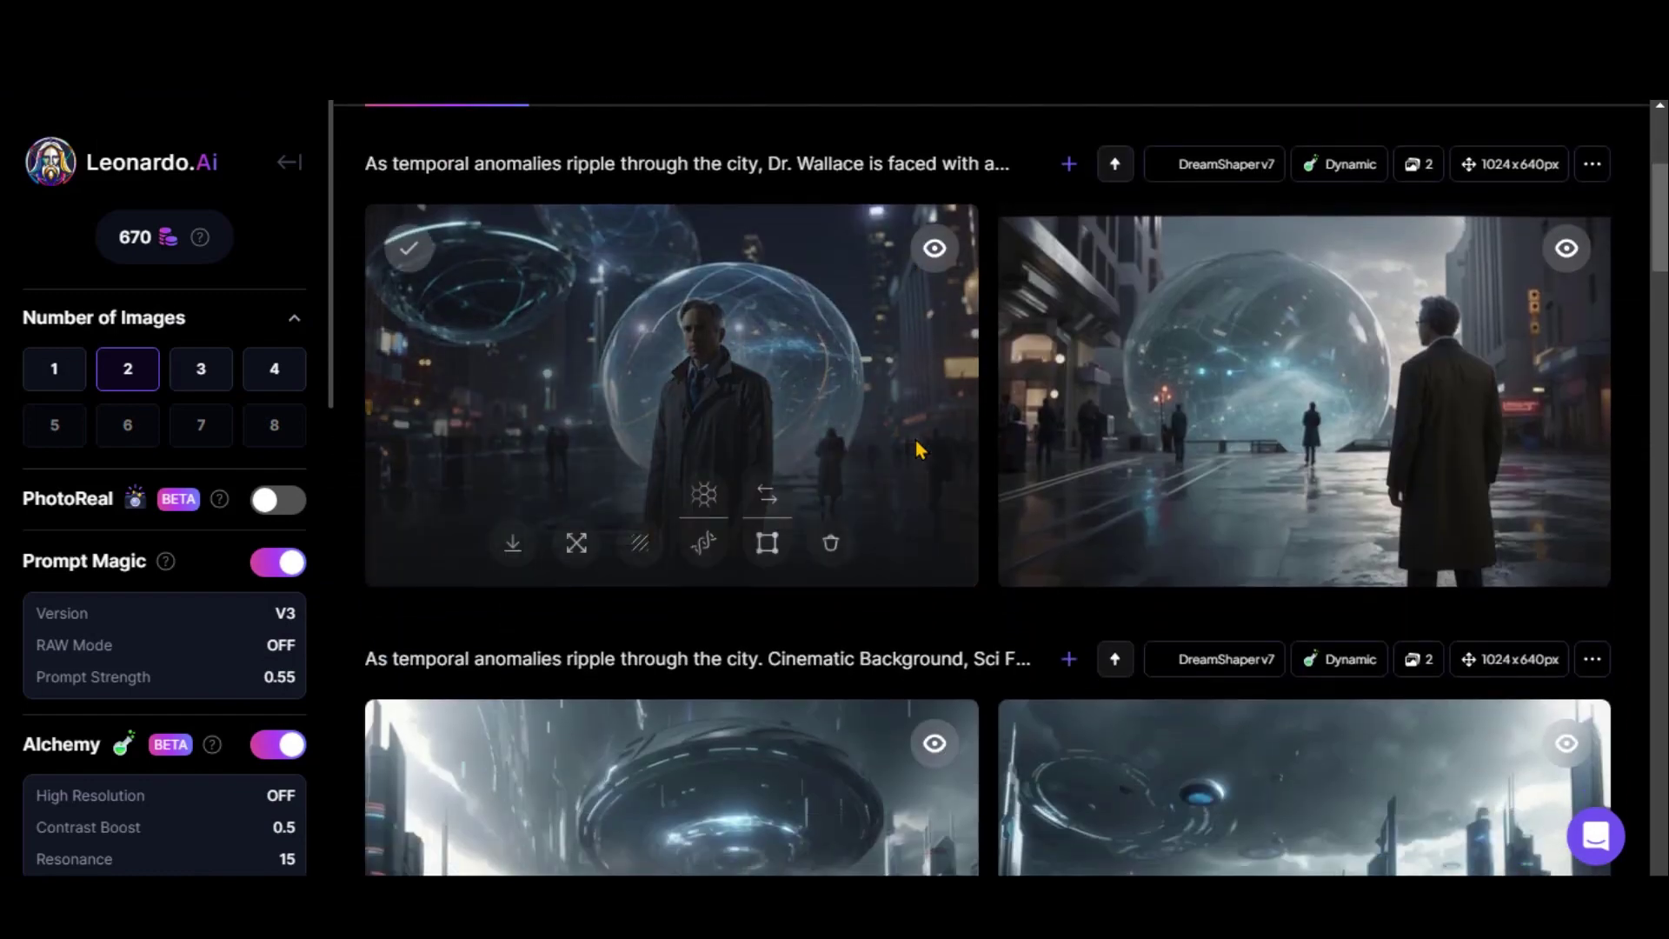
Scroll down through all earlier generated scene images and back up
scroll(918, 449, "down", 4)
scroll(916, 449, "down", 5)
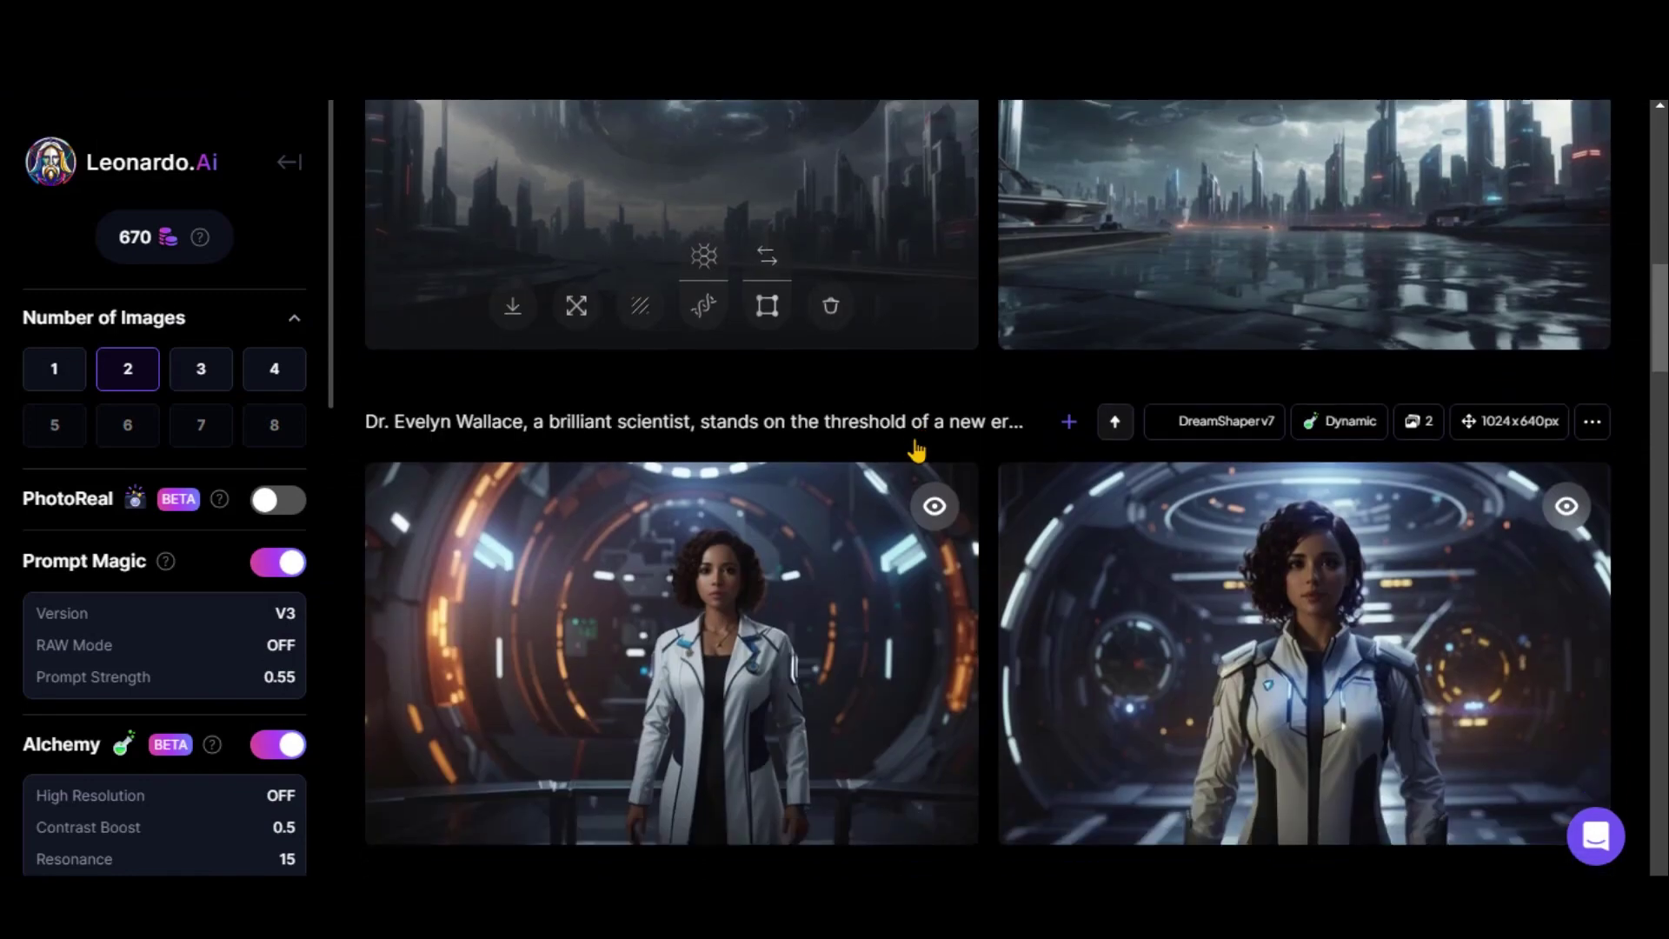
scroll(920, 450, "down", 8)
scroll(919, 449, "down", 5)
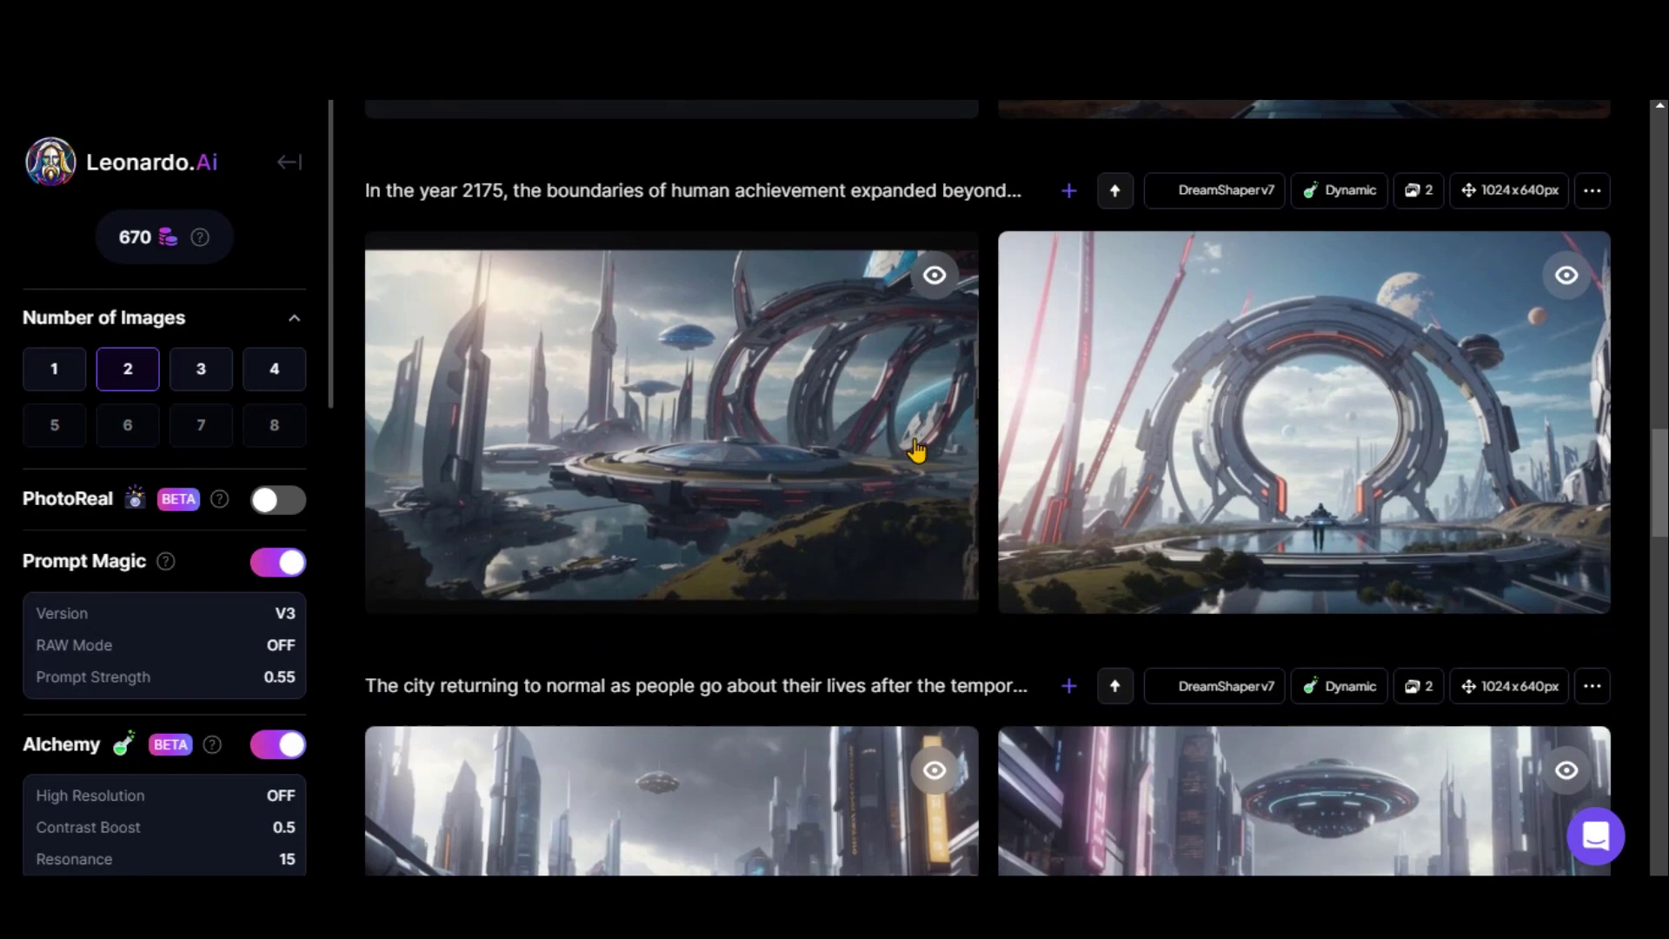
scroll(917, 450, "down", 5)
scroll(917, 447, "down", 2)
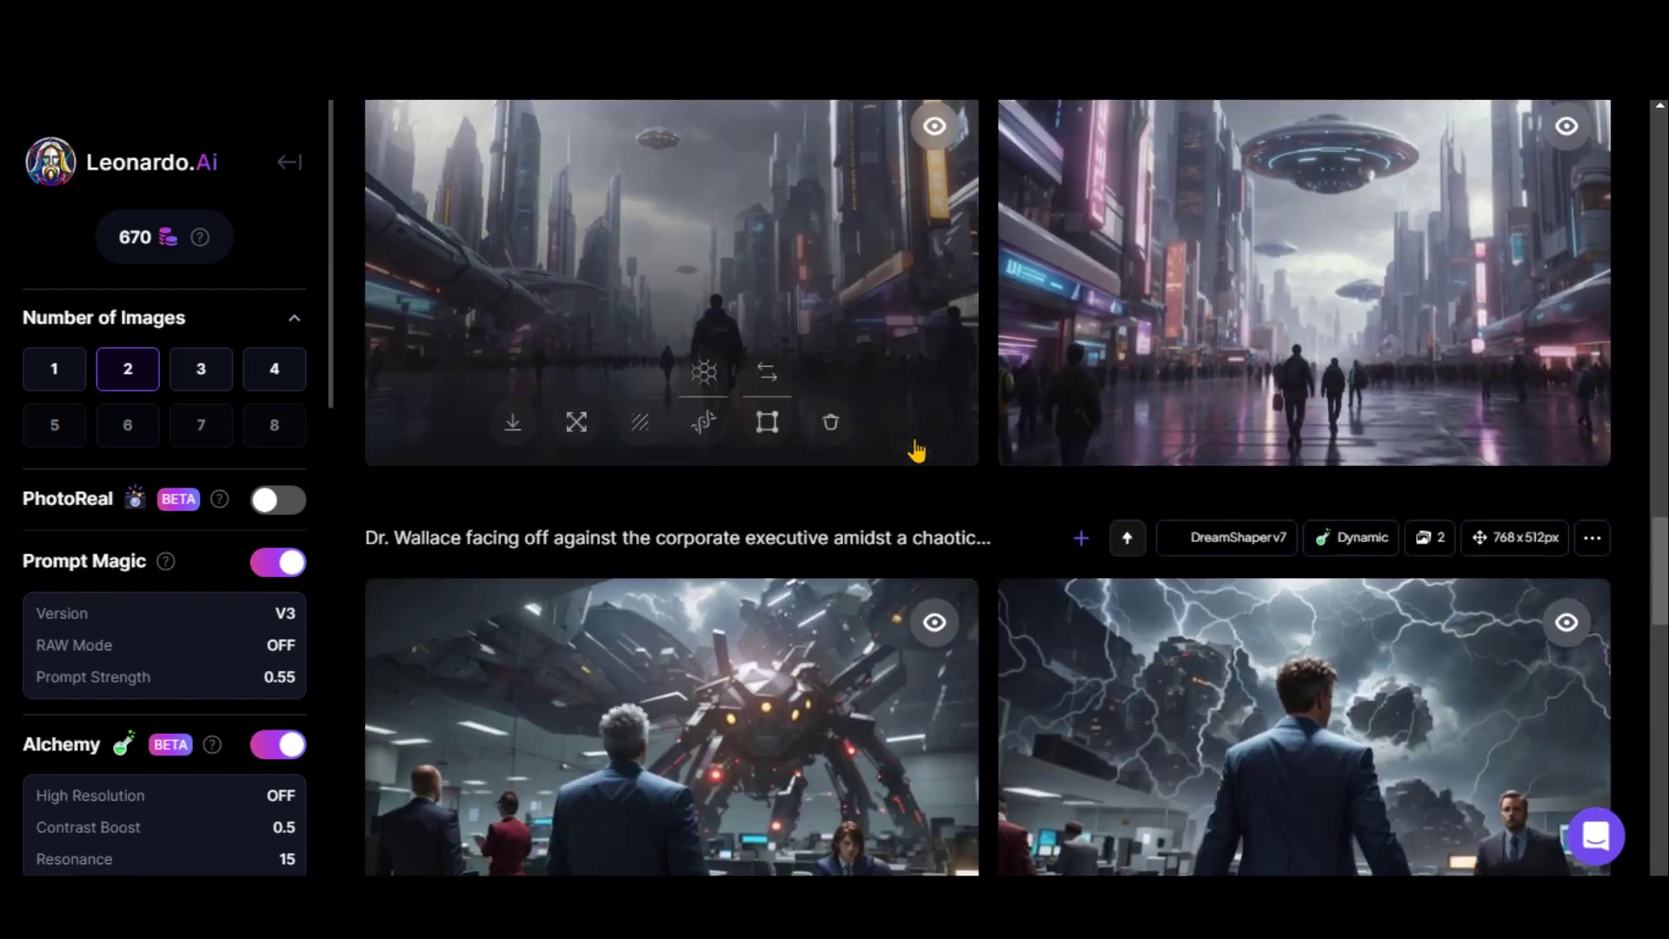
scroll(916, 444, "down", 1)
scroll(916, 439, "down", 5)
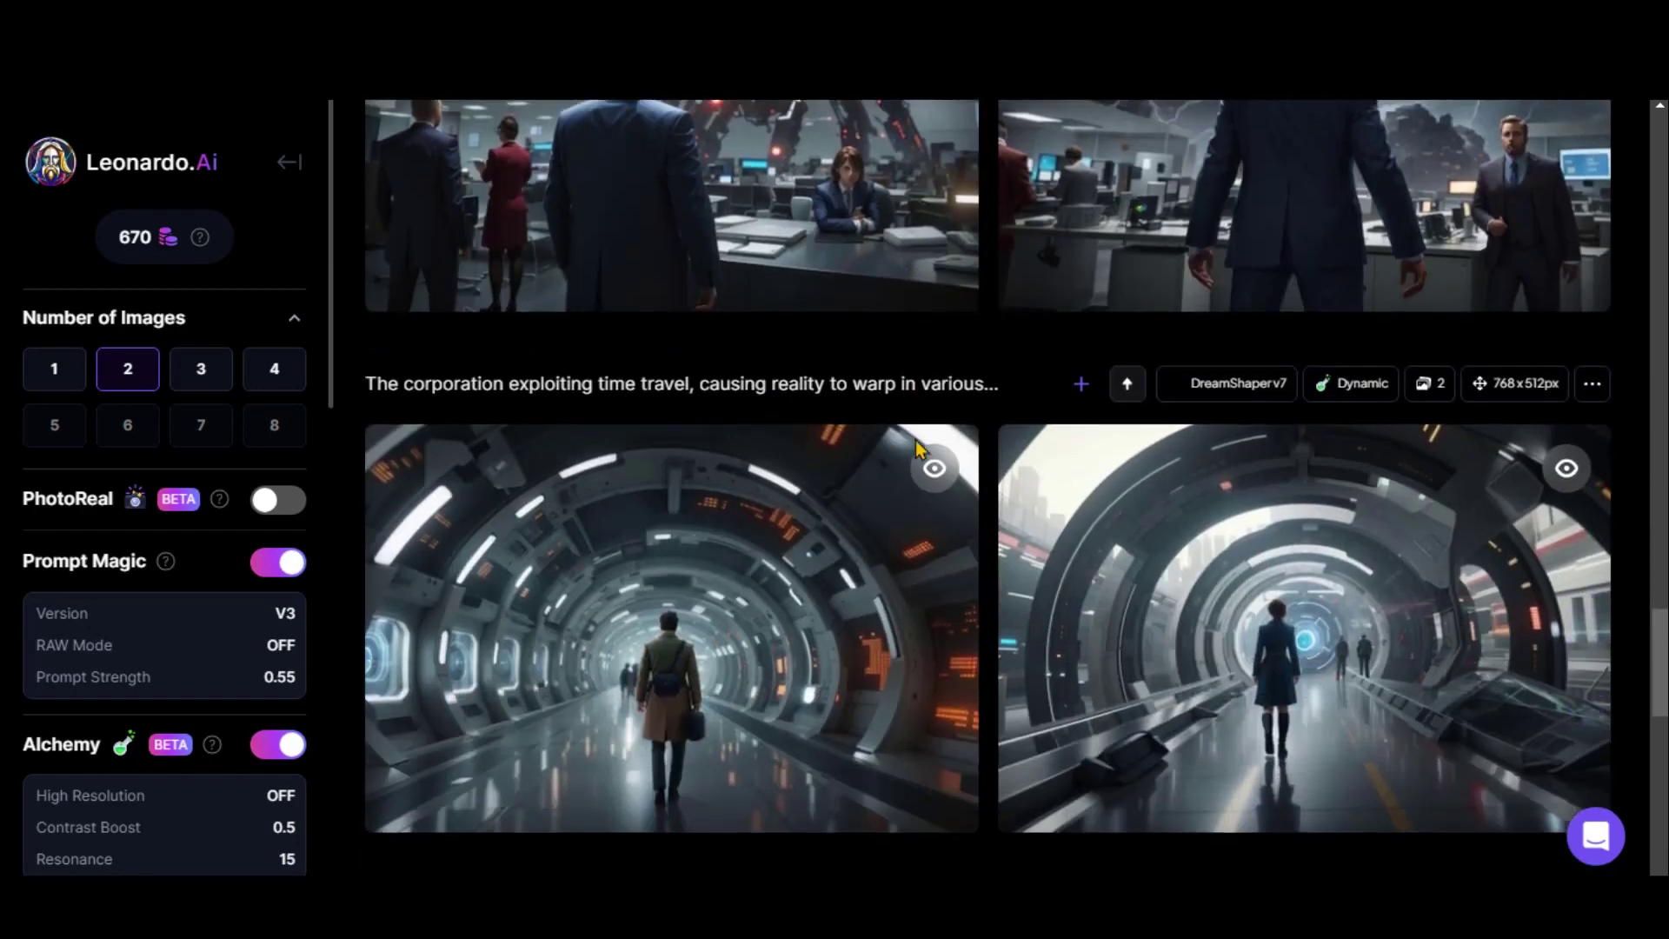
scroll(917, 450, "down", 7)
scroll(917, 449, "down", 4)
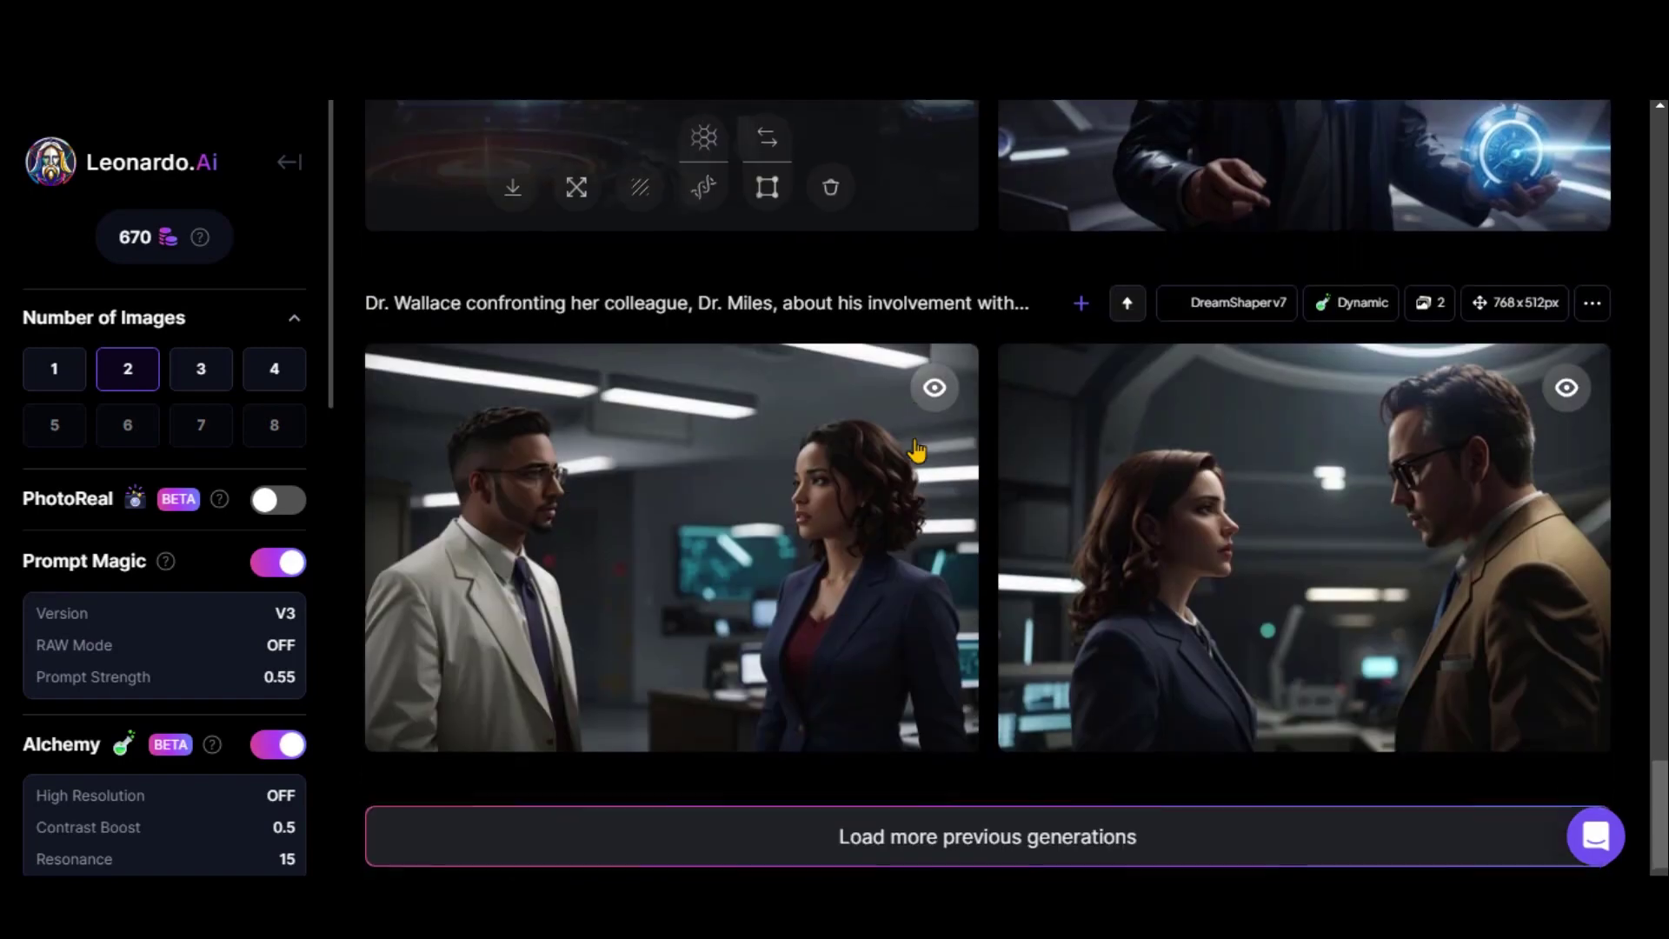
scroll(917, 449, "up", 12)
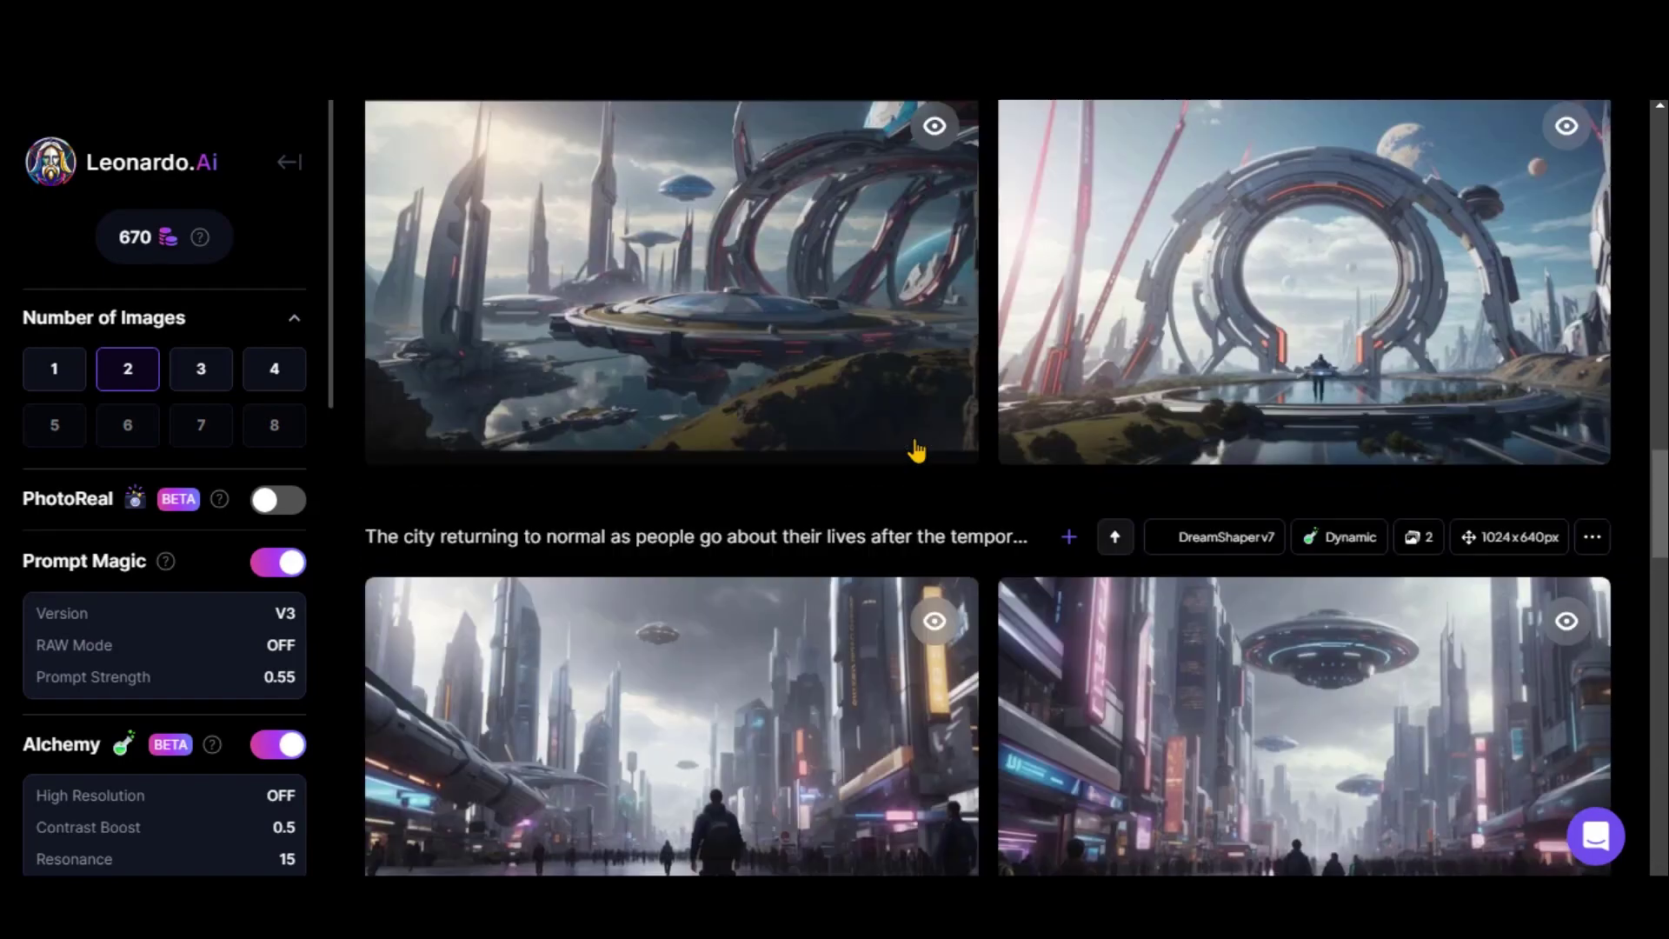
scroll(916, 449, "up", 10)
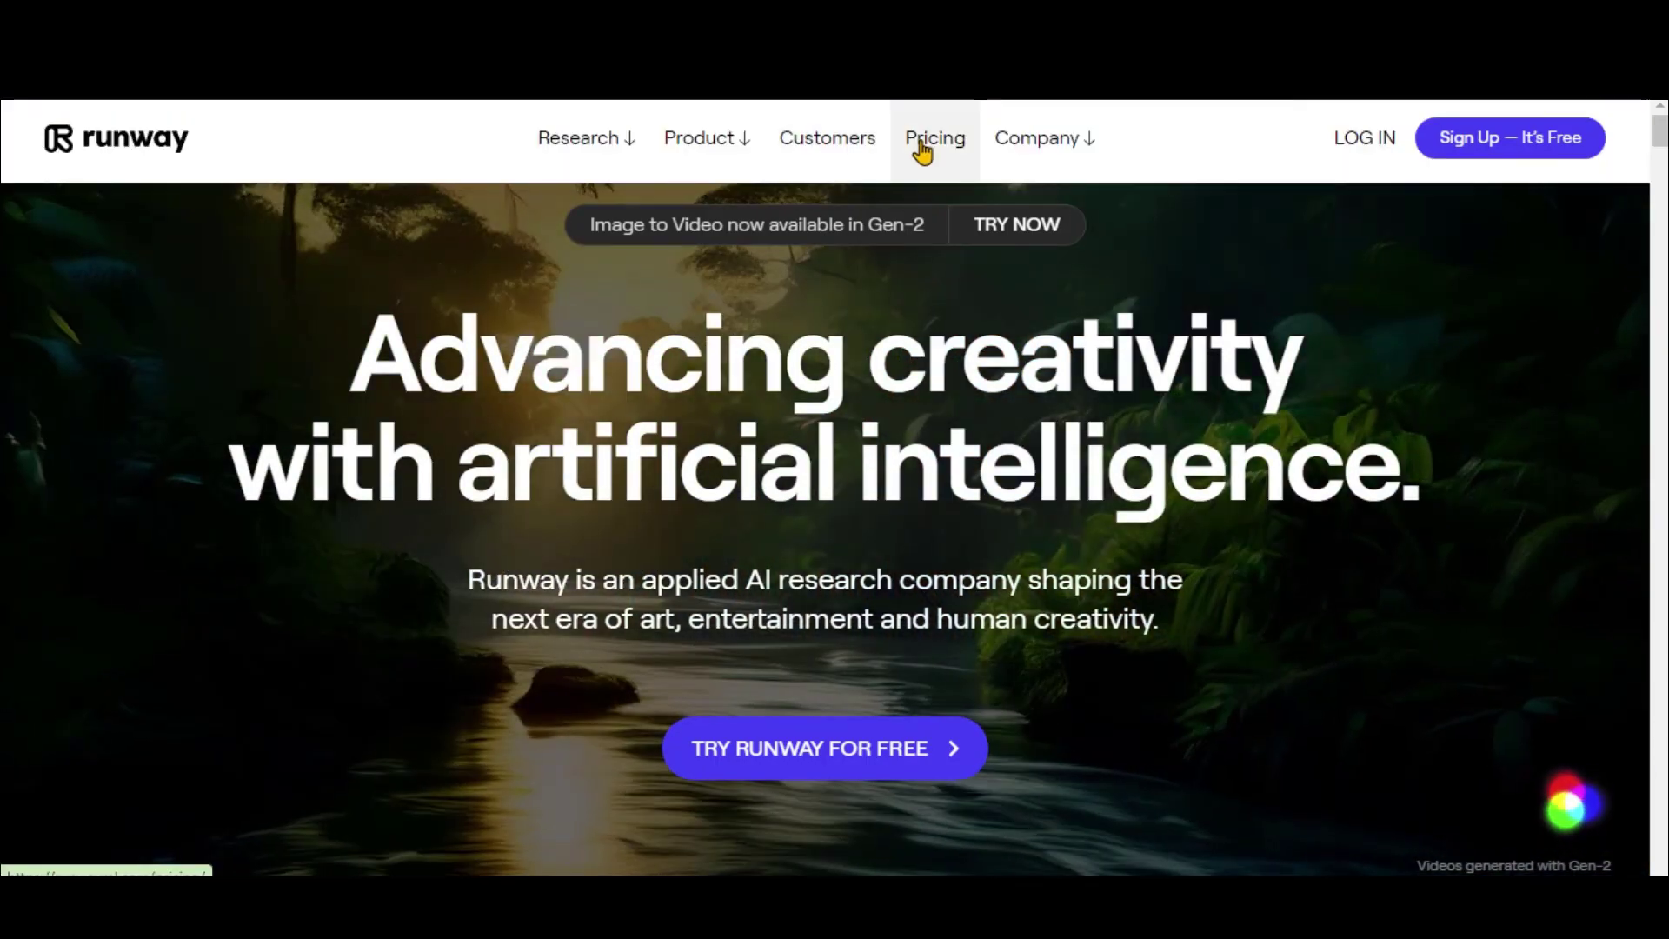
Review Runway's monthly plan prices, then log in to the account
left_click(922, 149)
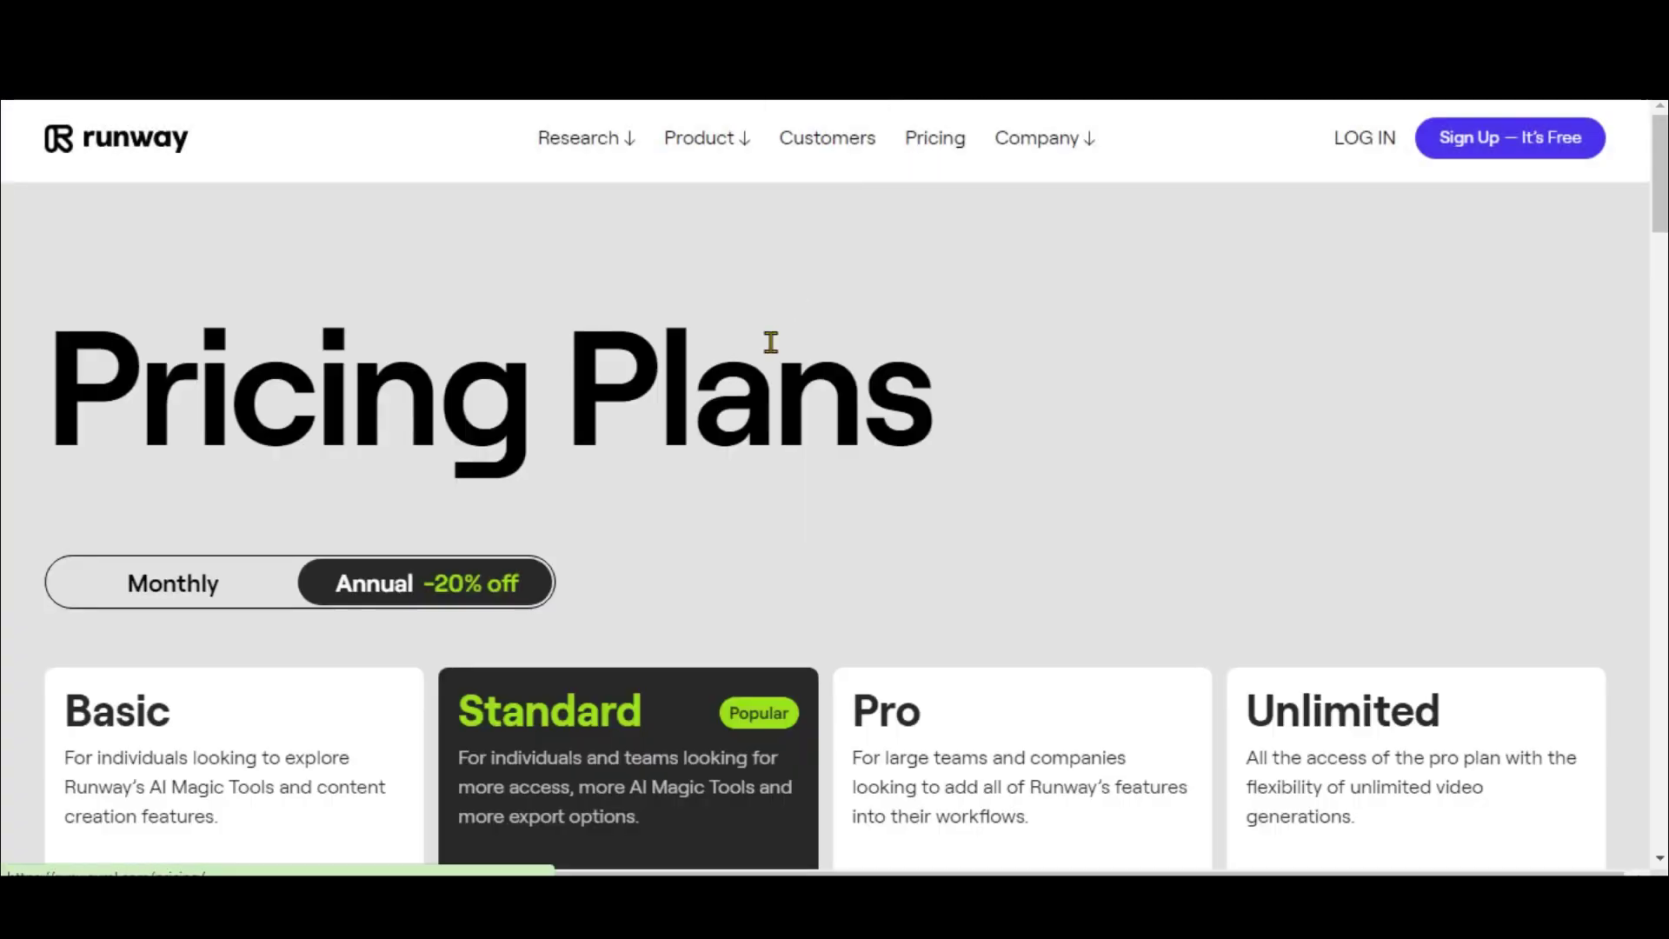
left_click(223, 583)
scroll(12, 517, "down", 4)
scroll(8, 519, "down", 1)
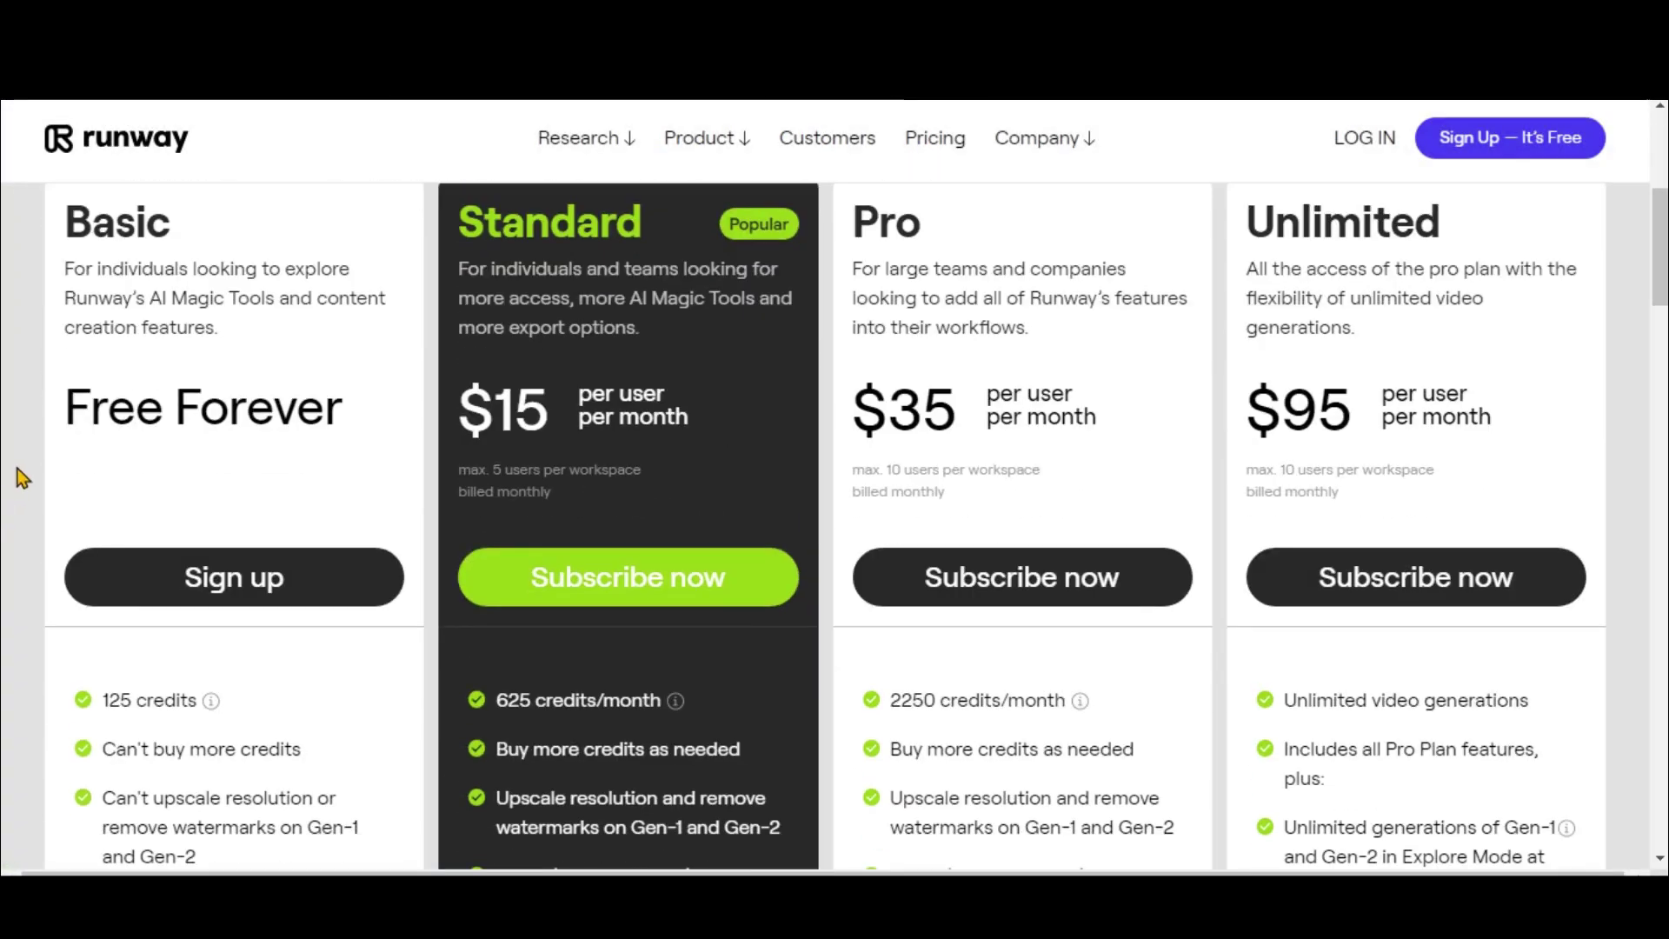
left_click_drag(73, 406, 346, 417)
scroll(241, 644, "down", 3)
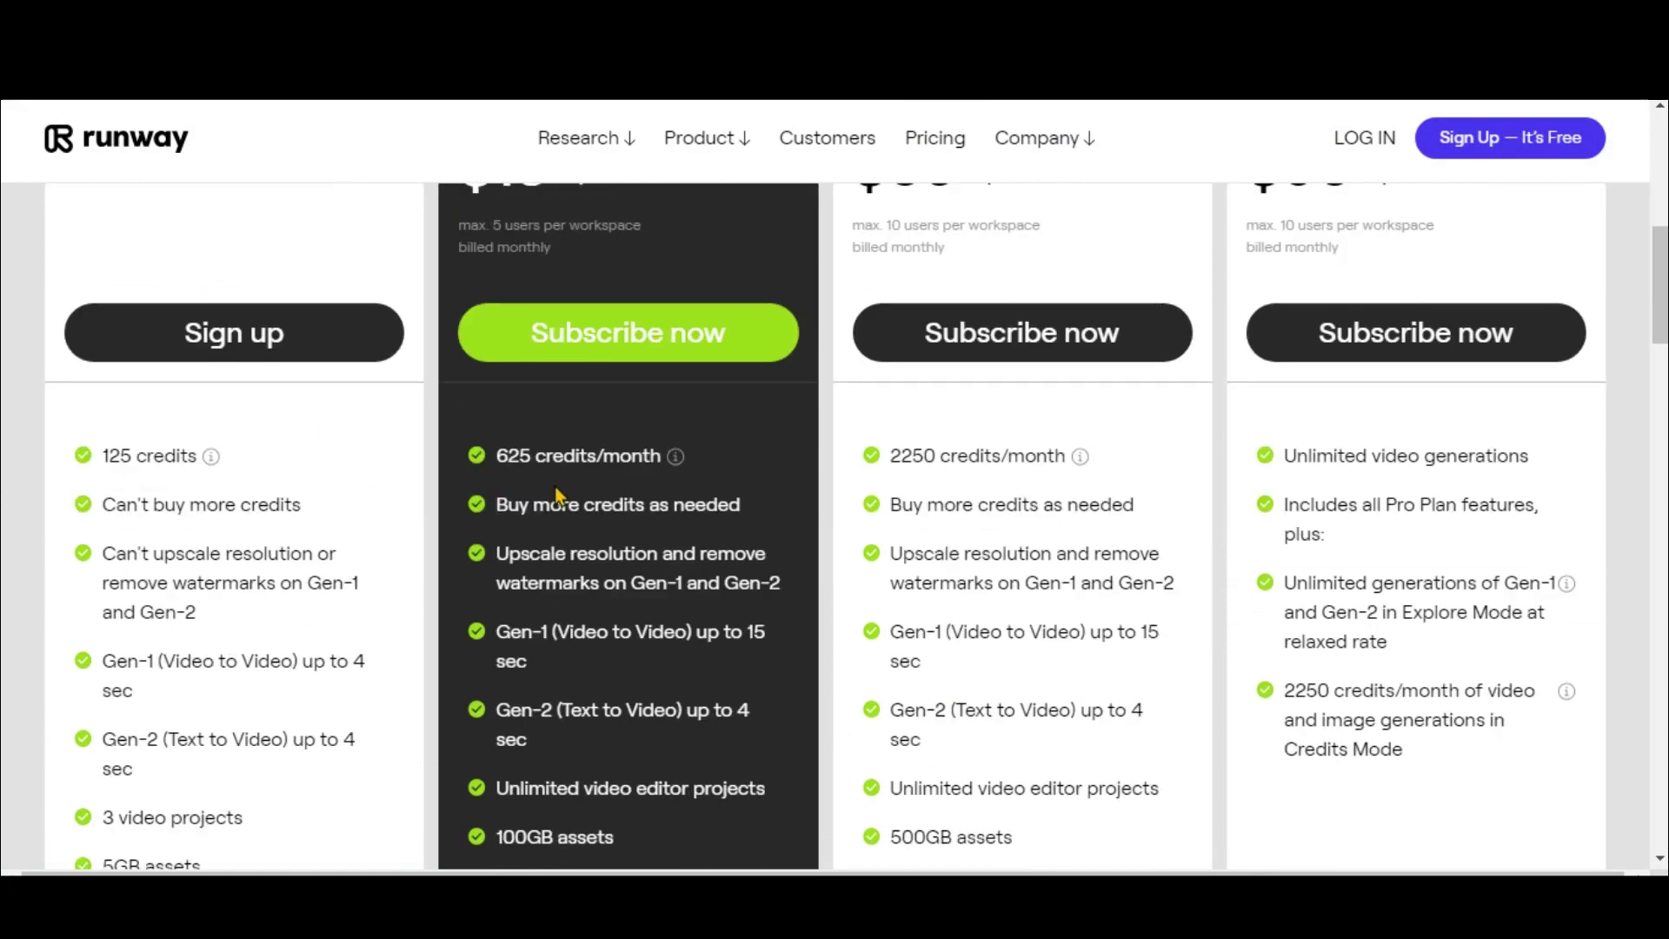
scroll(556, 495, "up", 4)
scroll(521, 513, "down", 5)
scroll(507, 521, "down", 1)
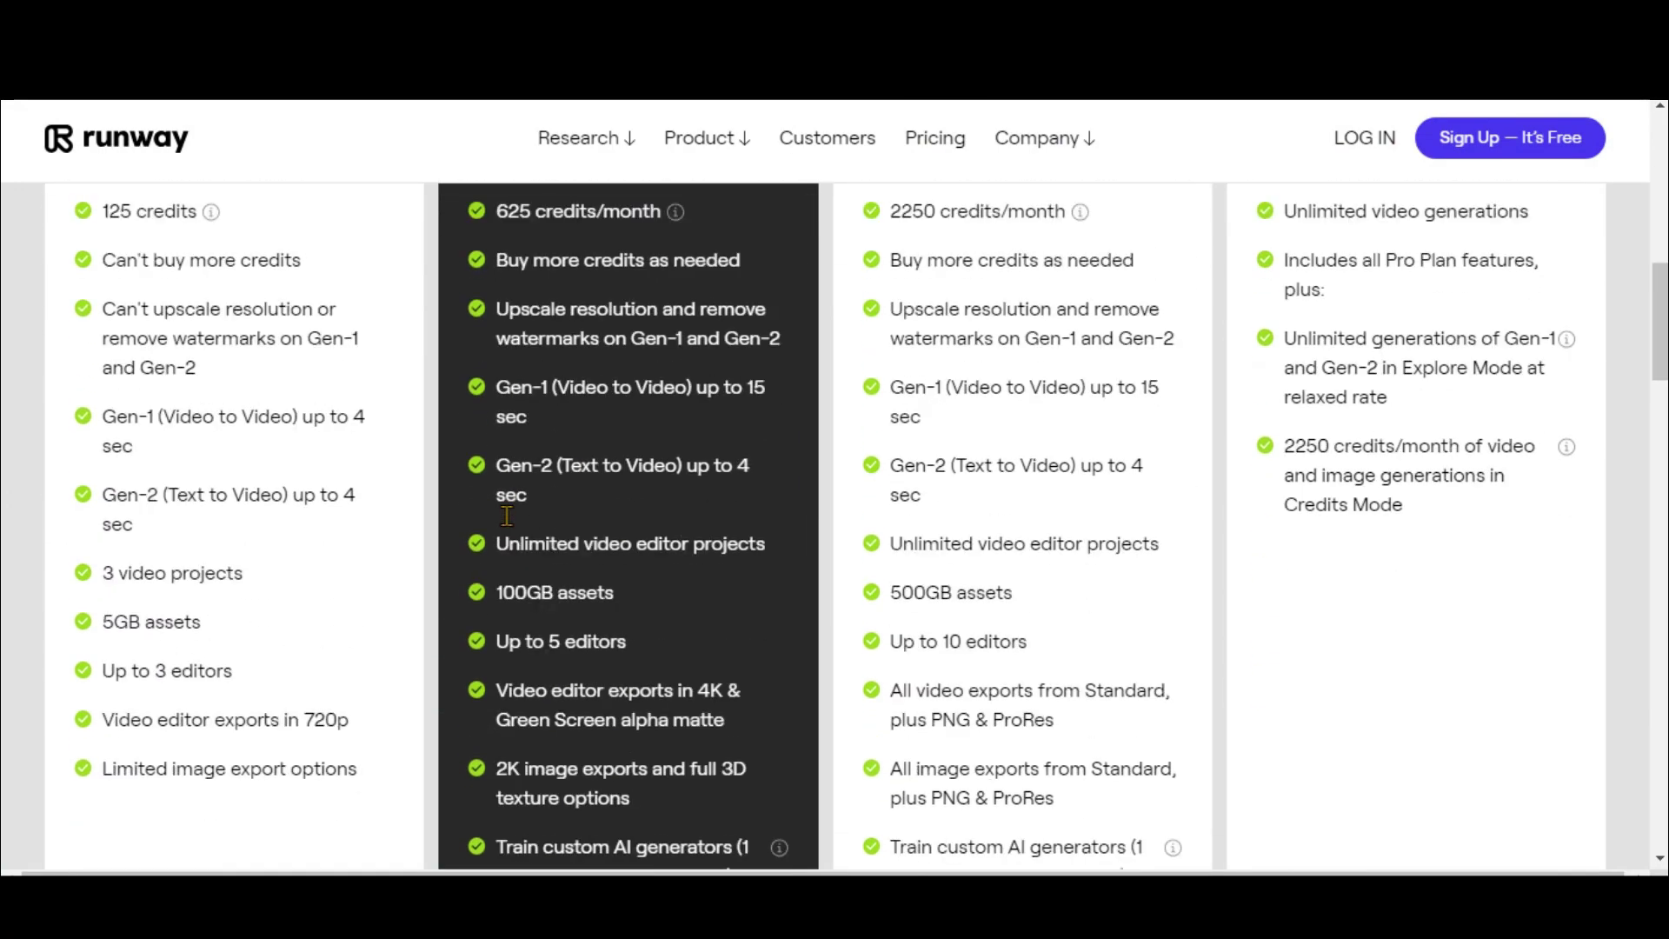
scroll(507, 516, "down", 5)
scroll(507, 516, "up", 8)
scroll(507, 516, "up", 5)
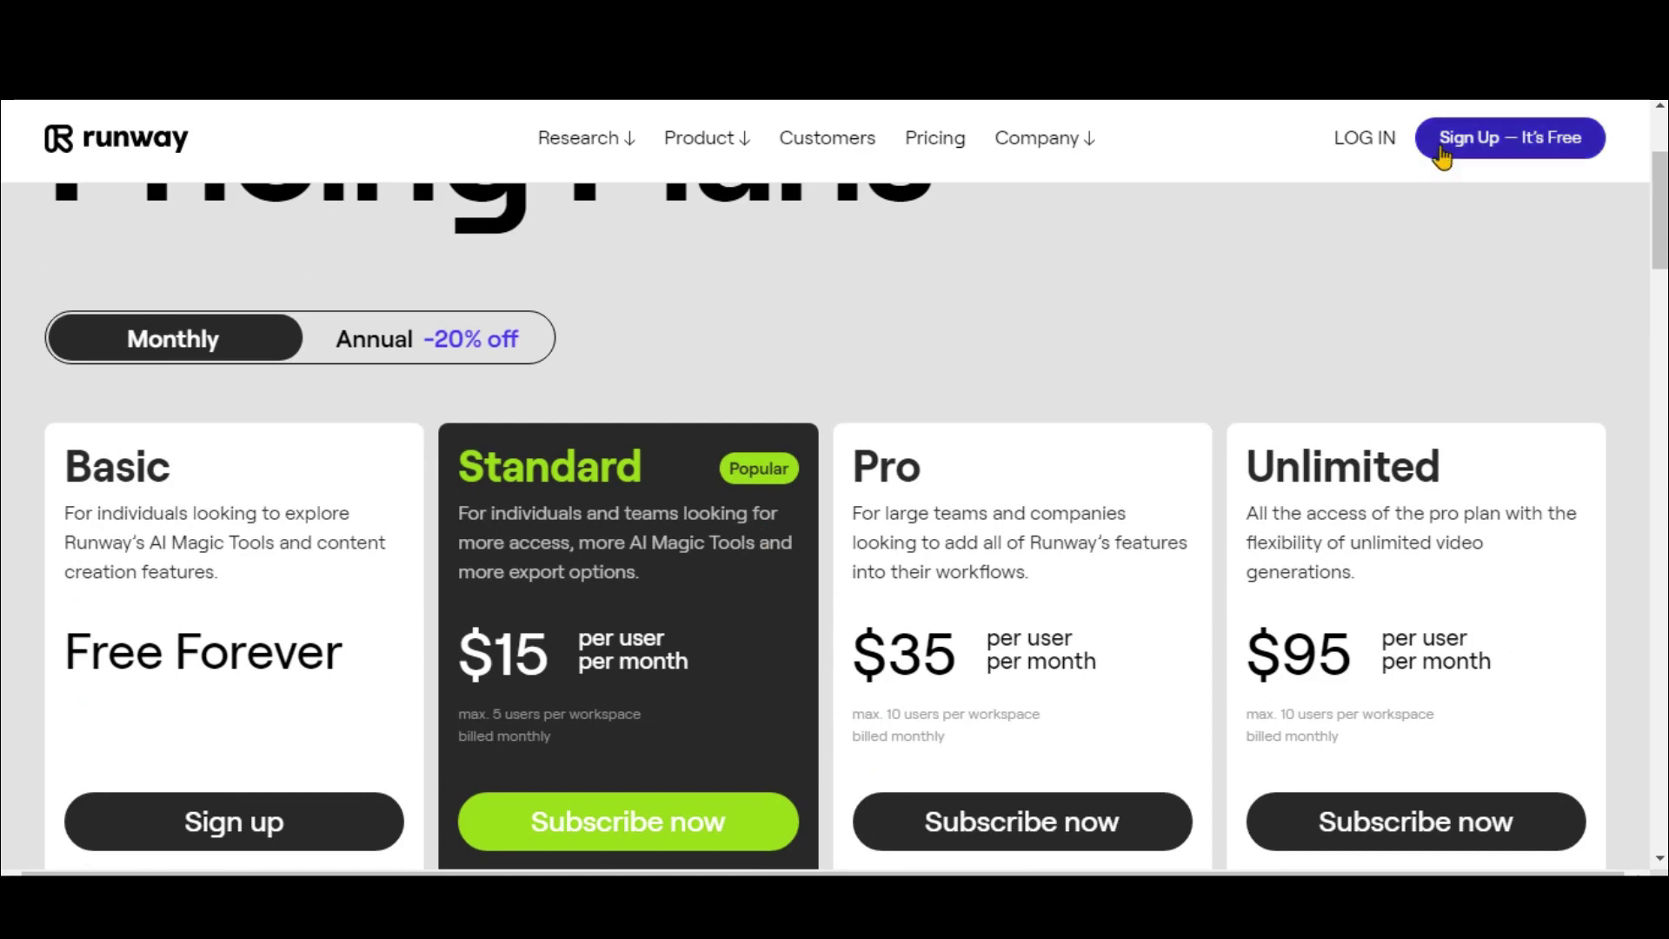
left_click(1363, 148)
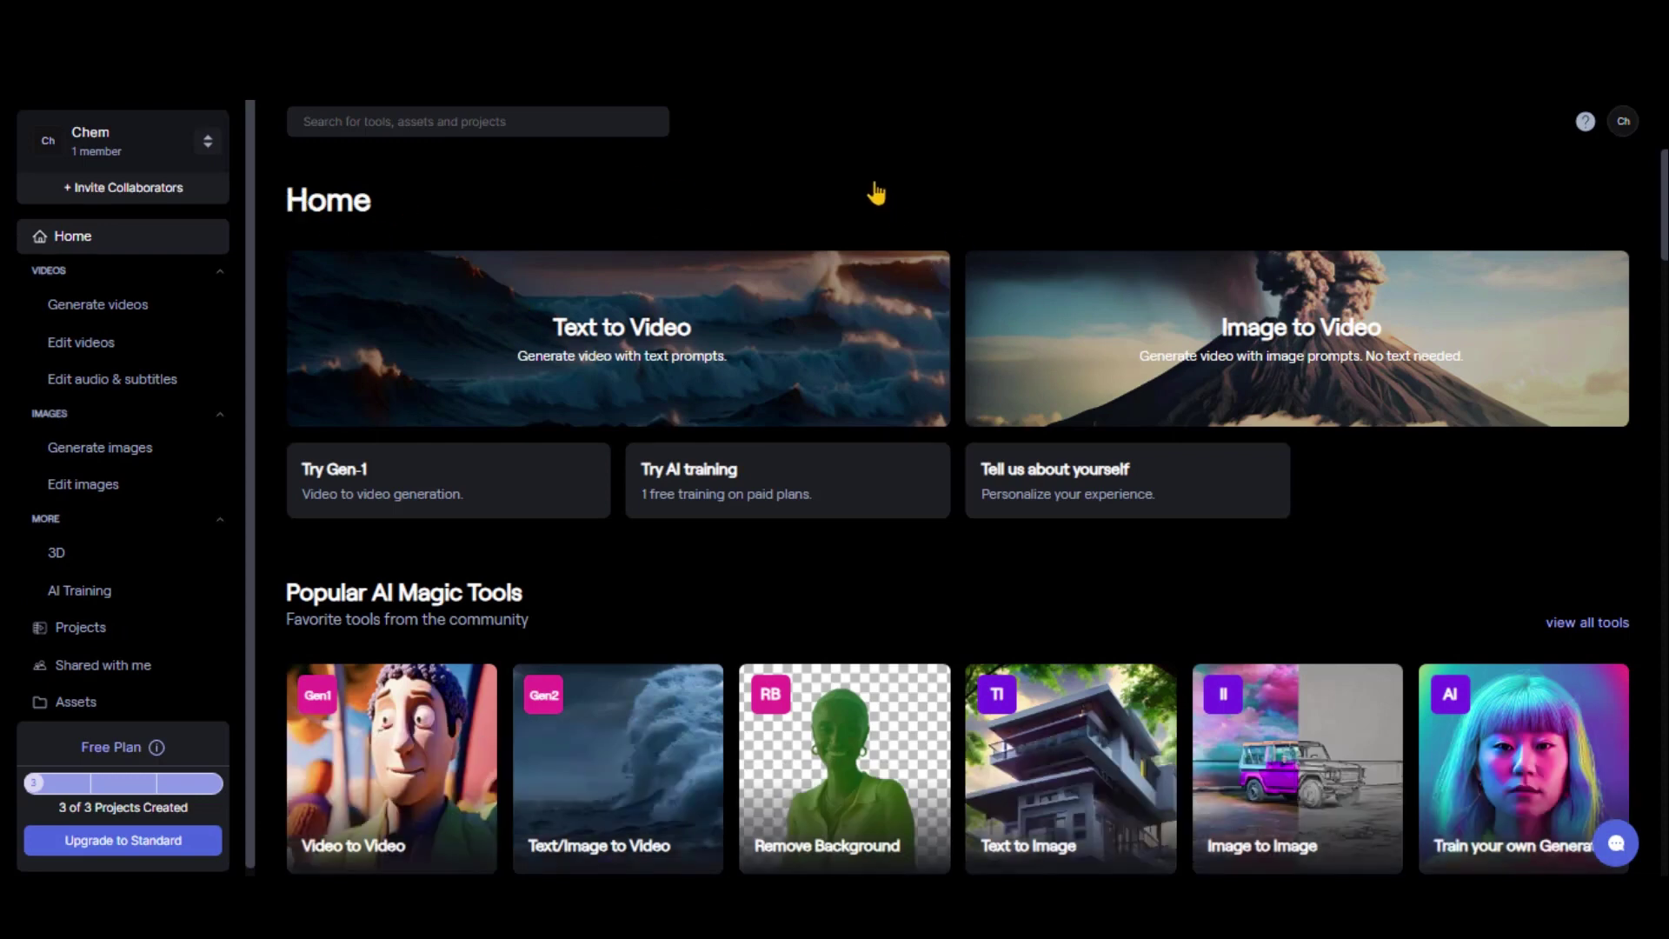
Zoom in the Runway Home page and scroll through its tools and Tutorials
scroll(1358, 598, "down", 3)
key("ctrl+plus")
key("ctrl+plus")
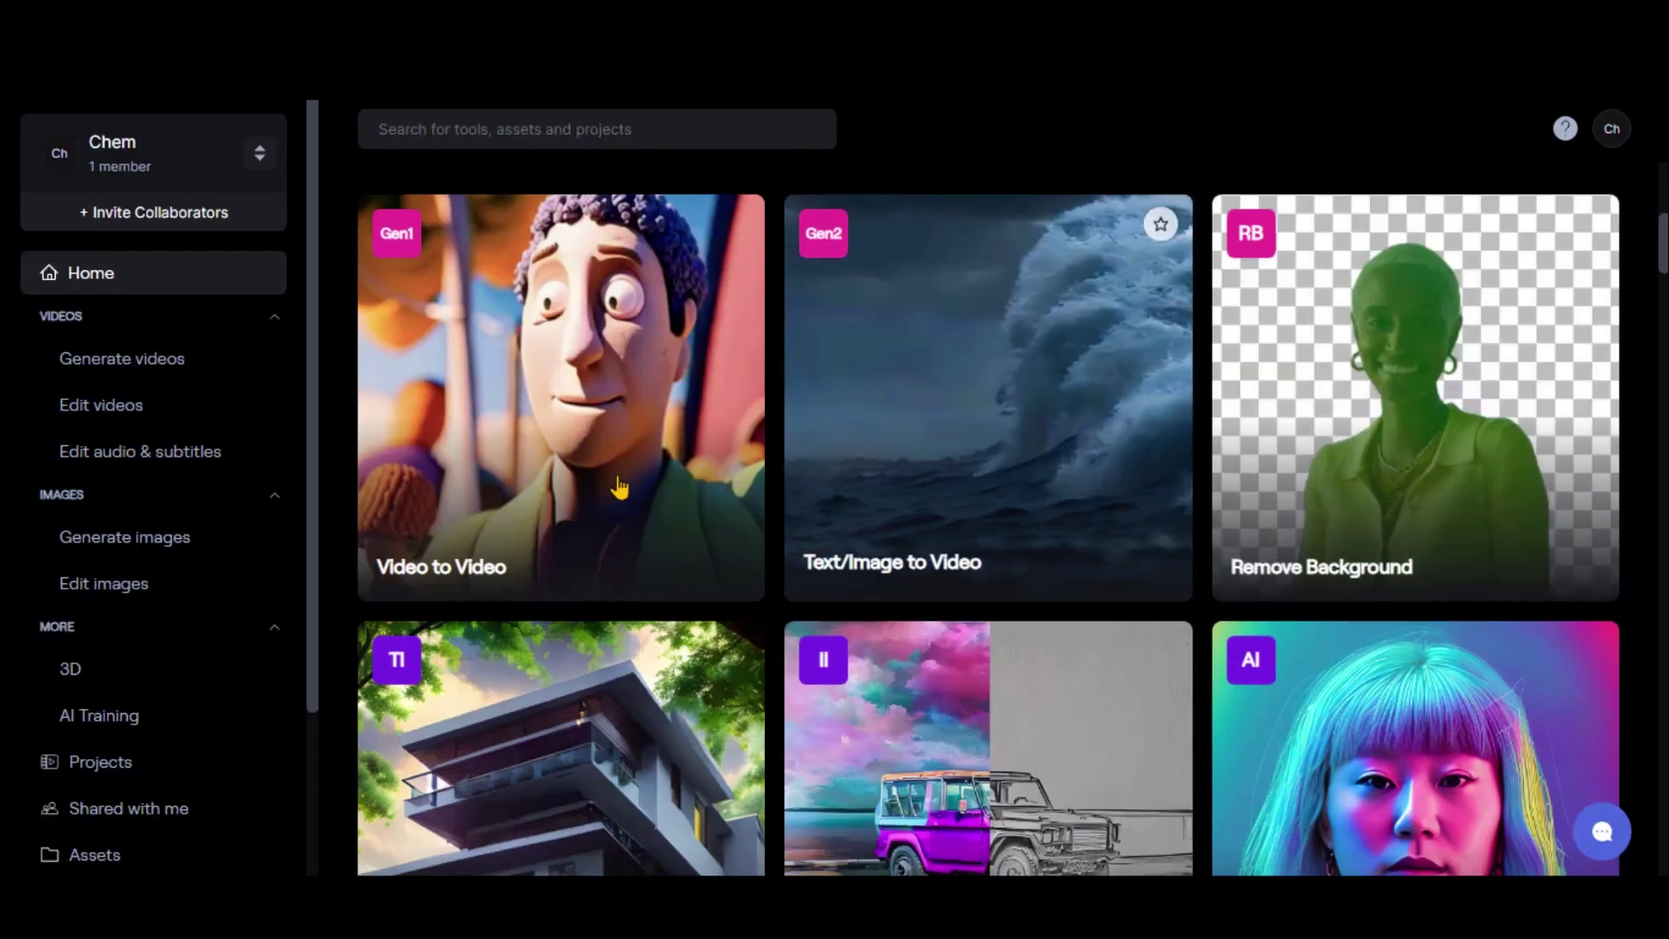
scroll(1369, 489, "down", 5)
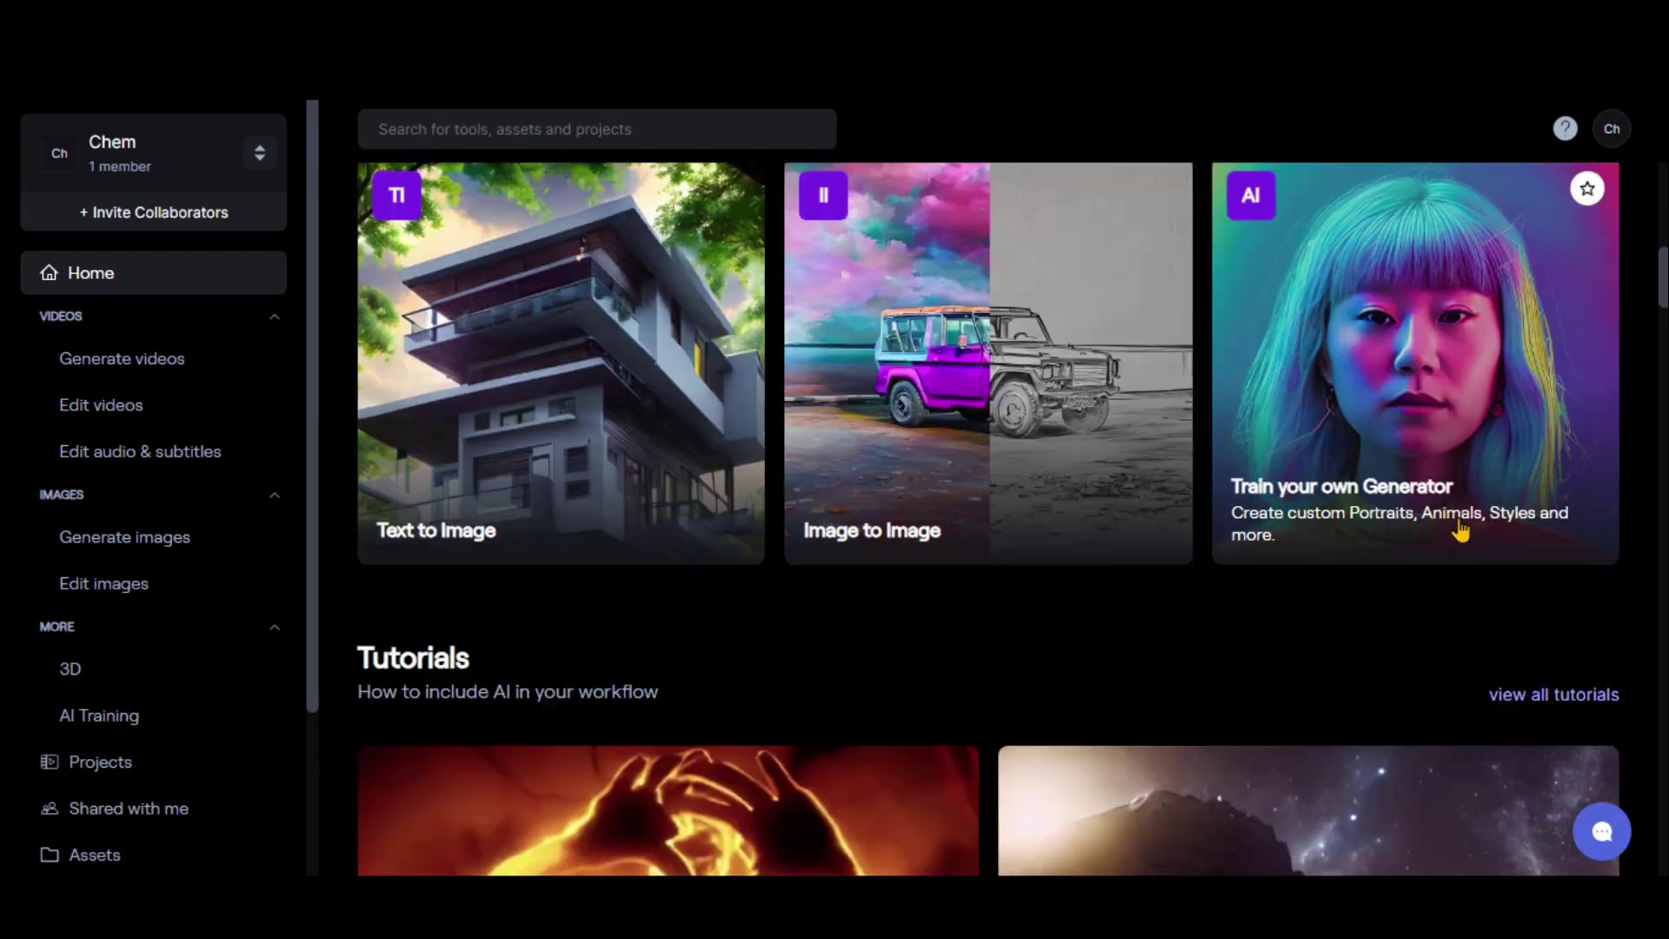
scroll(1461, 530, "down", 5)
scroll(1390, 556, "down", 4)
scroll(1304, 578, "down", 3)
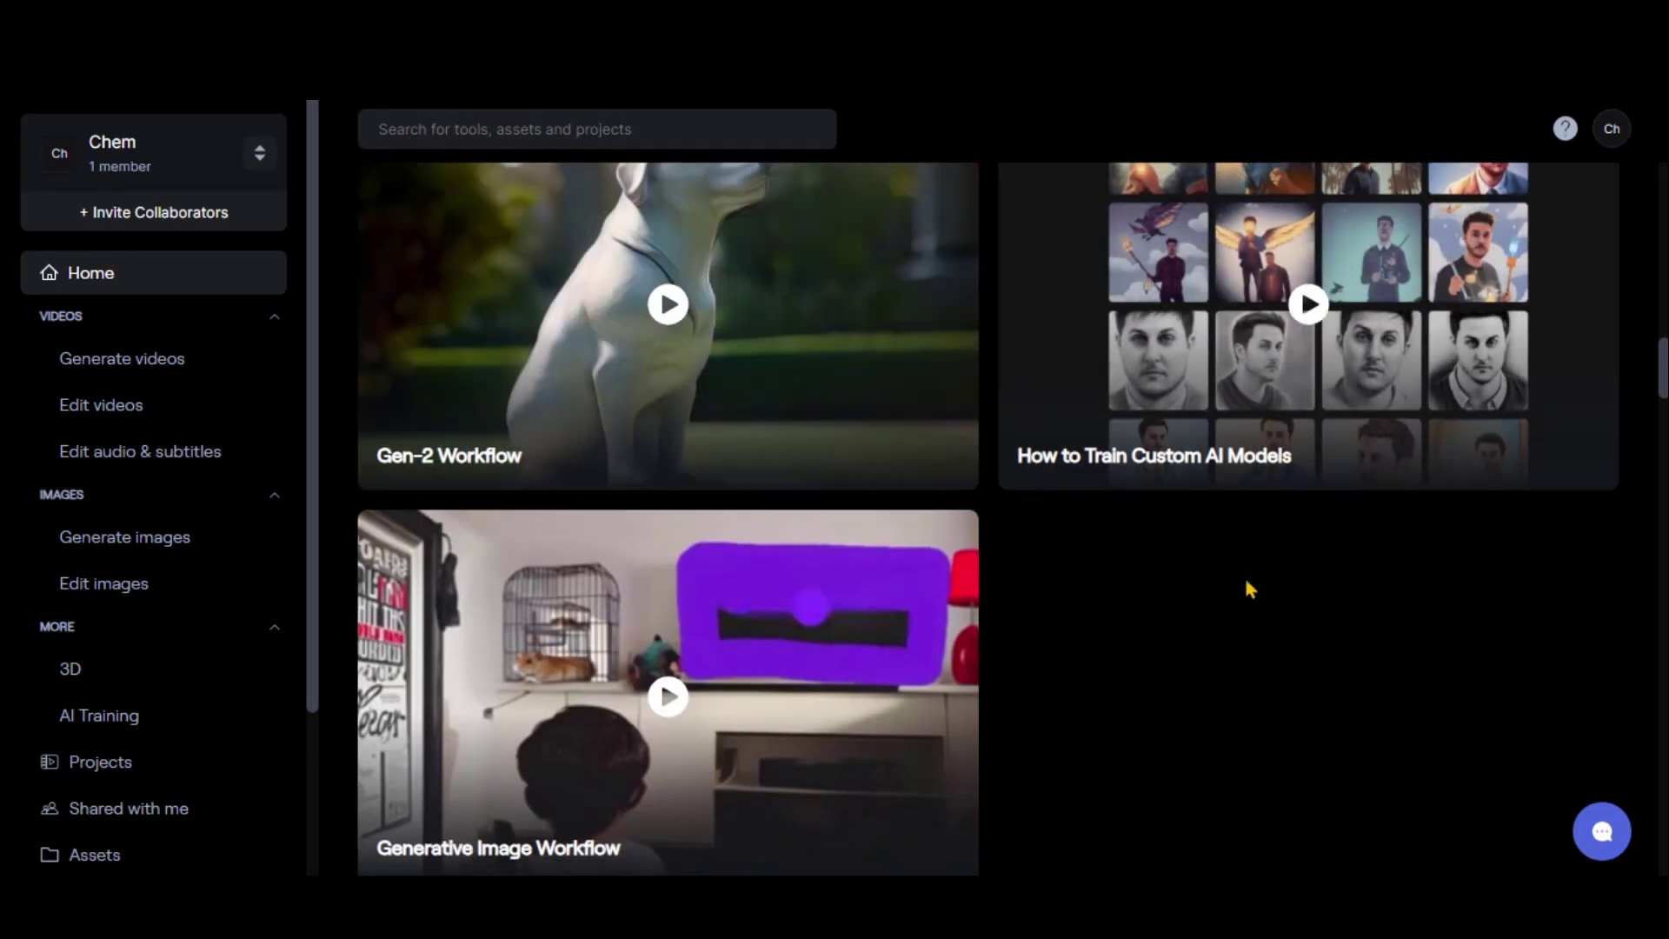
scroll(1161, 667, "down", 3)
scroll(1160, 670, "up", 10)
scroll(1160, 670, "up", 6)
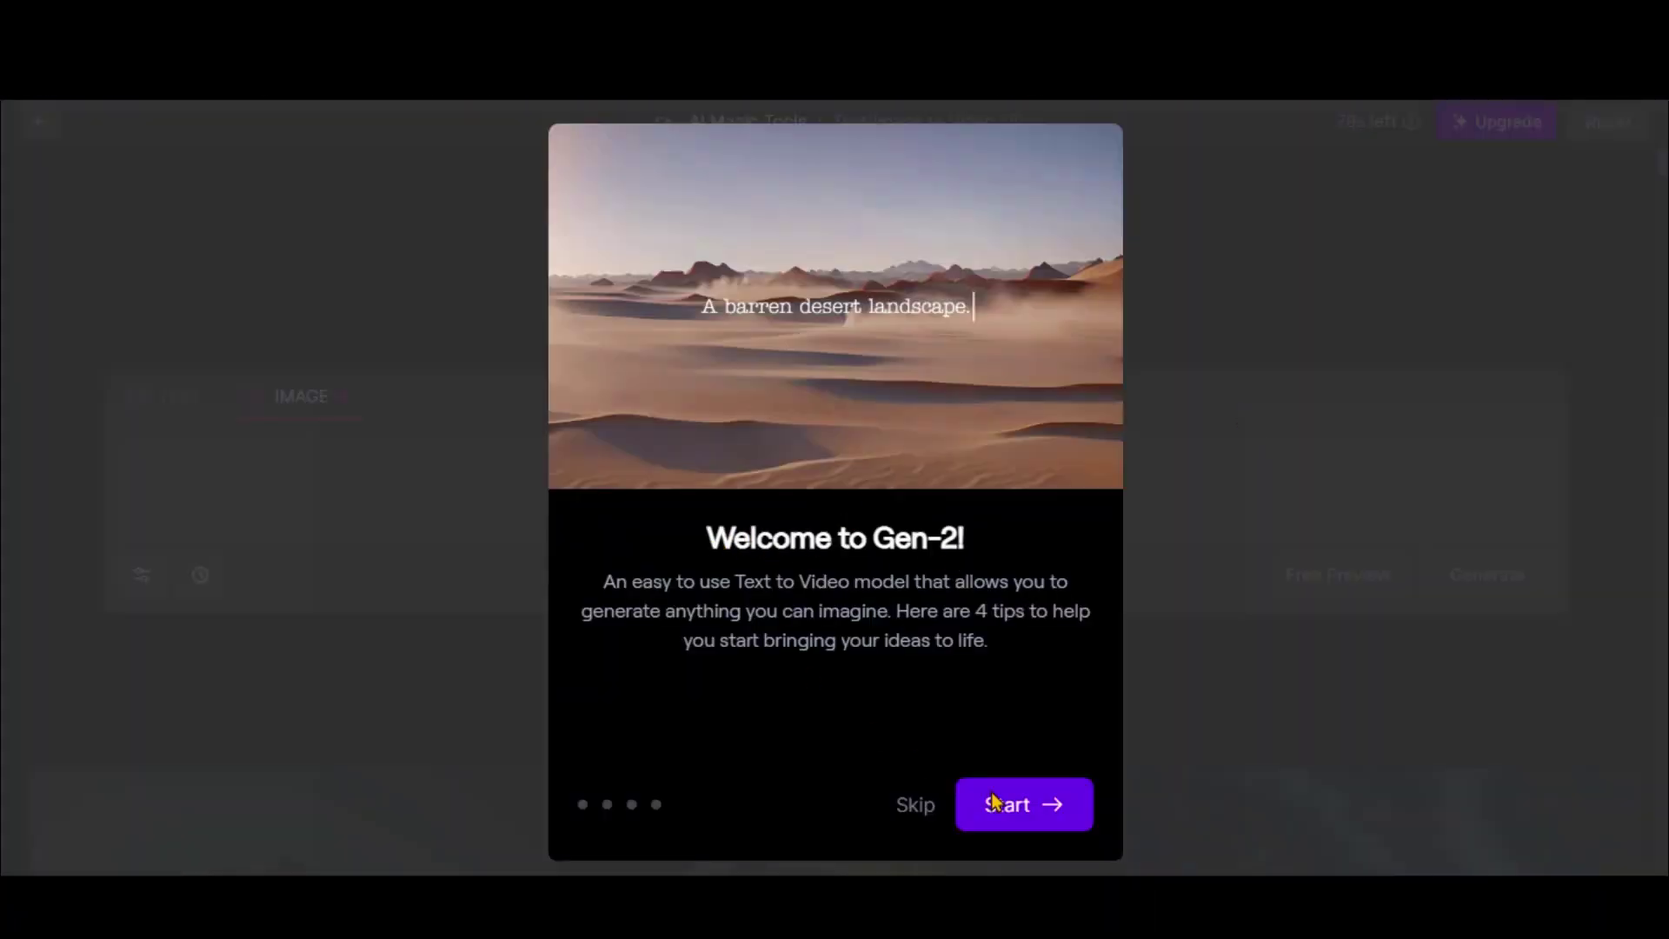
Click through the Gen-2 welcome tips to reach the Text/Image to Video workspace
left_click(1016, 809)
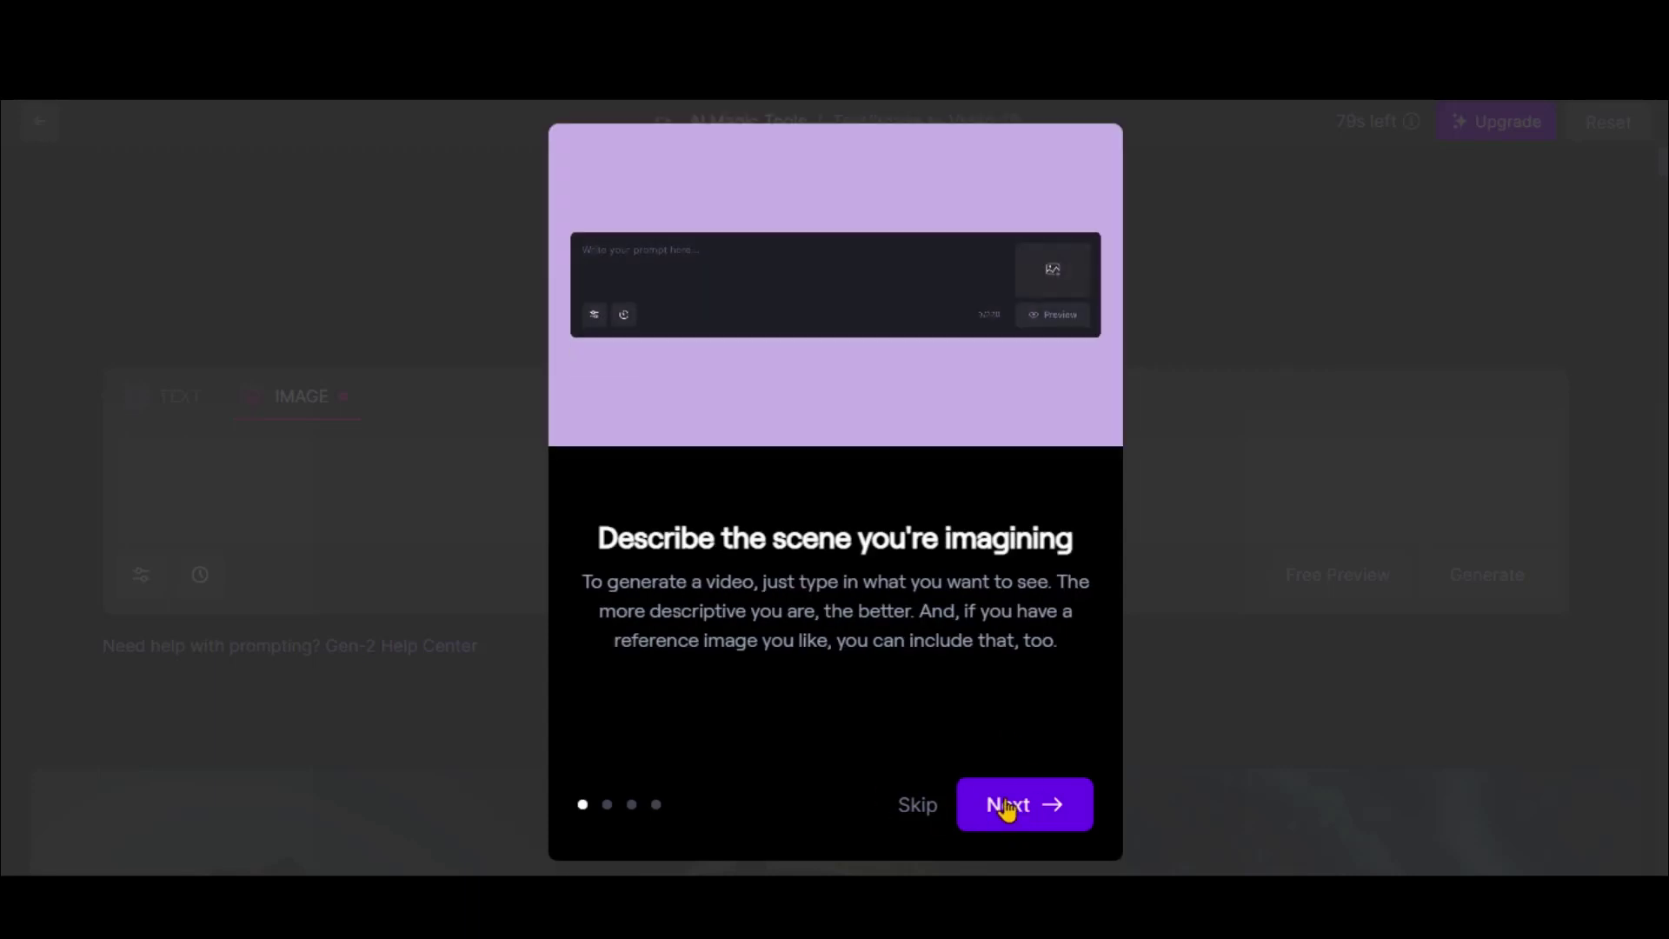
left_click(1004, 805)
left_click(1028, 804)
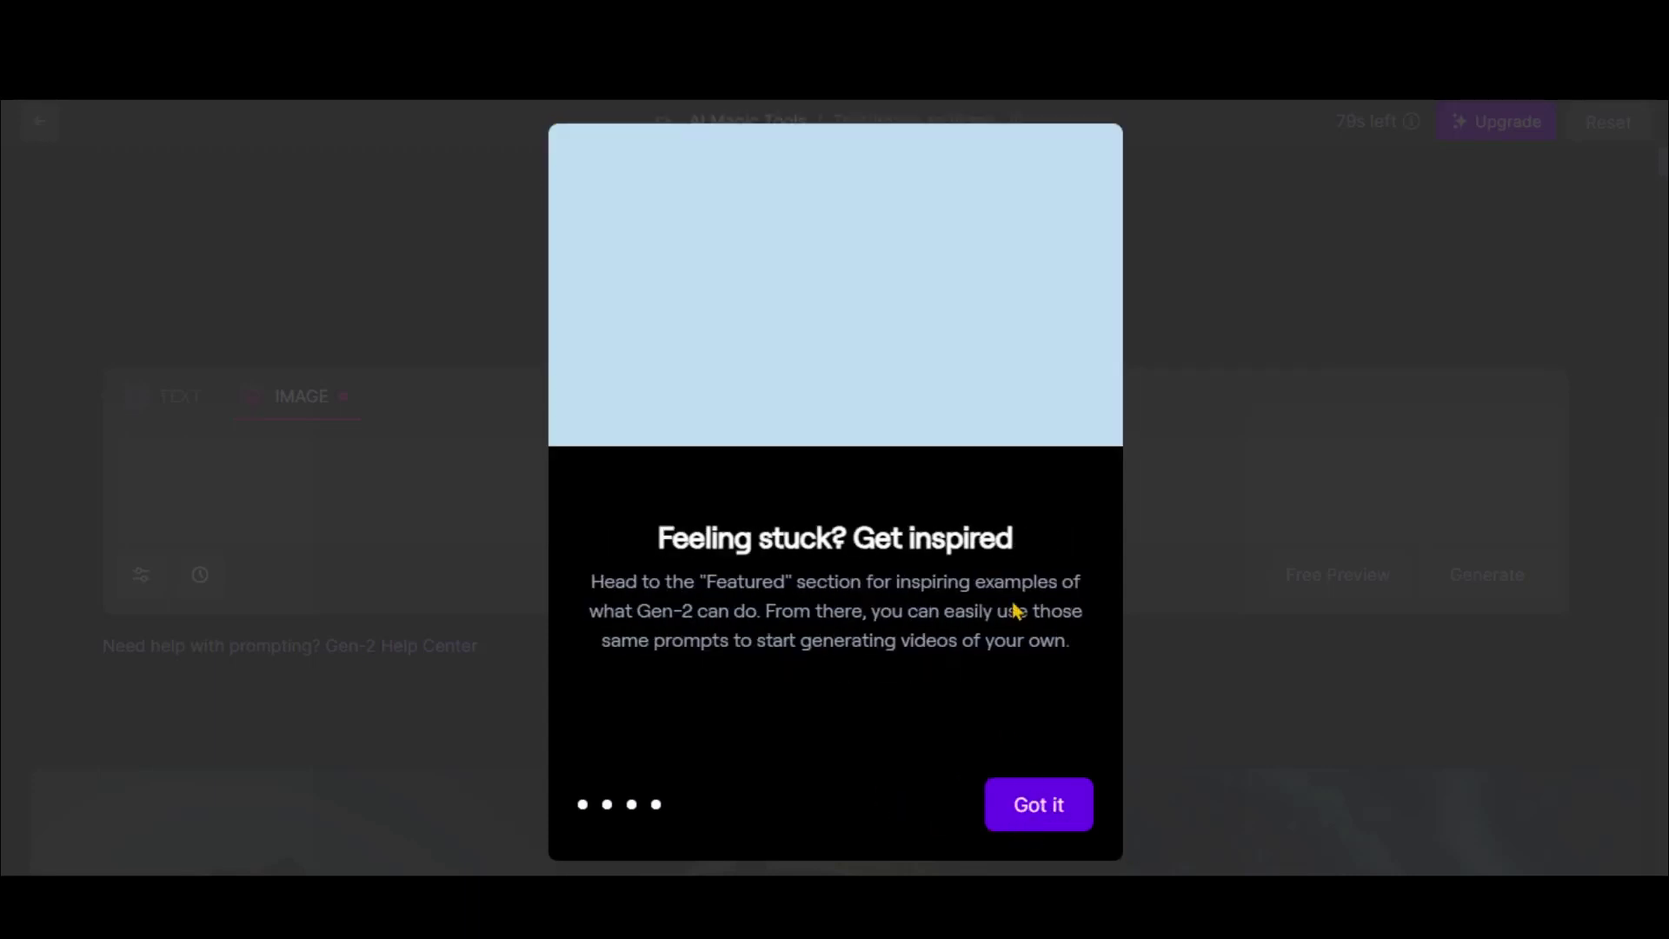
left_click(1000, 807)
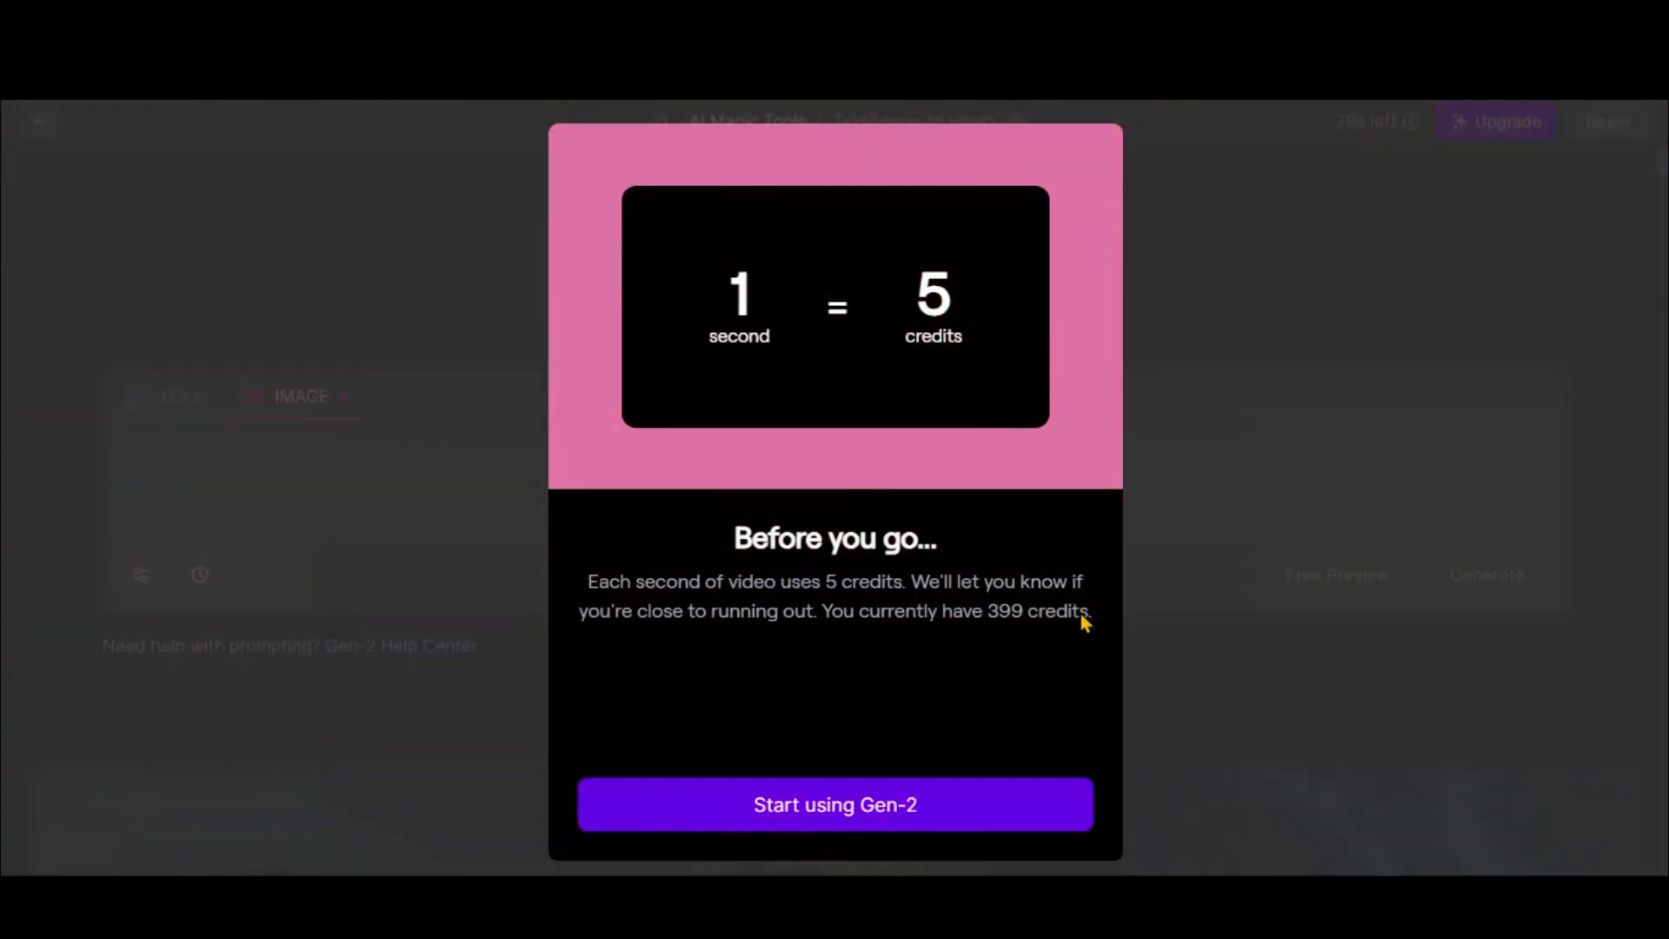
left_click(879, 828)
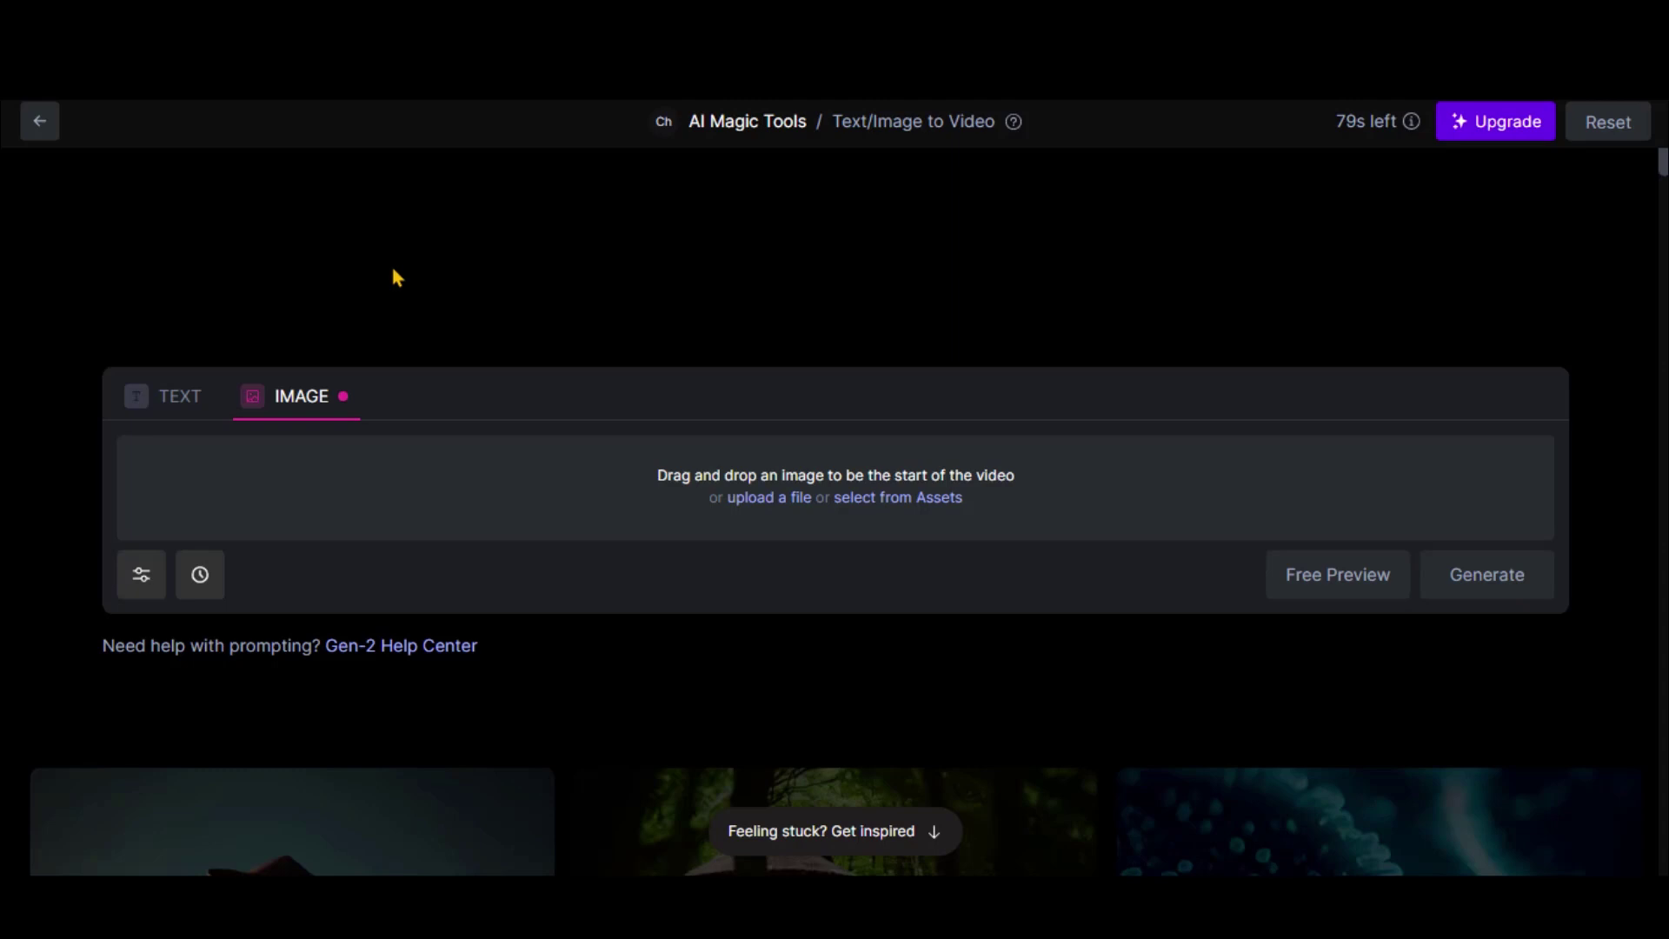
Generate a 4-second clip from the pasted futuristic laboratory text prompt
left_click(173, 398)
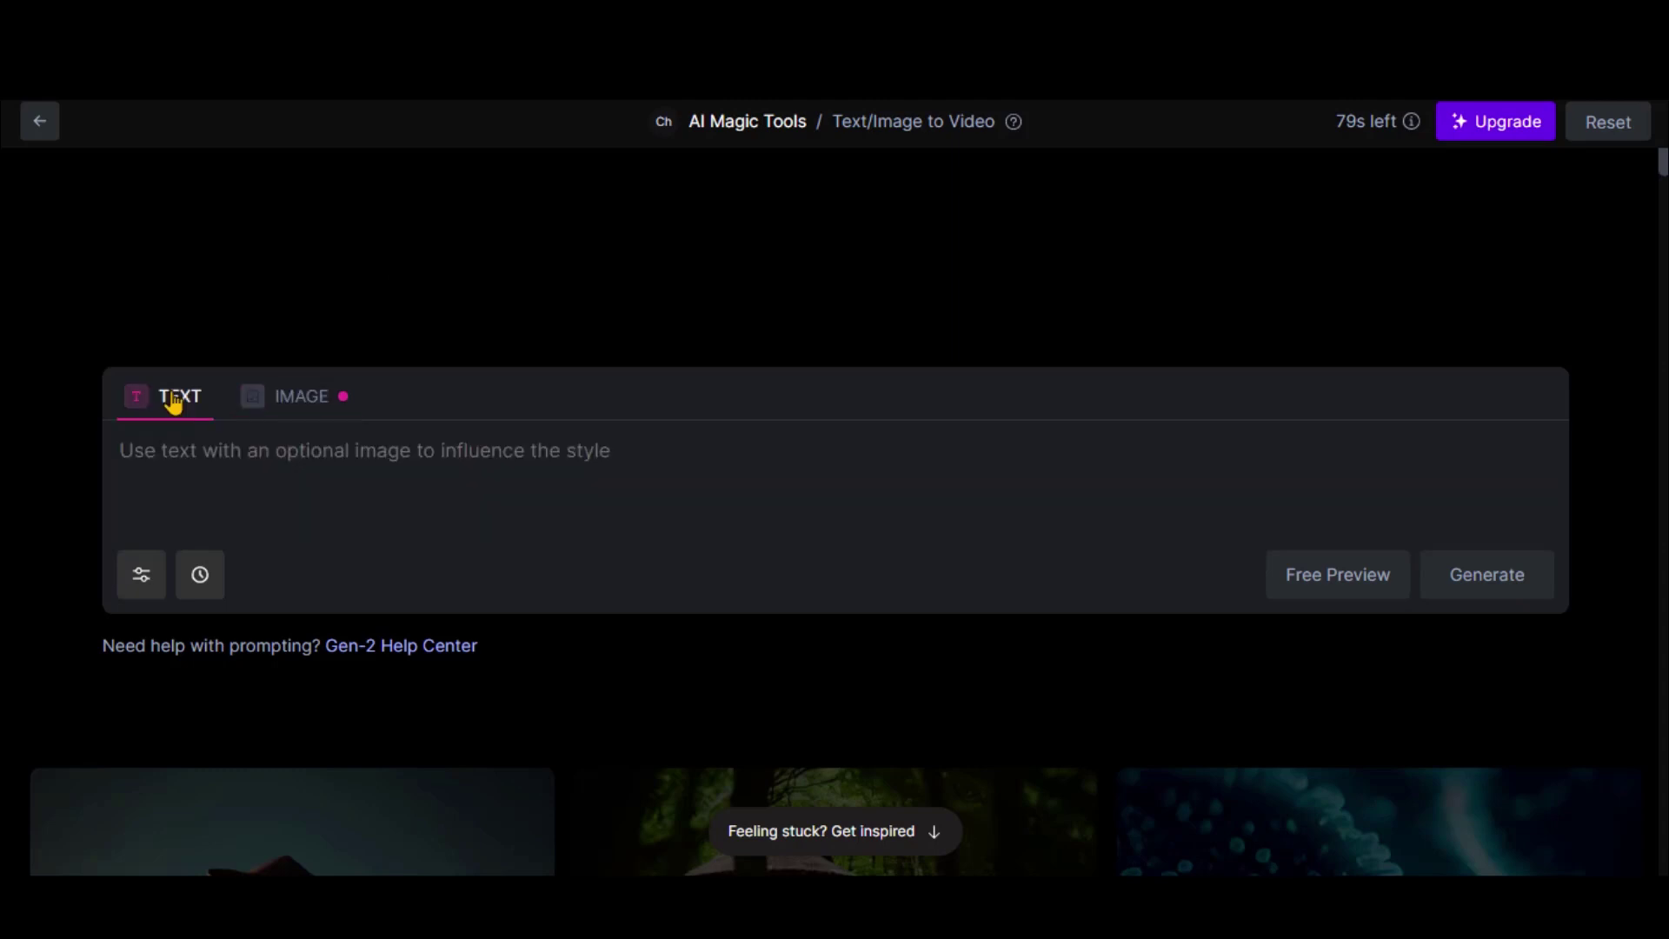
left_click(204, 458)
type("A futuristic laboratory, bustling with scientists and advanced technology.")
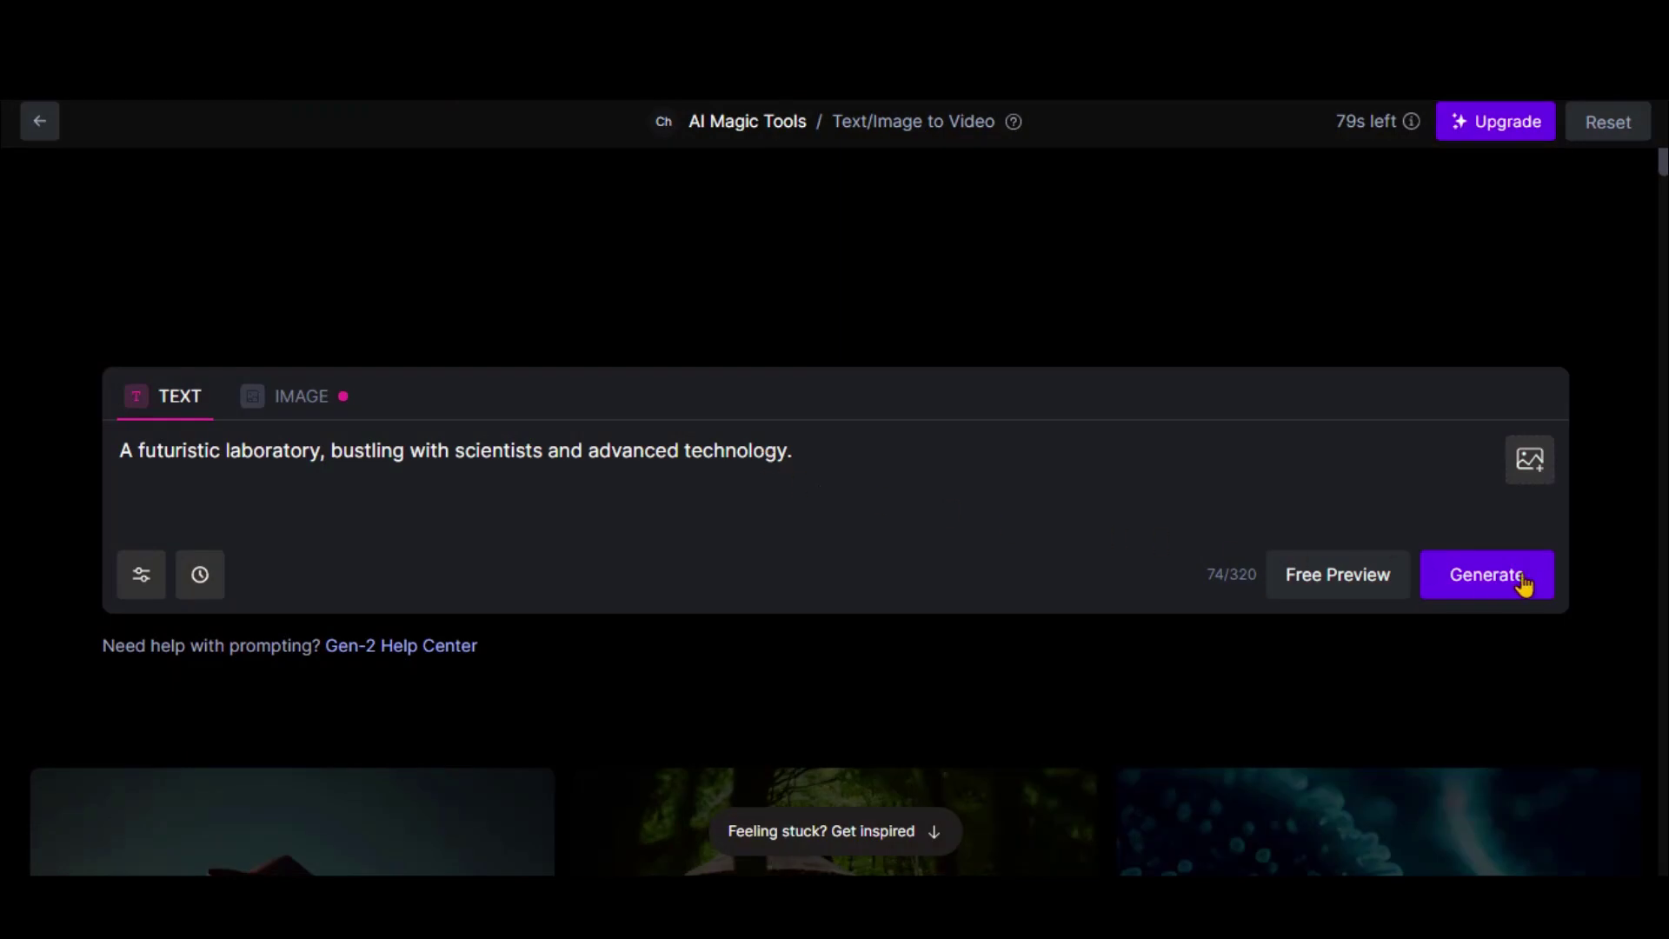
left_click(1495, 578)
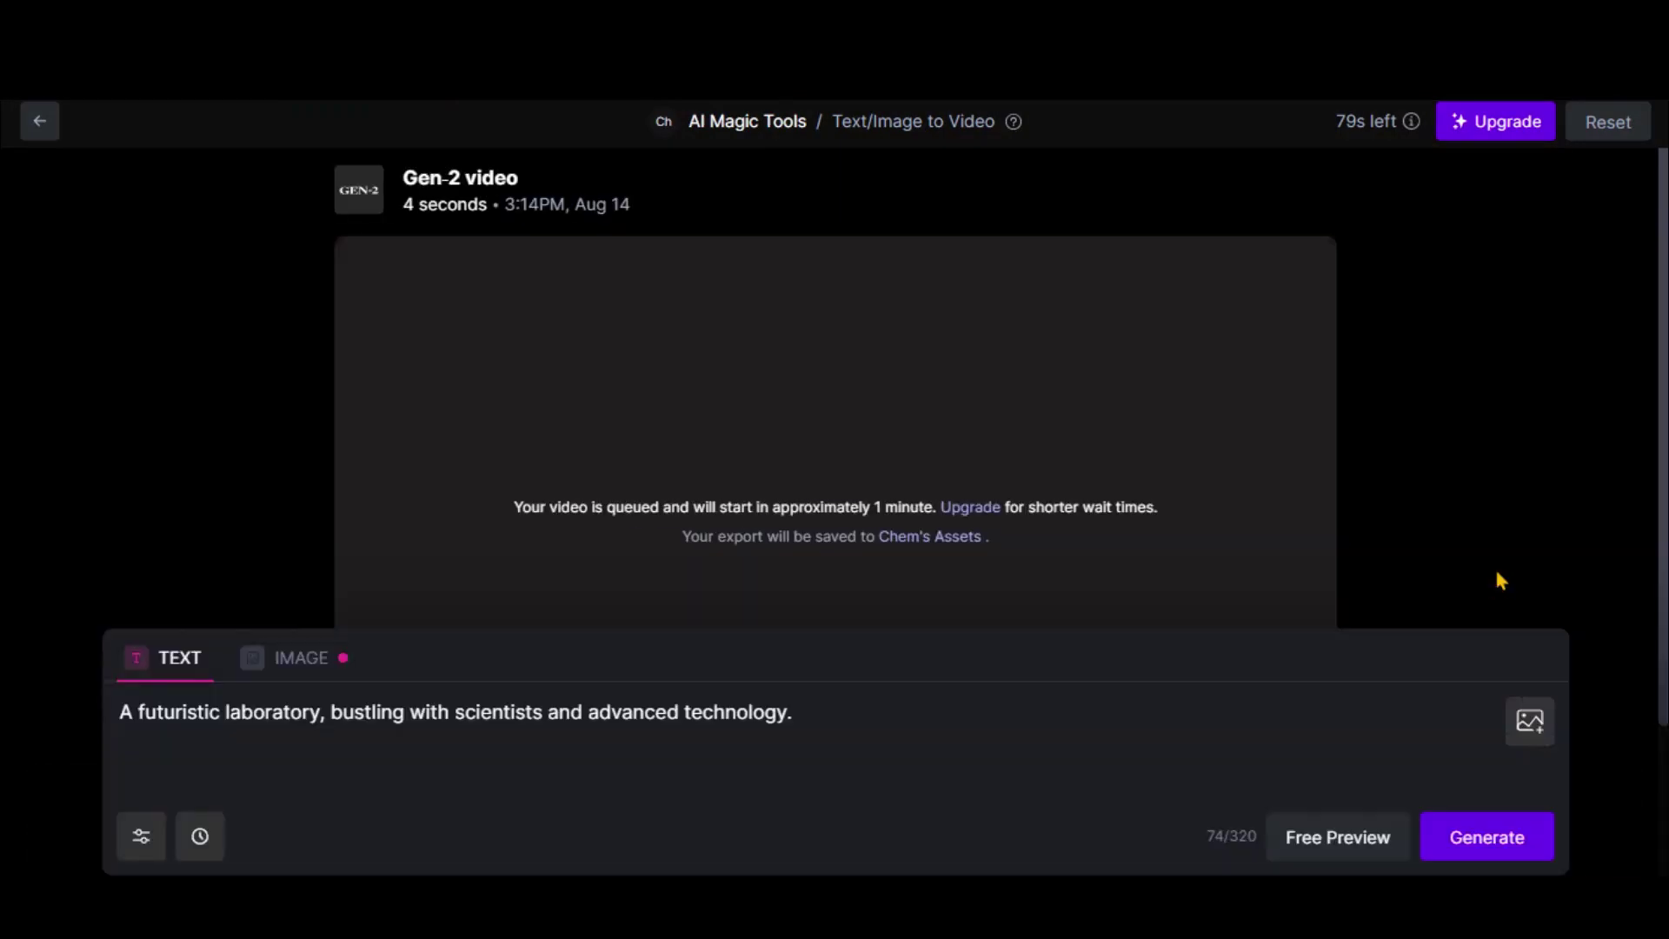
Play the generated laboratory clip and download it
scroll(858, 360, "down", 2)
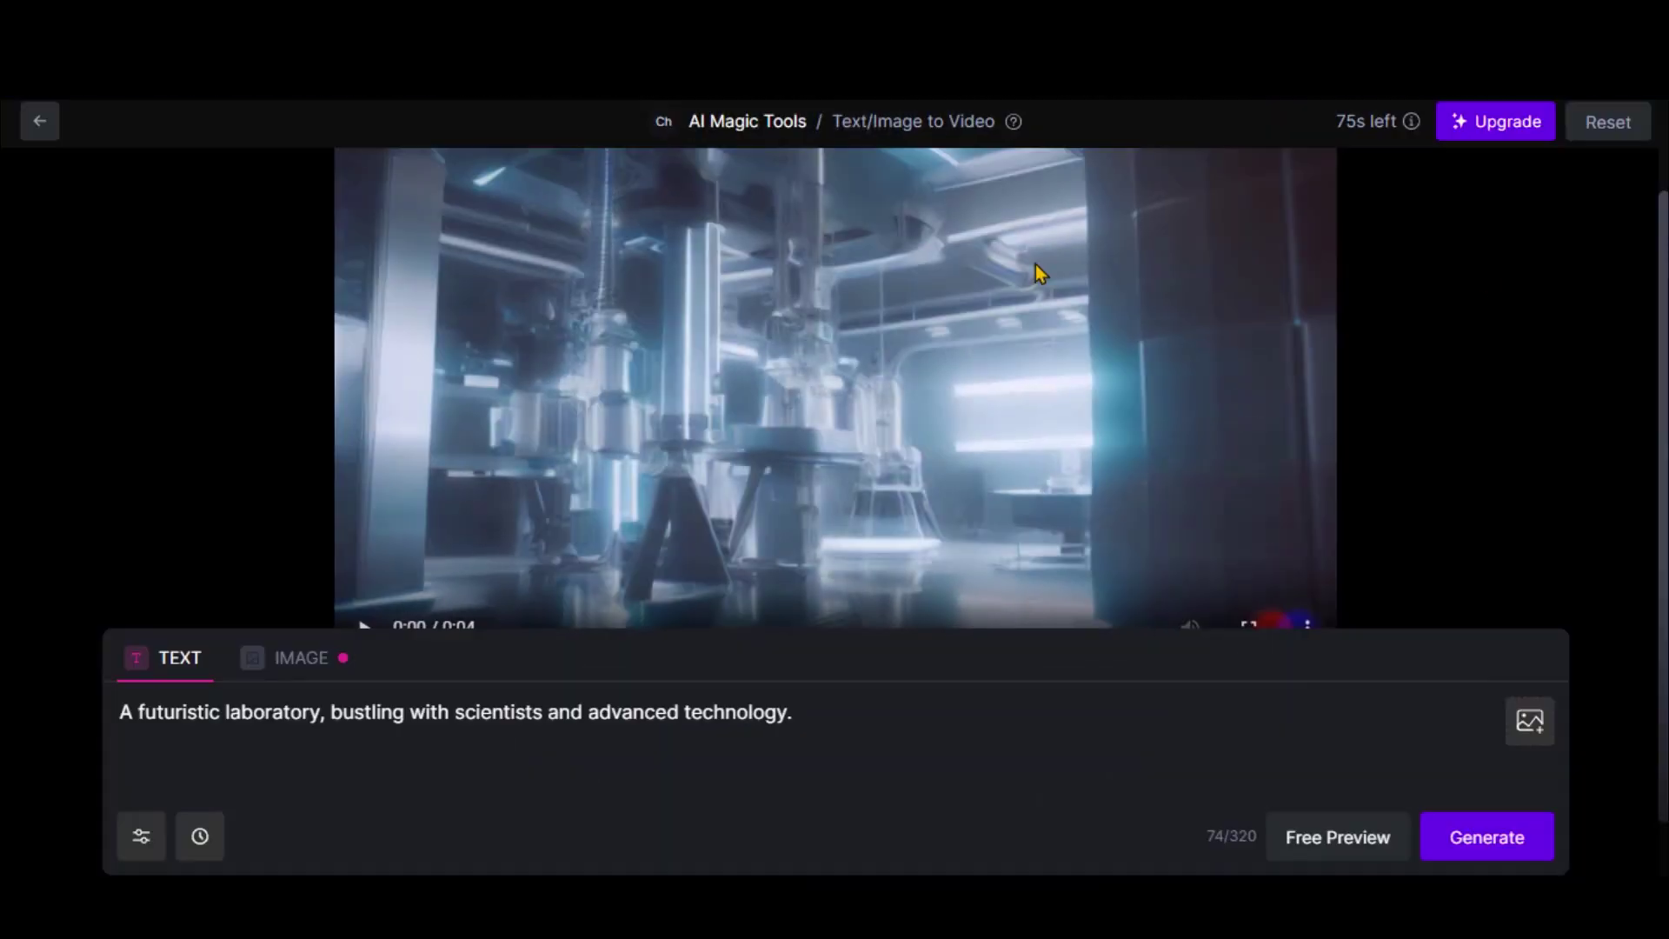
scroll(961, 512, "up", 2)
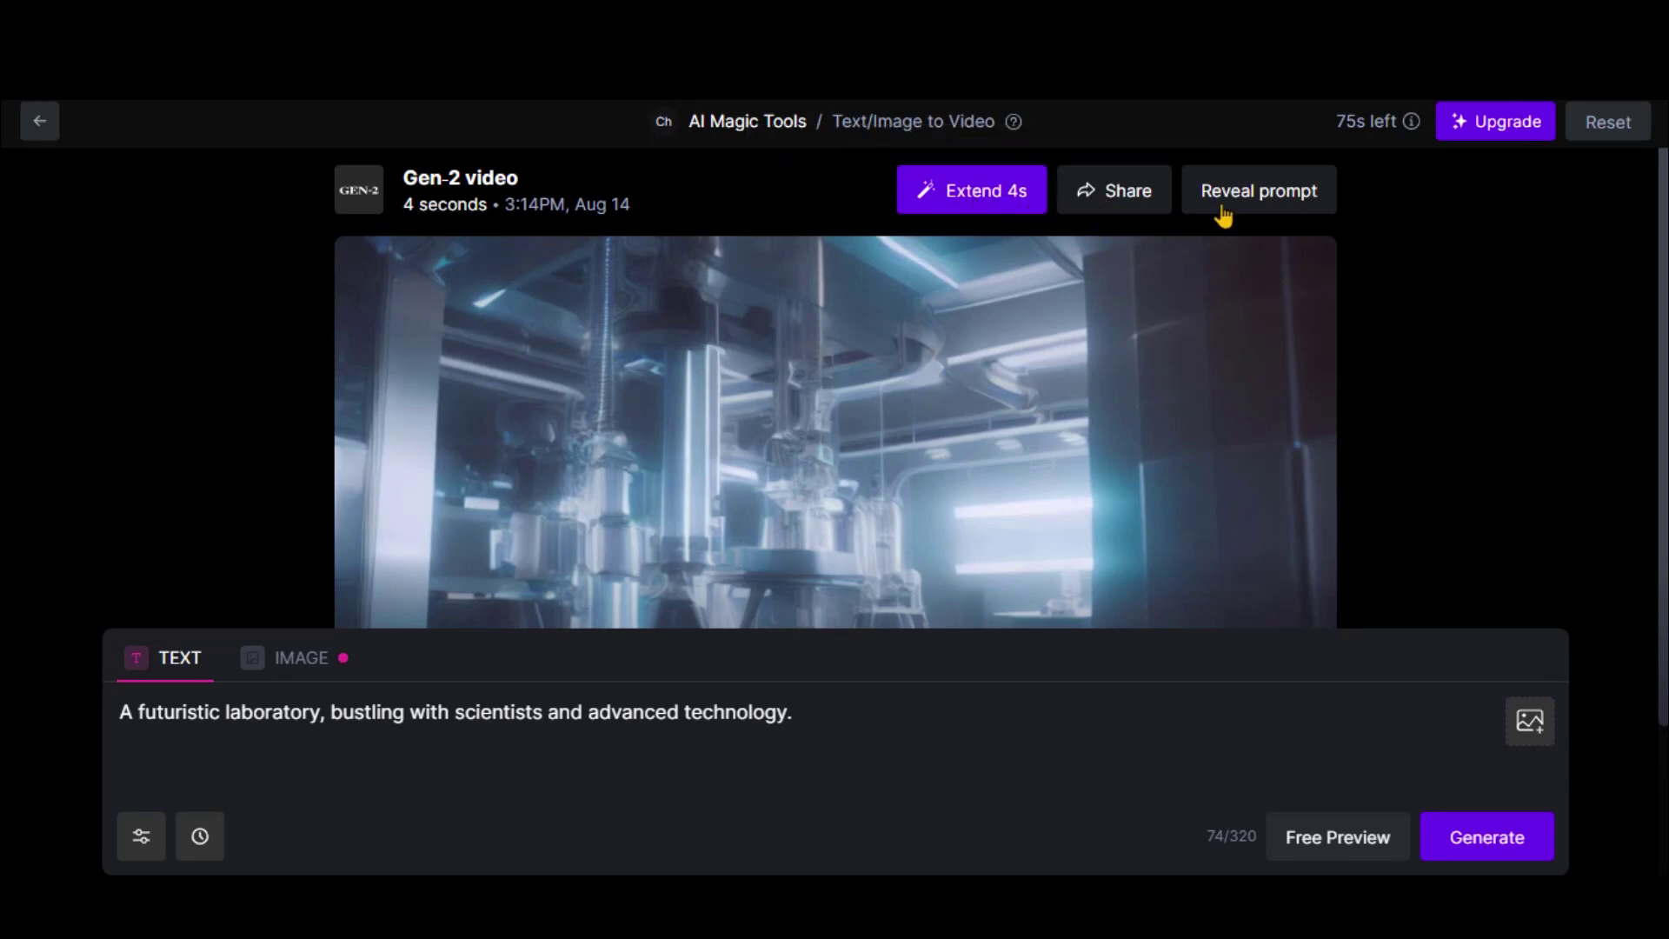
scroll(941, 348, "down", 3)
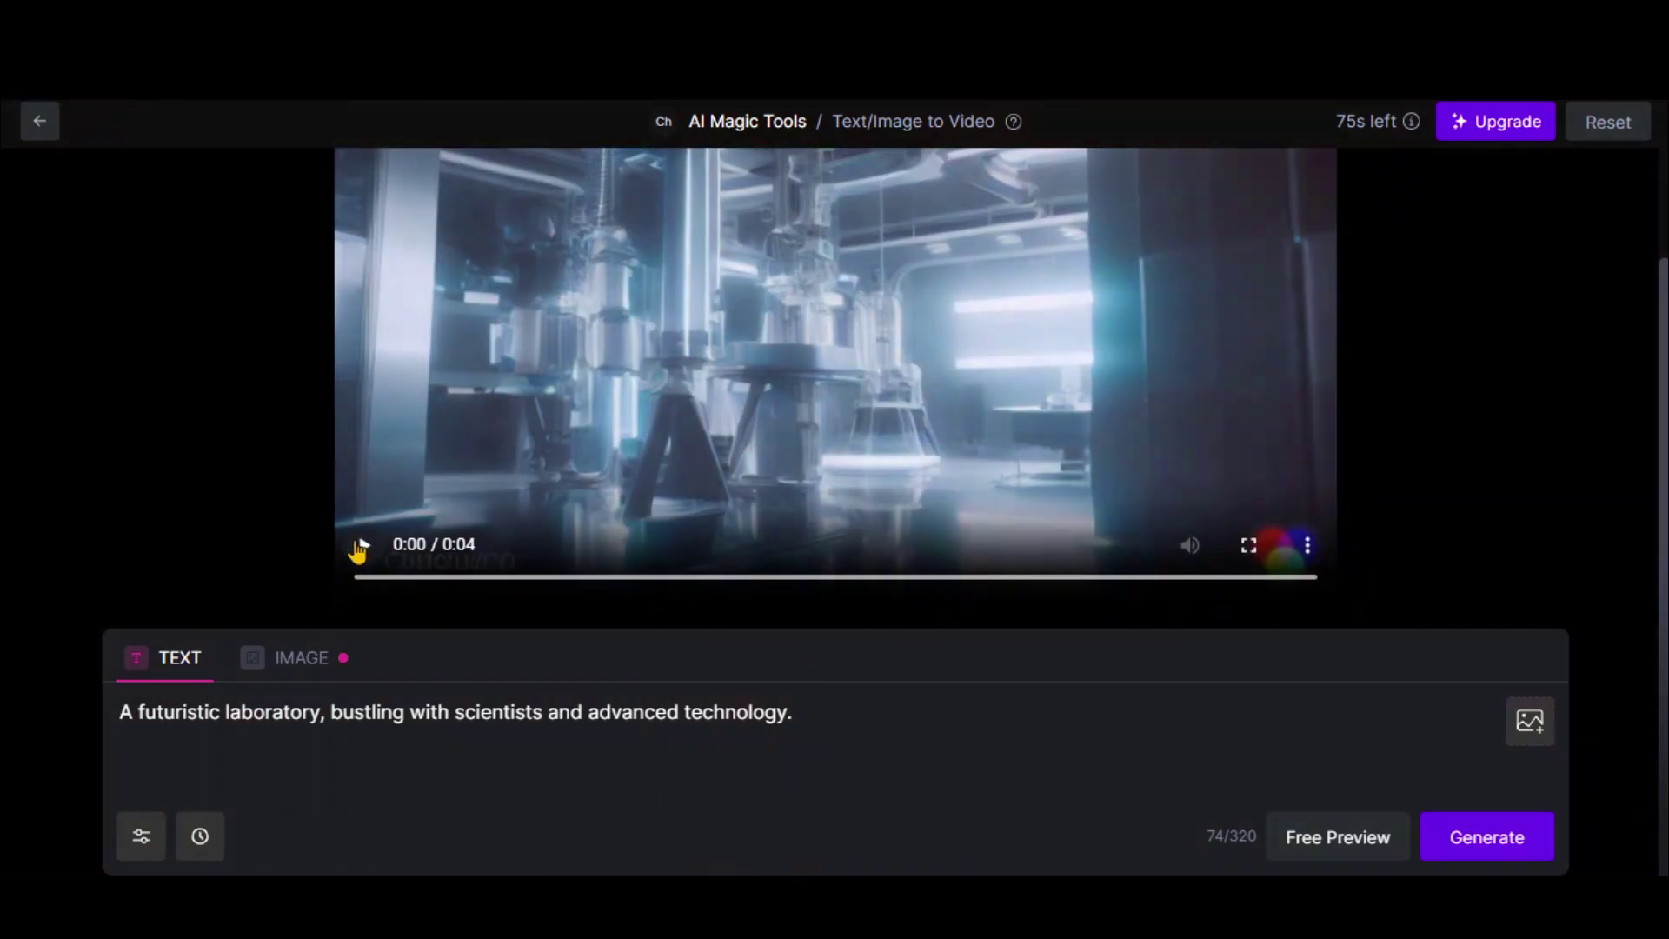
left_click(360, 546)
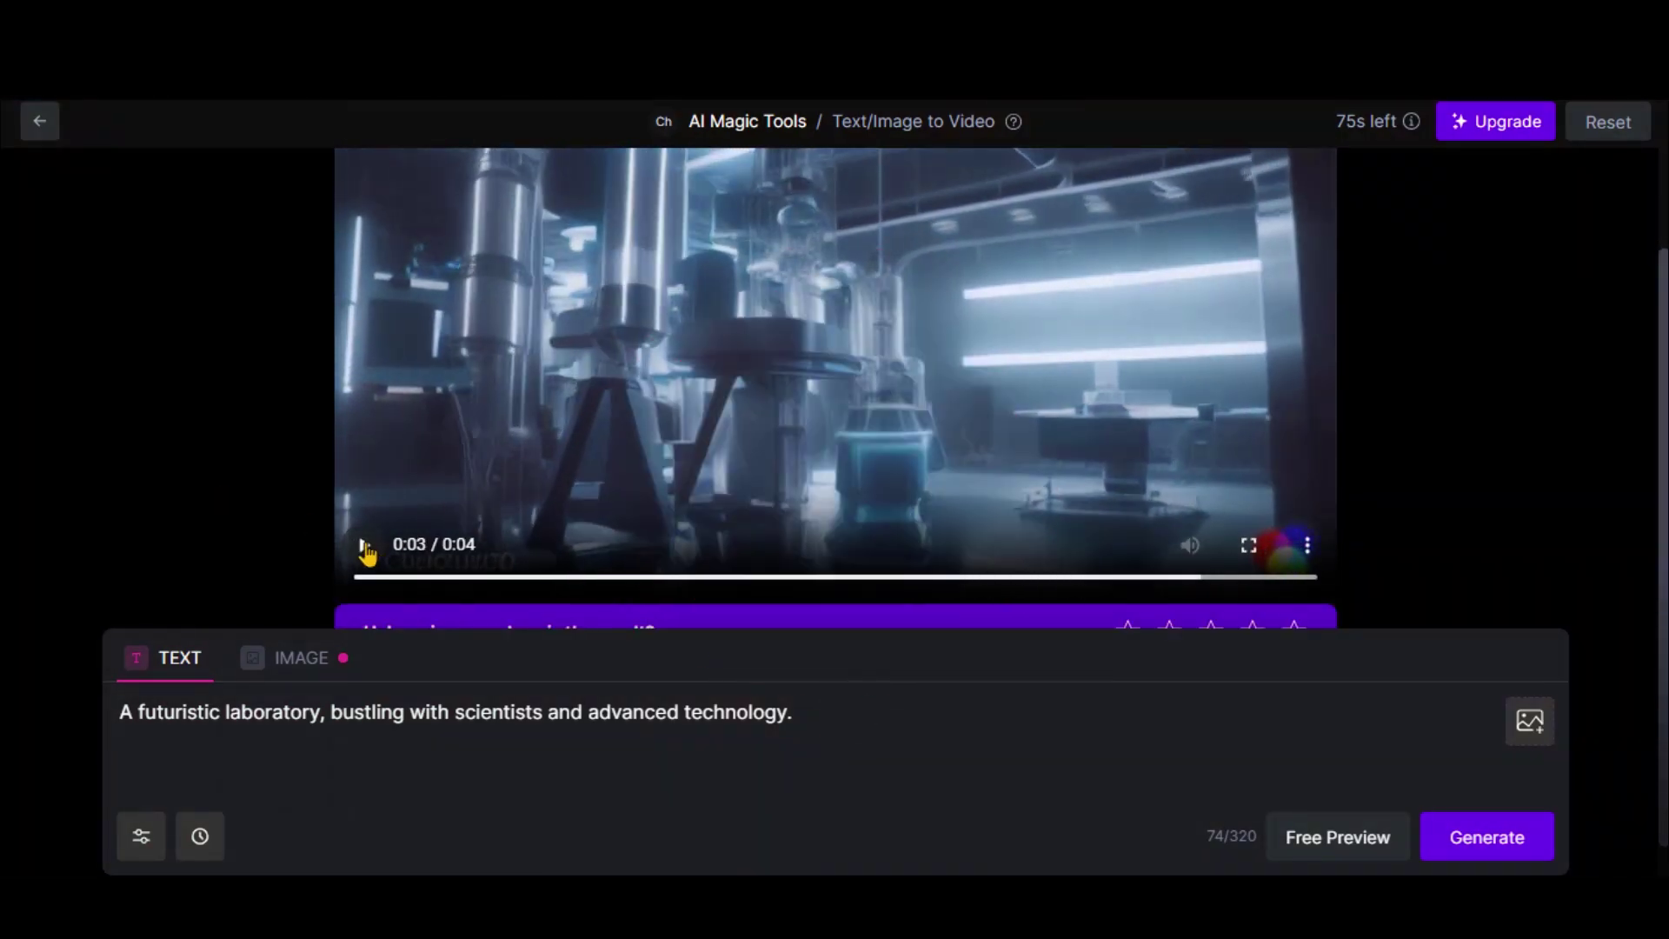
left_click(1227, 269)
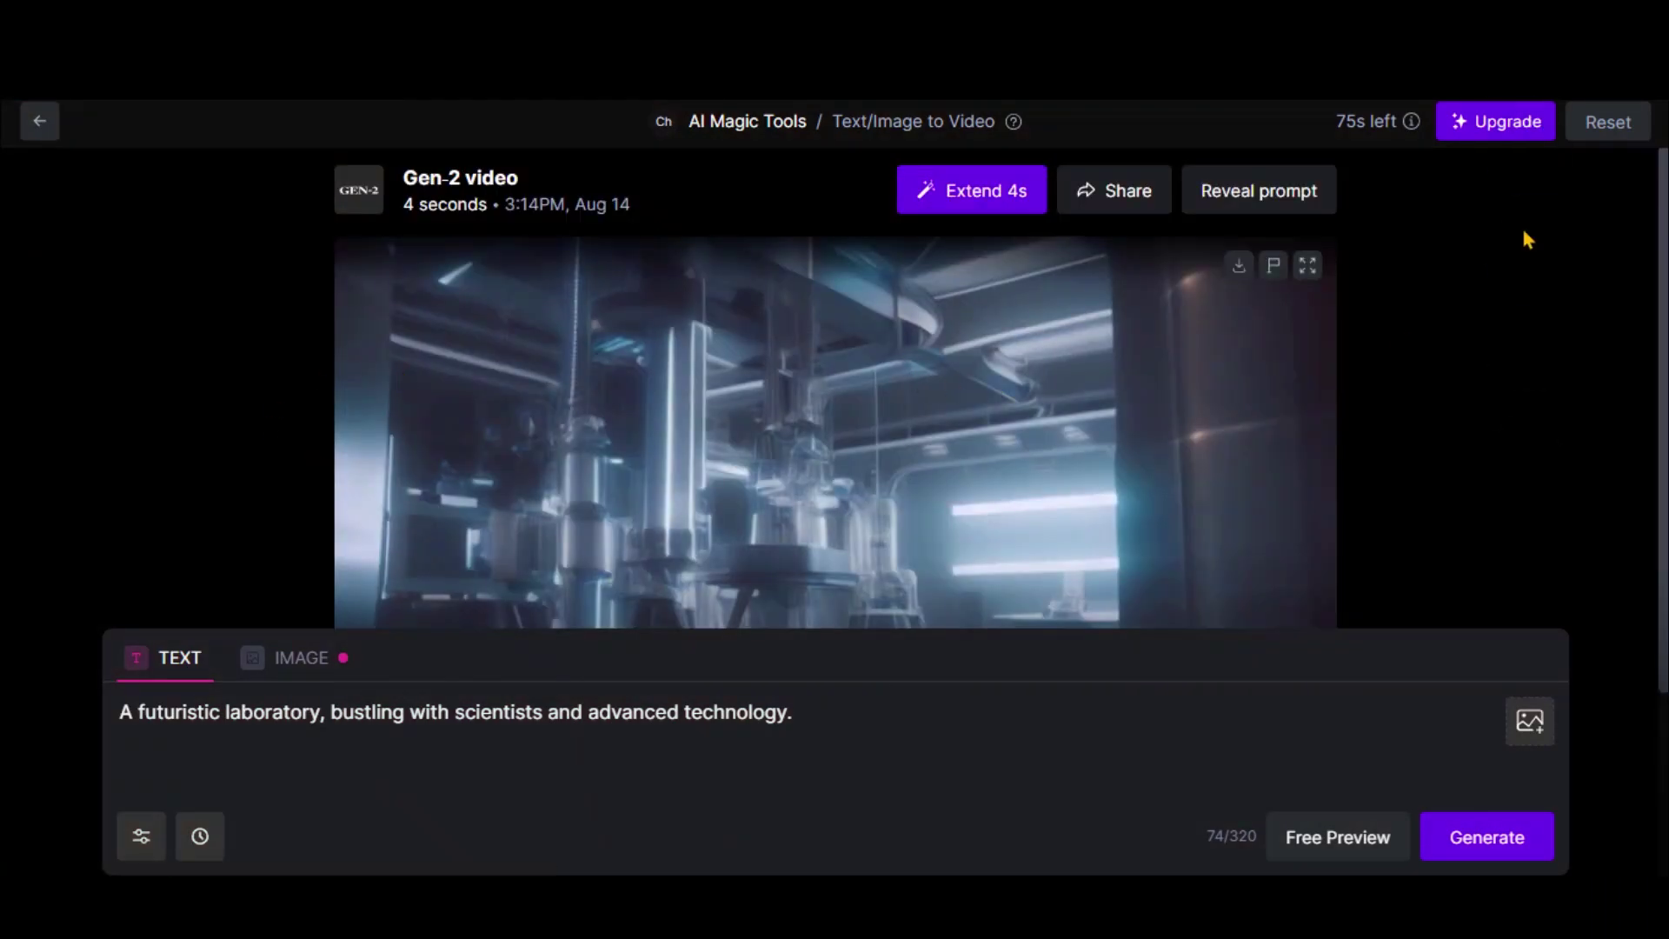
Upload the laboratory JPG in Image mode and generate a 4-second clip from it
scroll(927, 437, "down", 3)
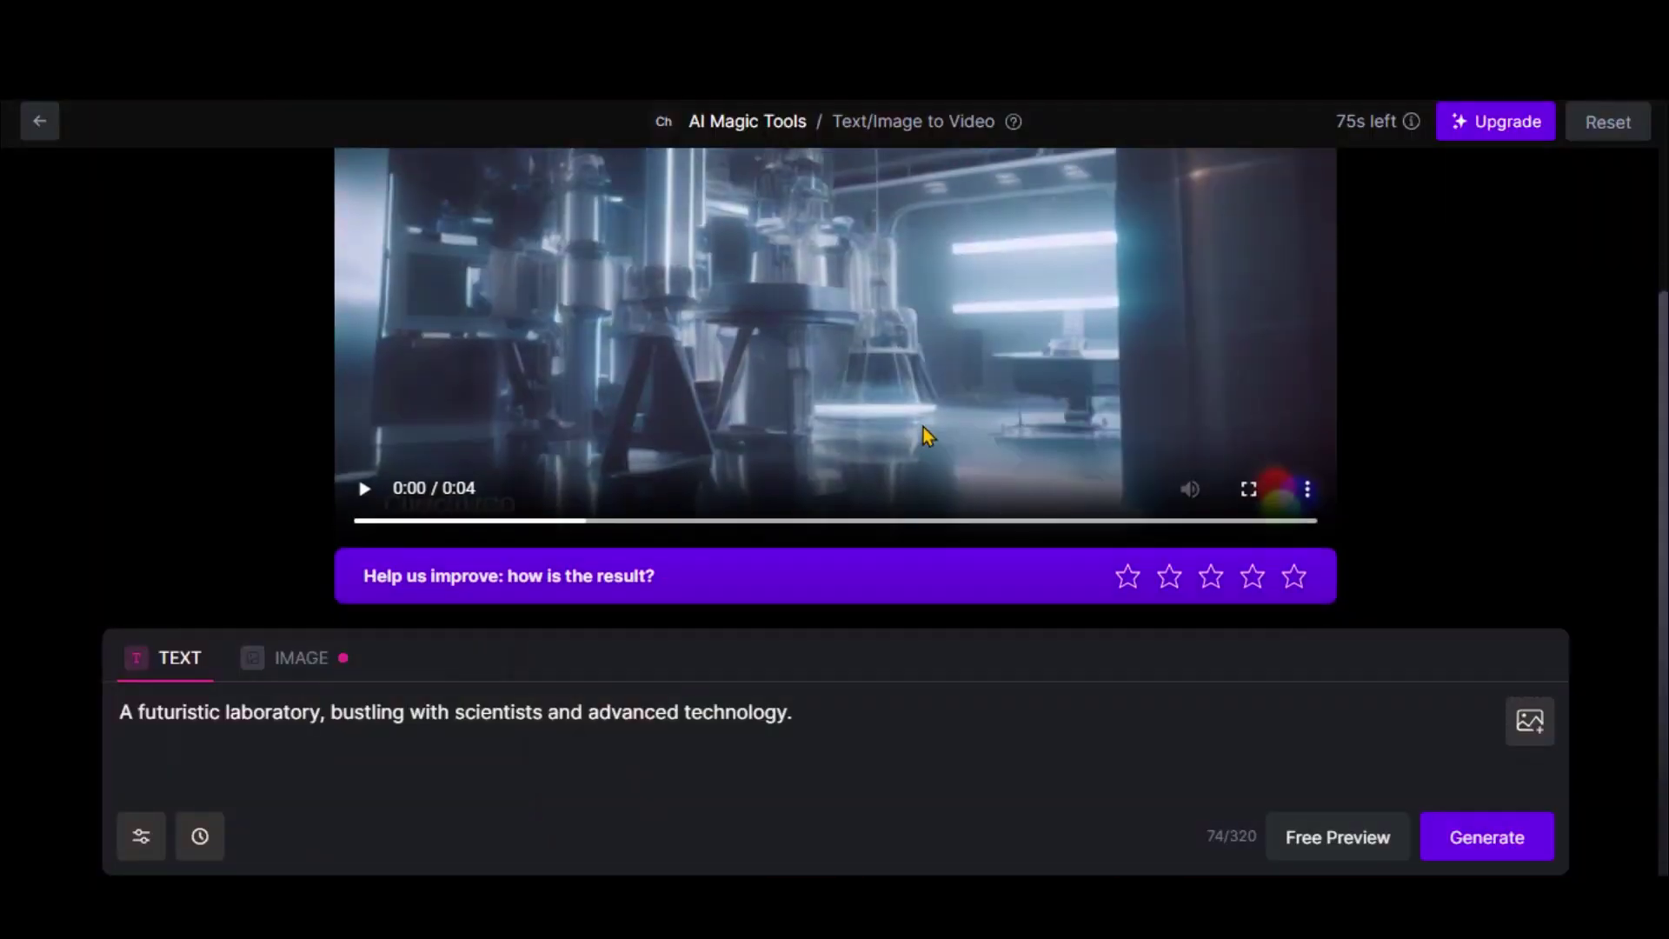
scroll(85, 592, "up", 2)
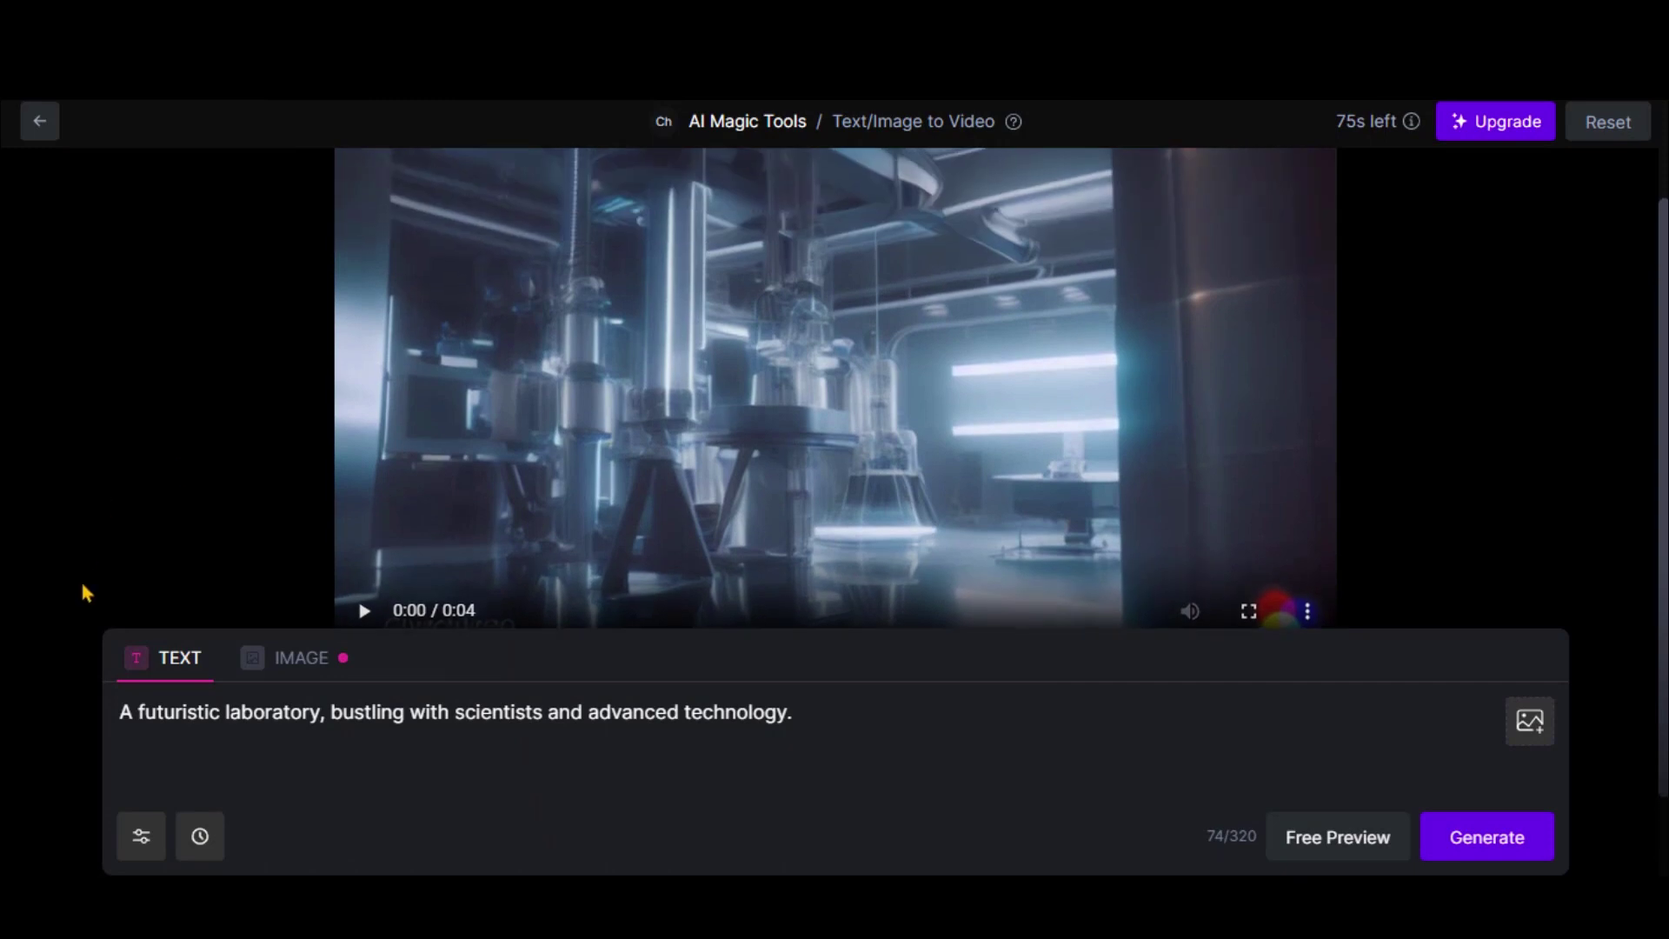
left_click(285, 661)
scroll(432, 540, "down", 2)
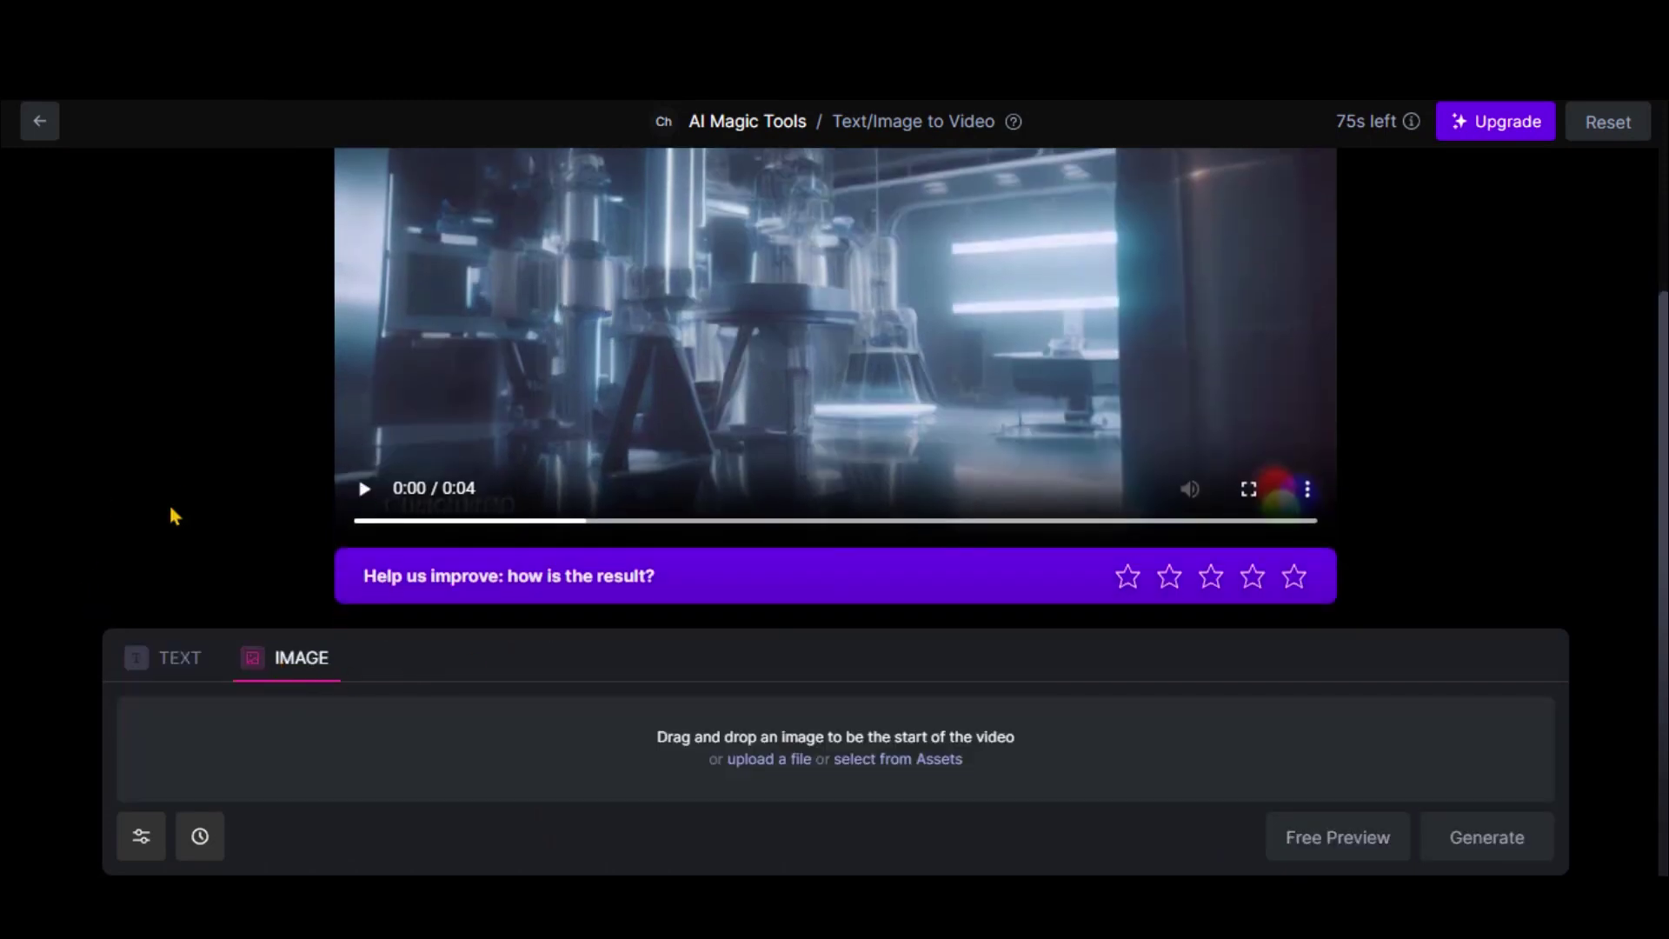
left_click_drag(172, 514, 737, 761)
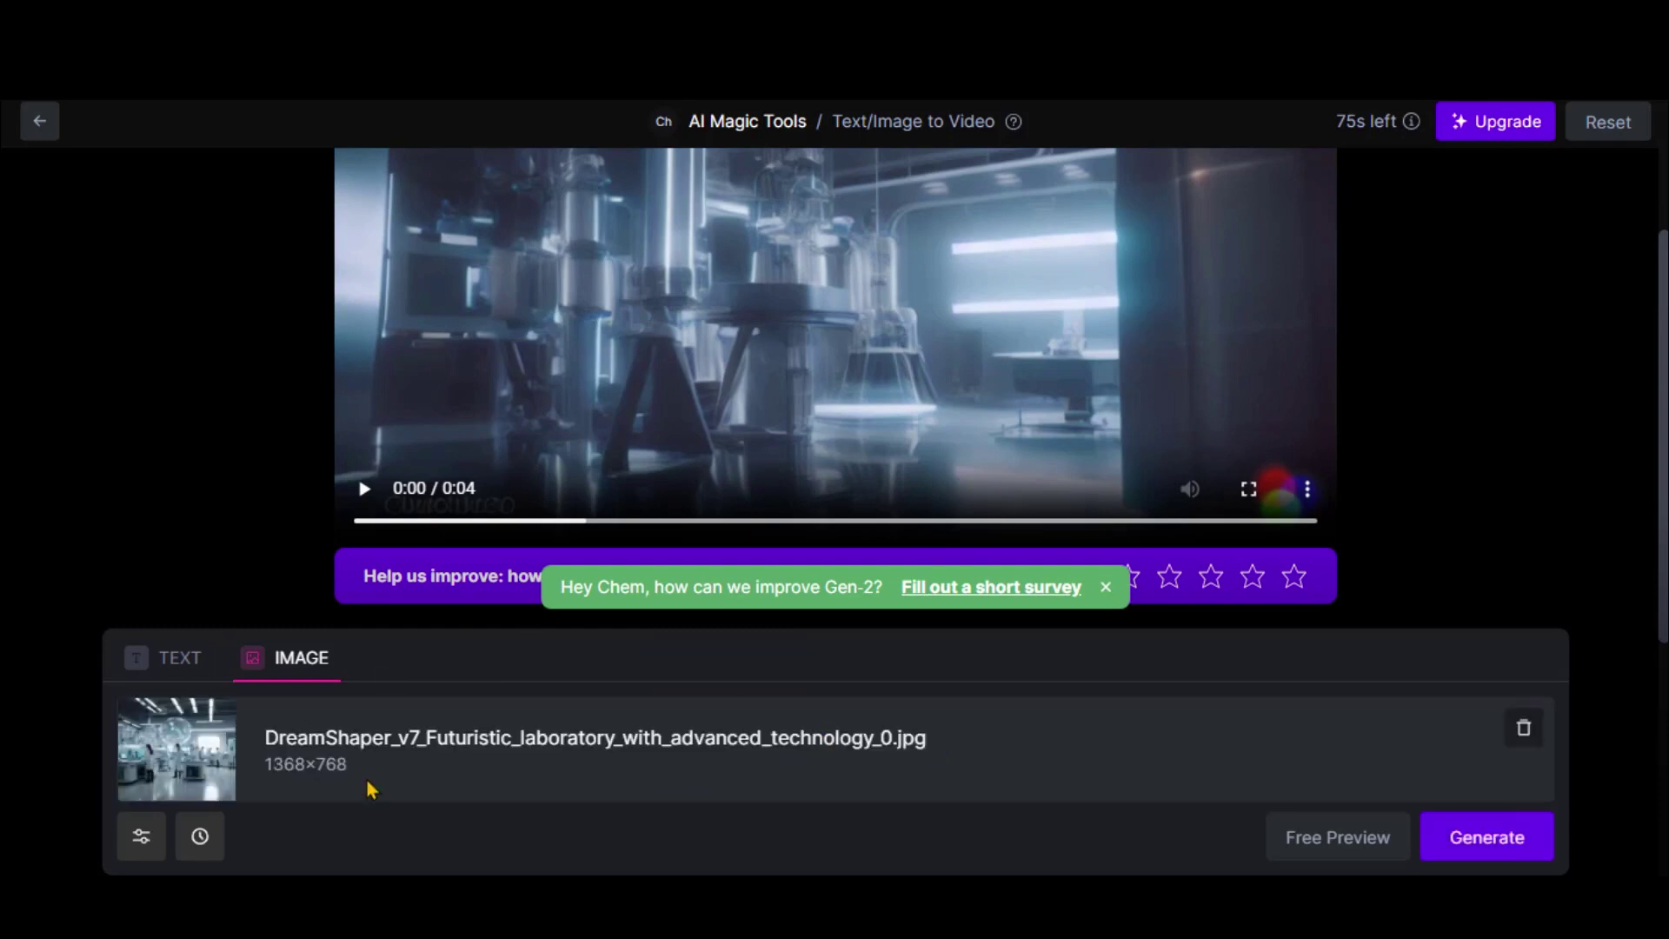
left_click(141, 836)
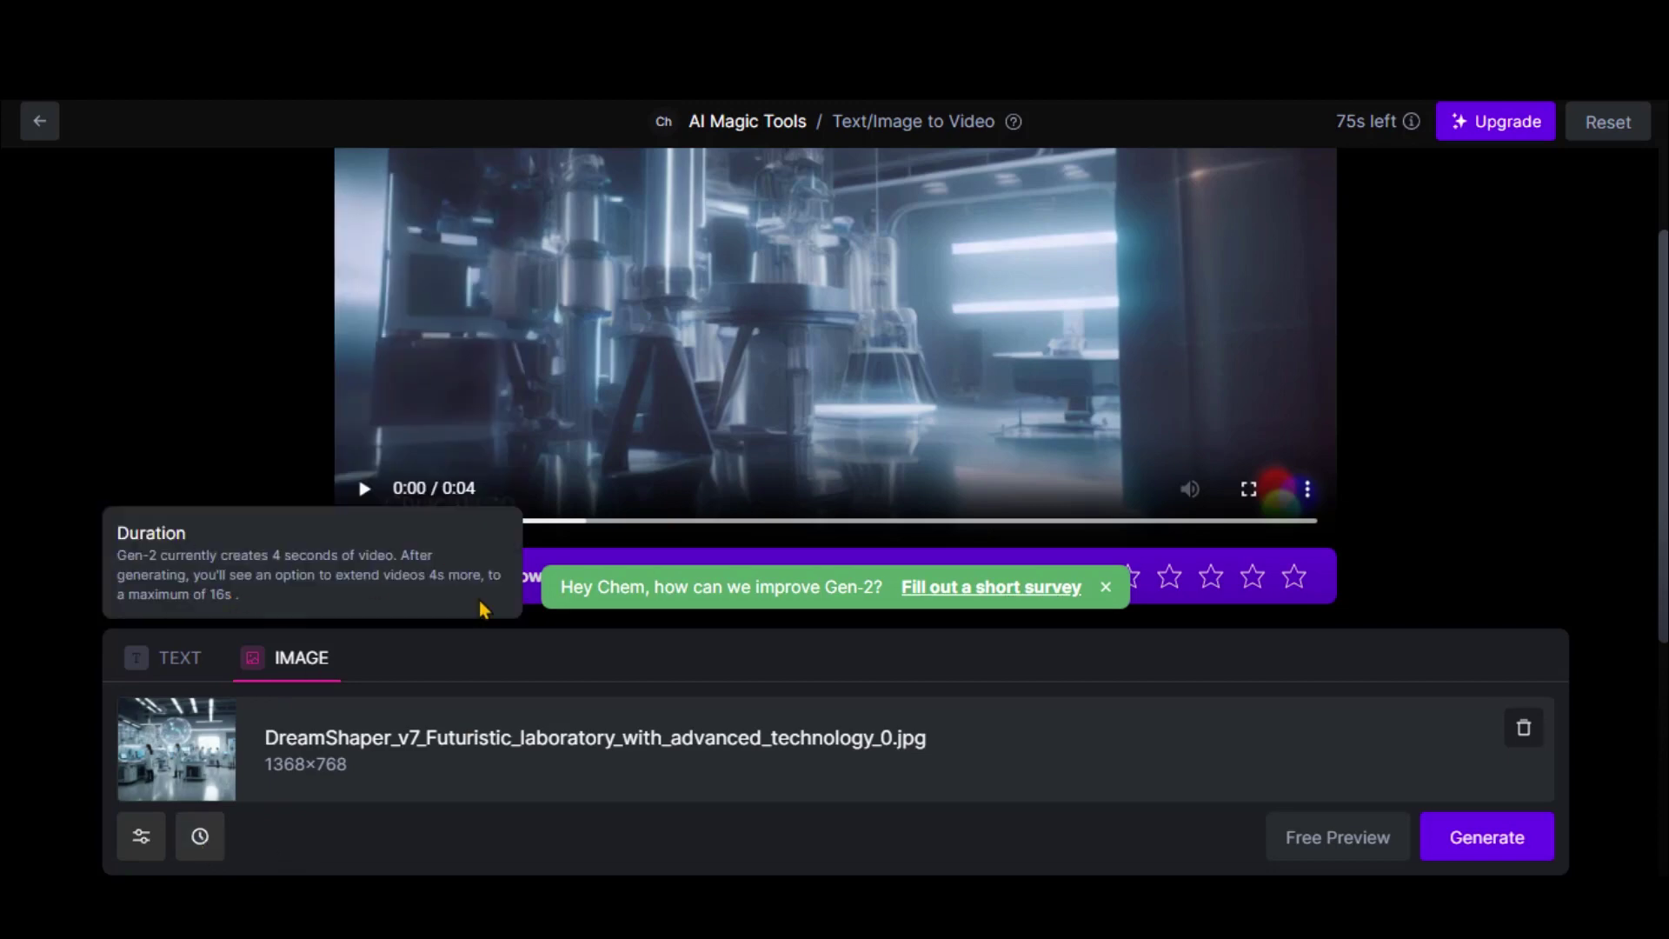
left_click(1471, 841)
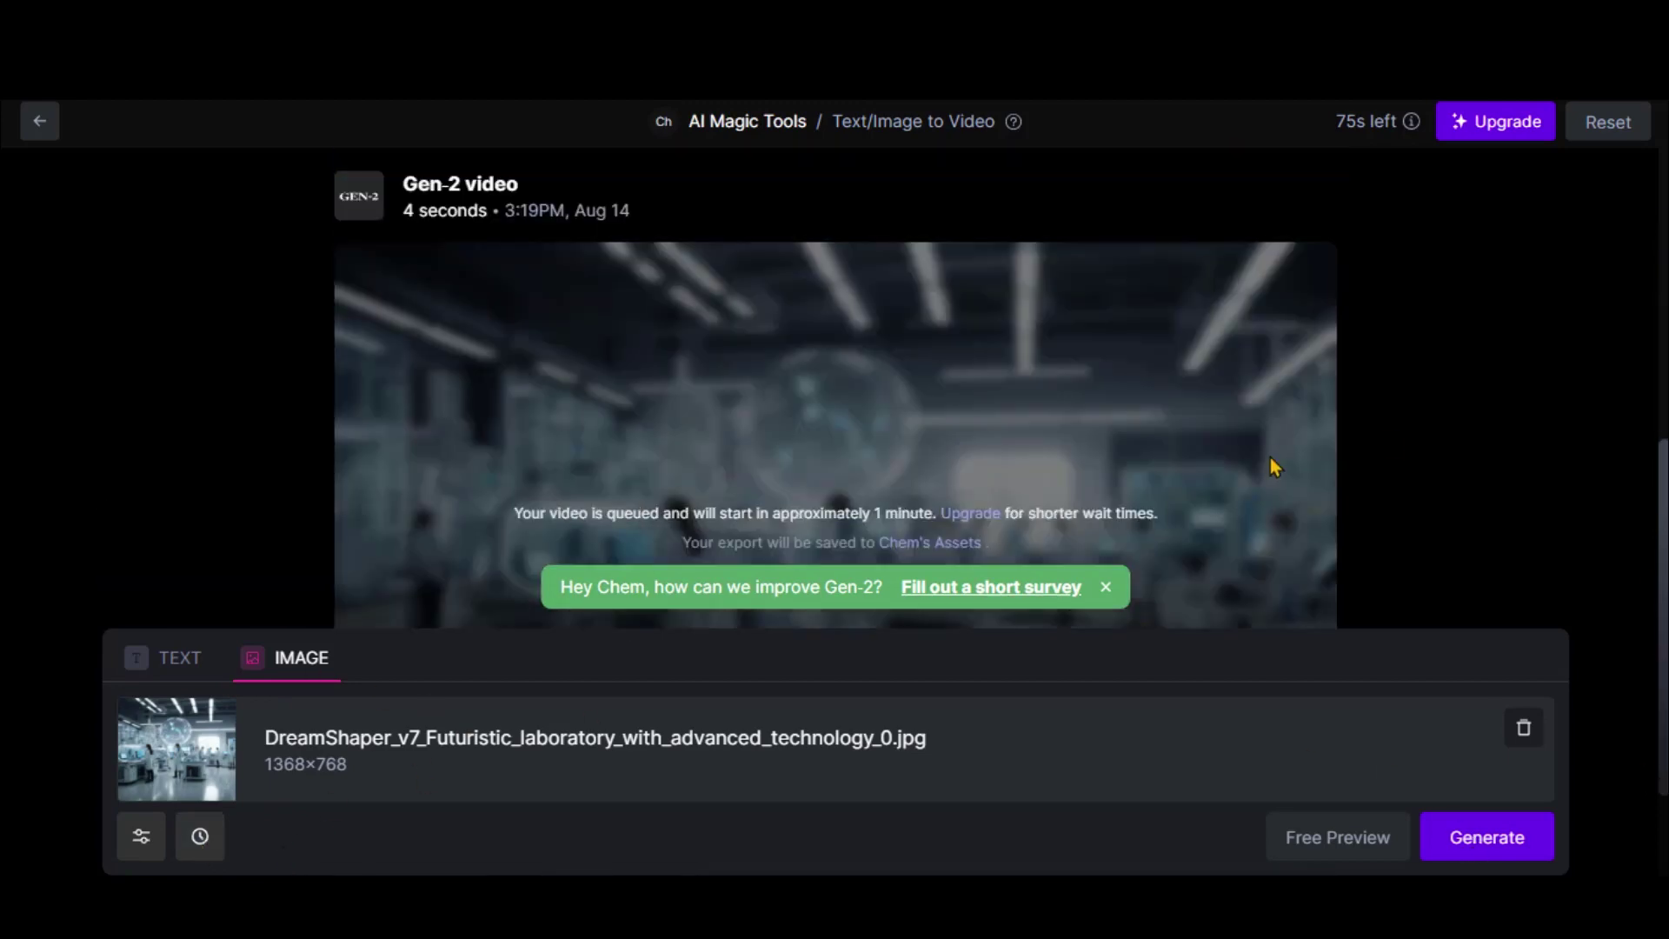
left_click(1105, 588)
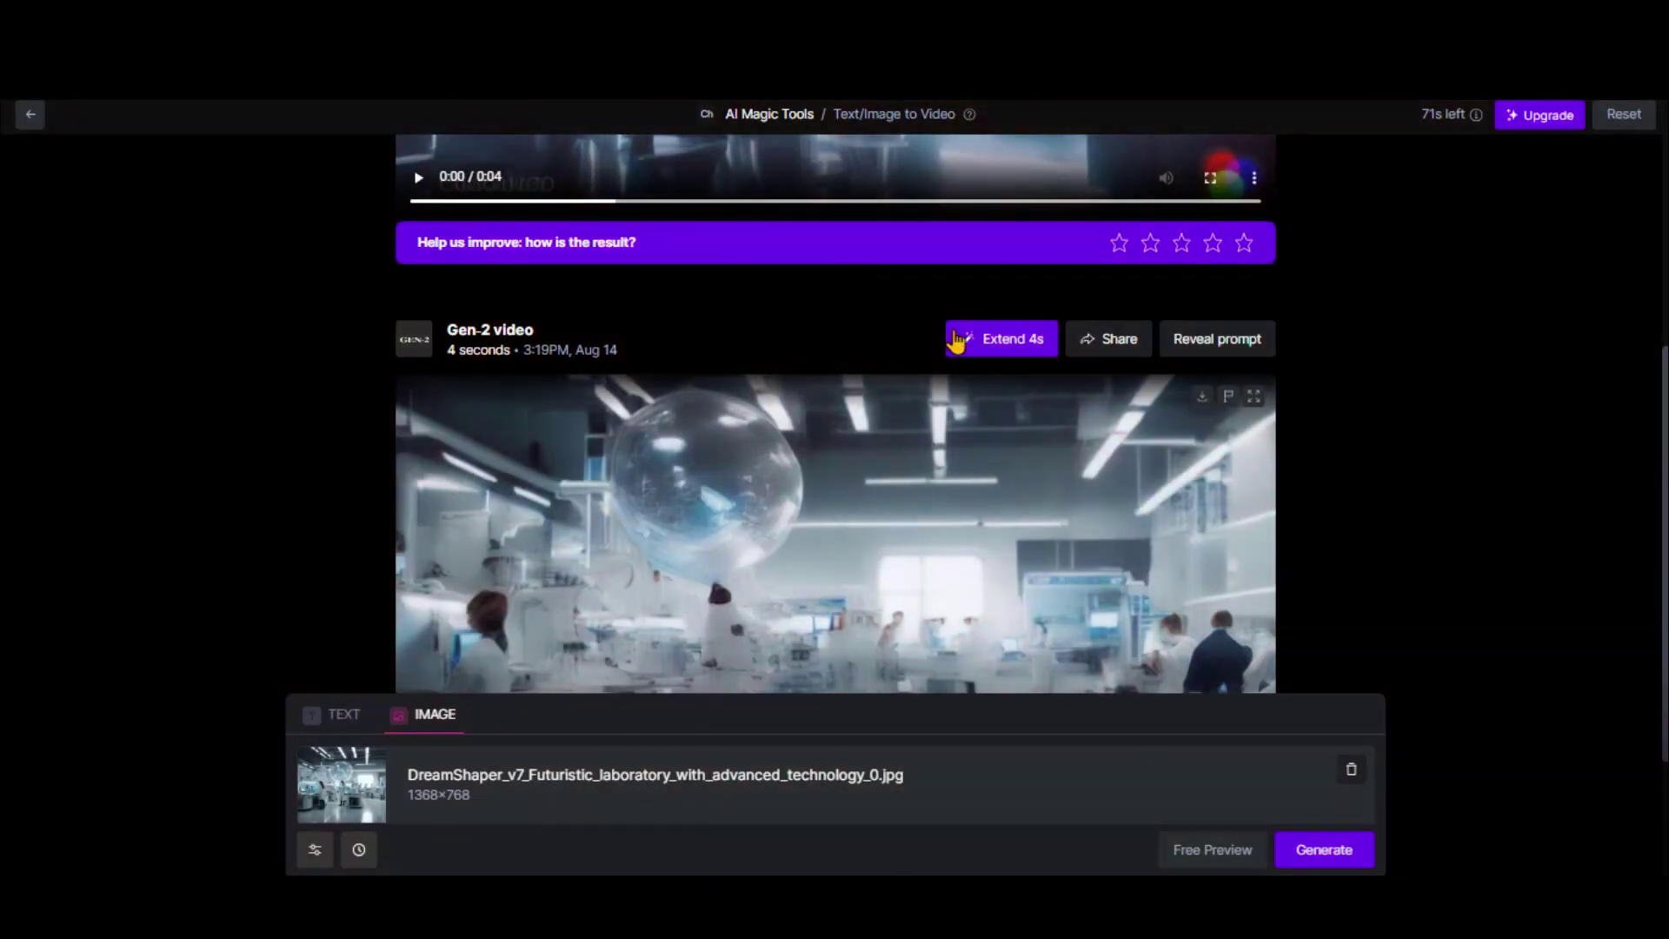
Extend the lab clip to 8 seconds, generate the city clip, and load the corporation image
left_click(995, 347)
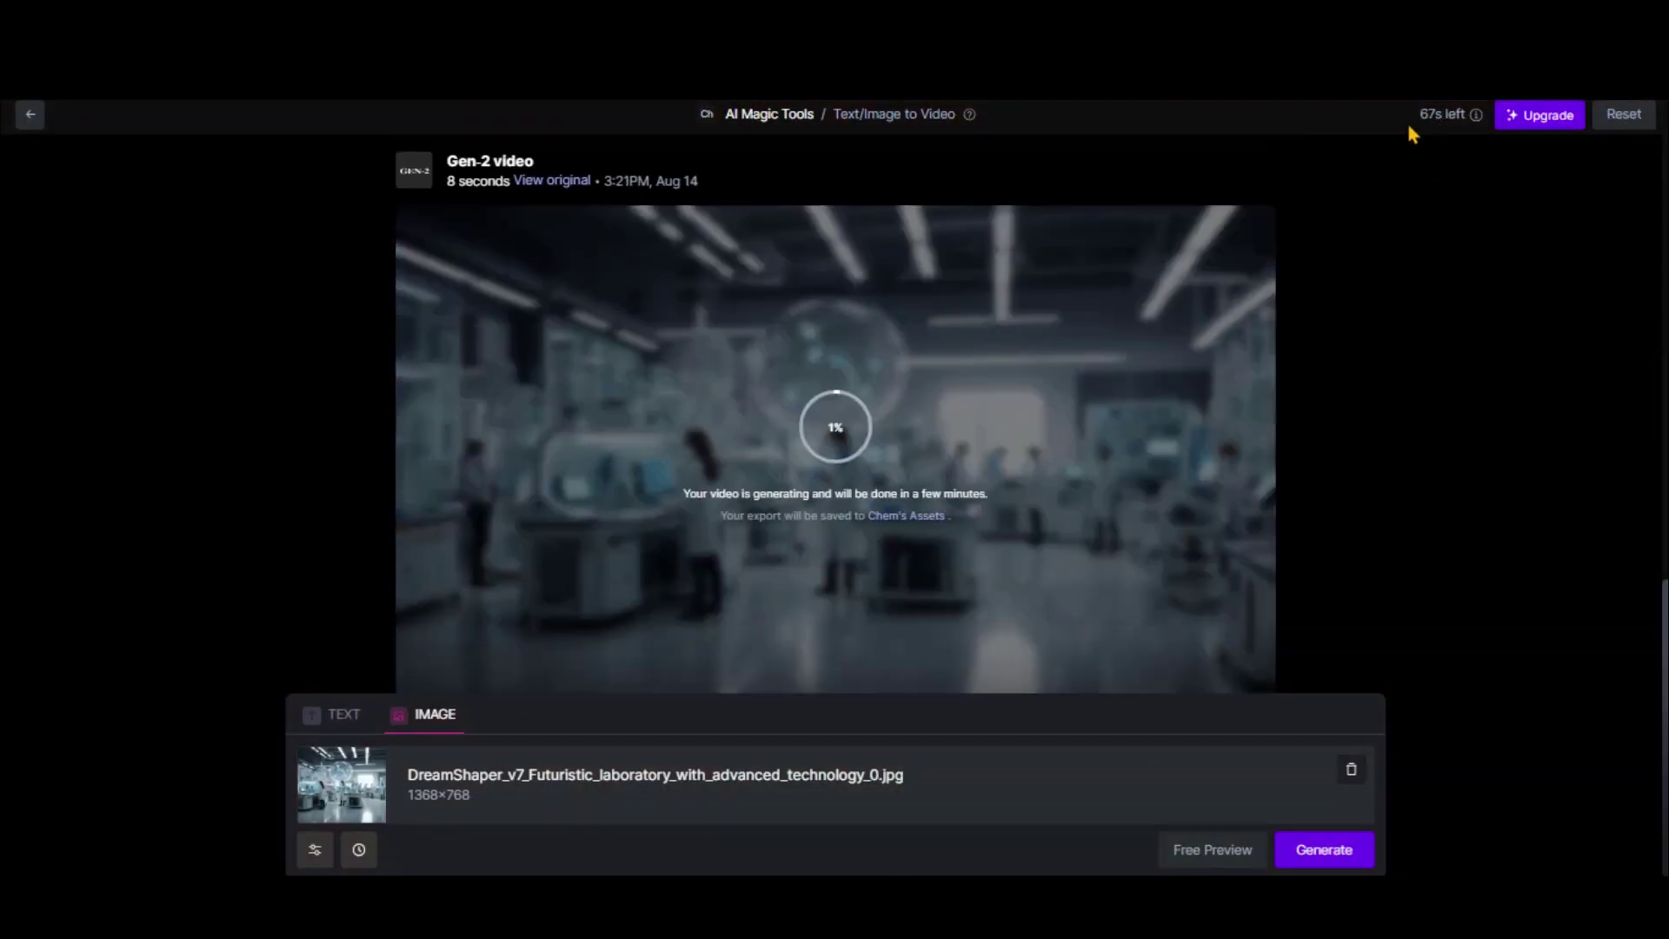
left_click(418, 663)
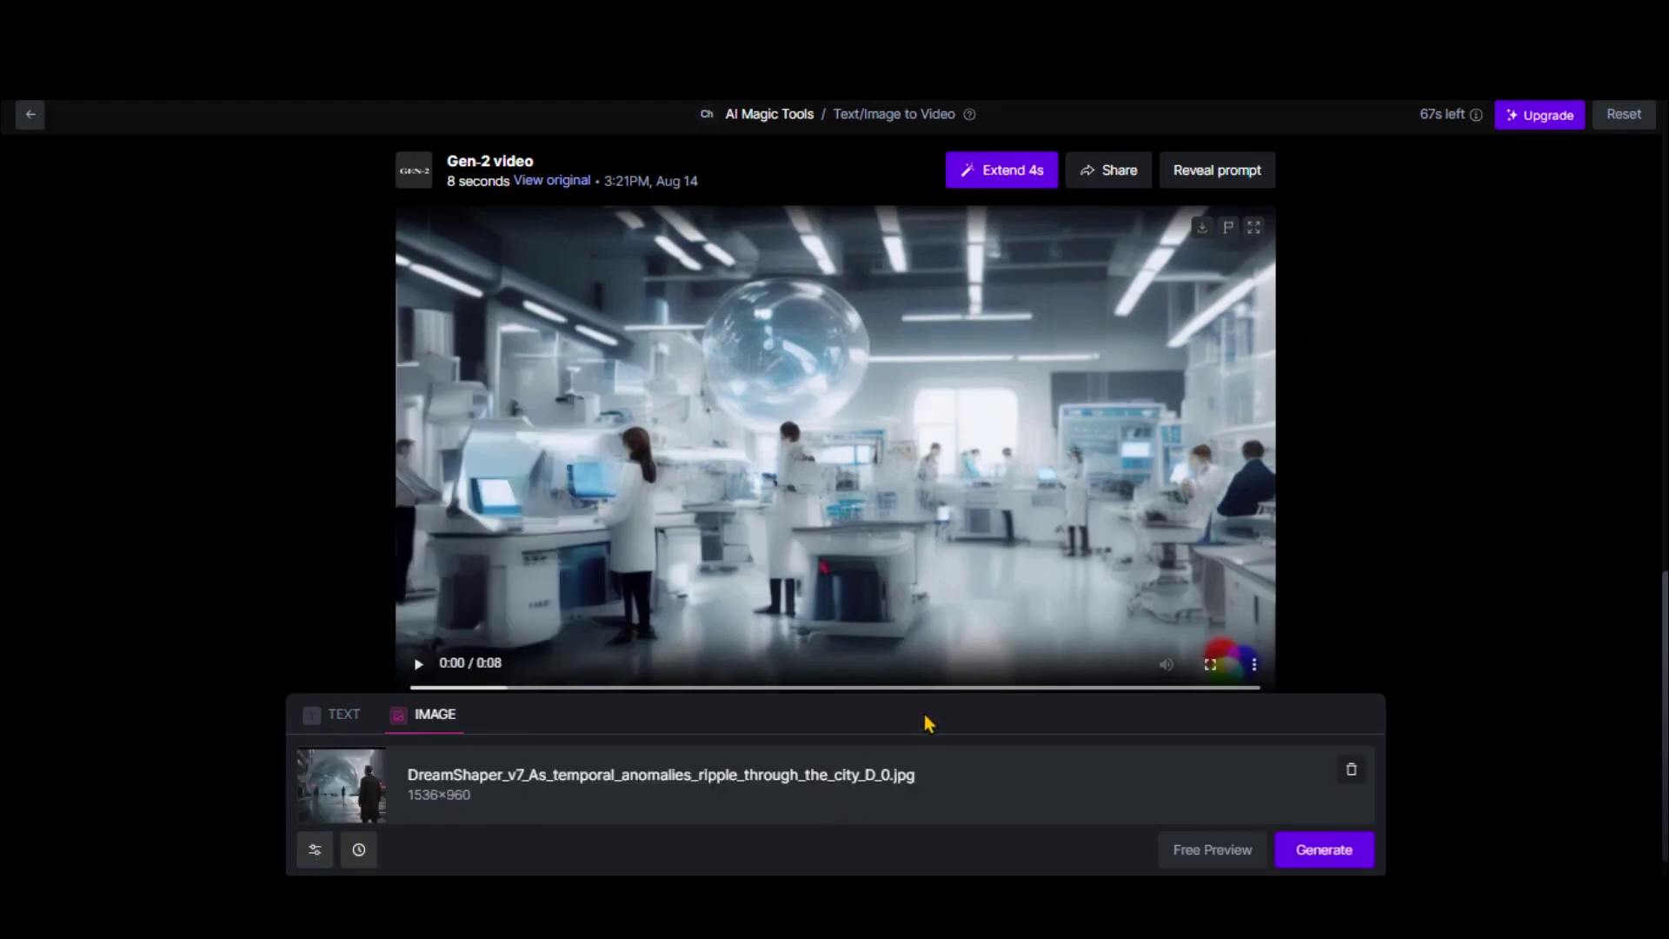
left_click(1348, 856)
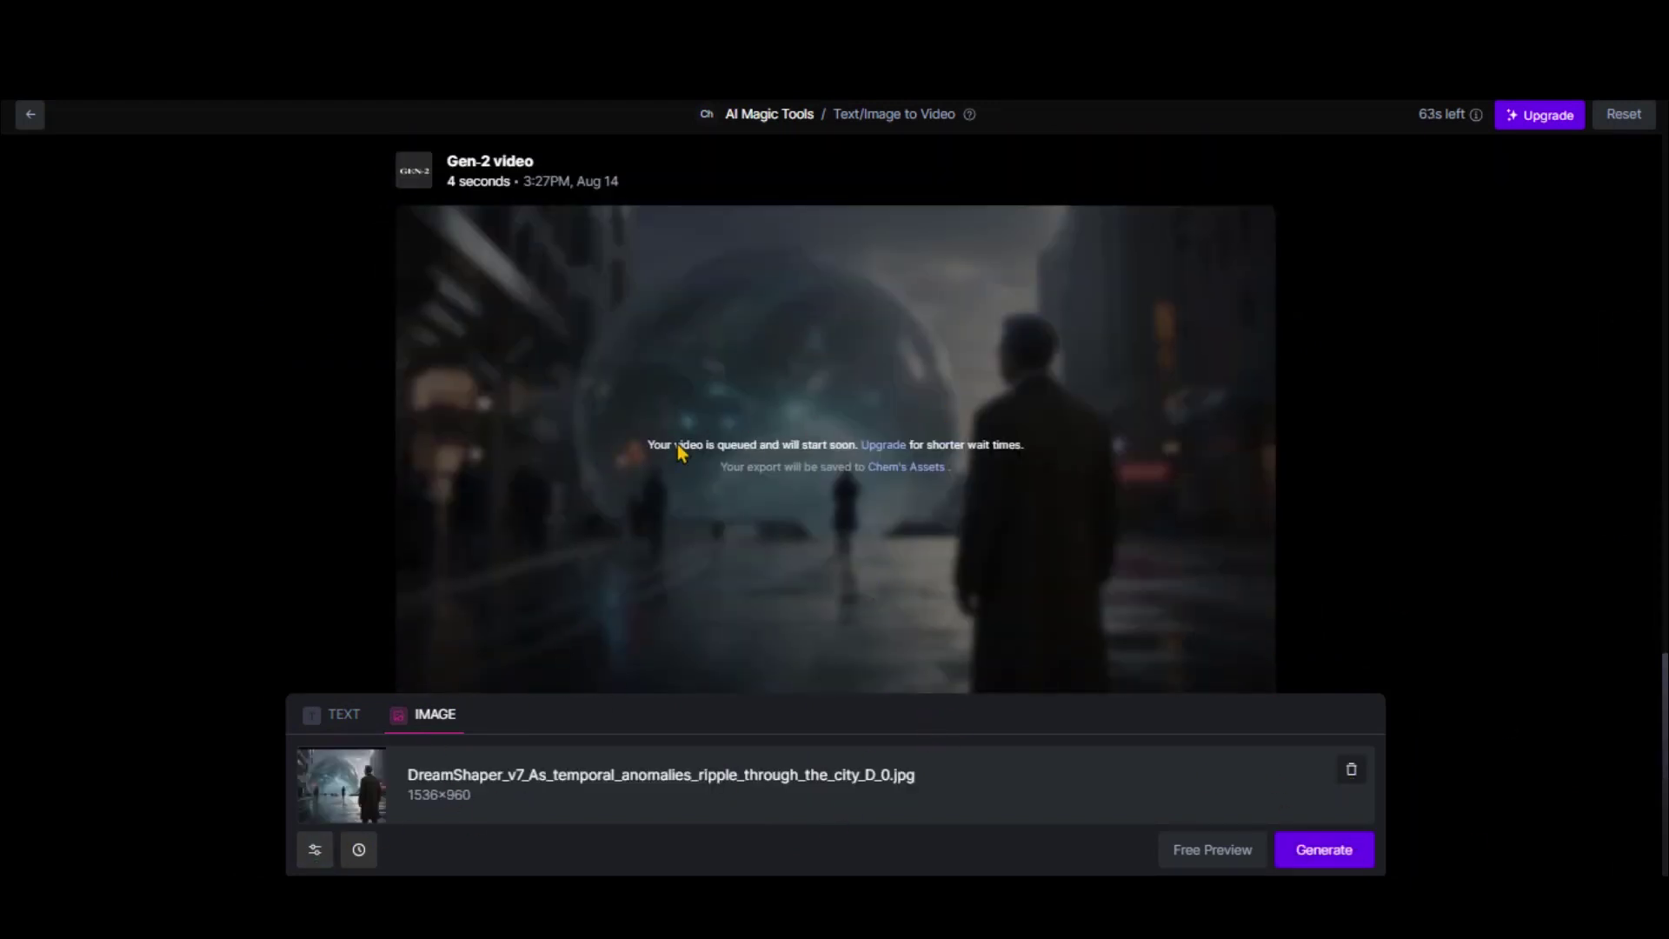
left_click(1351, 770)
left_click_drag(793, 676, 860, 782)
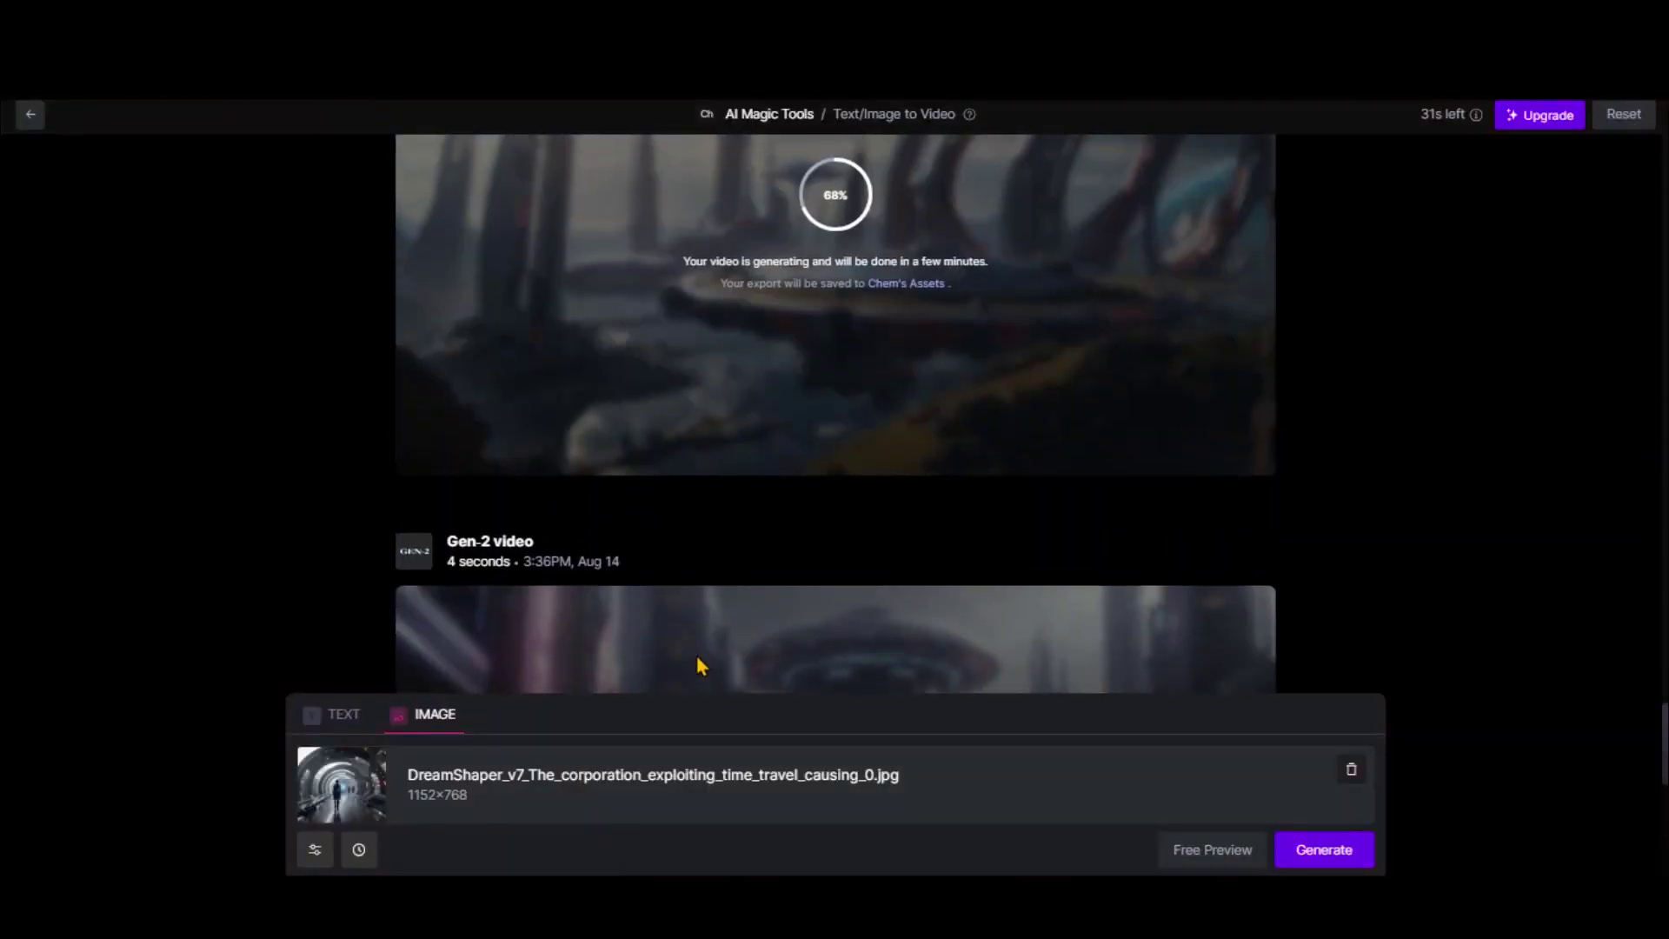
scroll(699, 665, "up", 5)
scroll(700, 665, "up", 5)
scroll(700, 665, "up", 5)
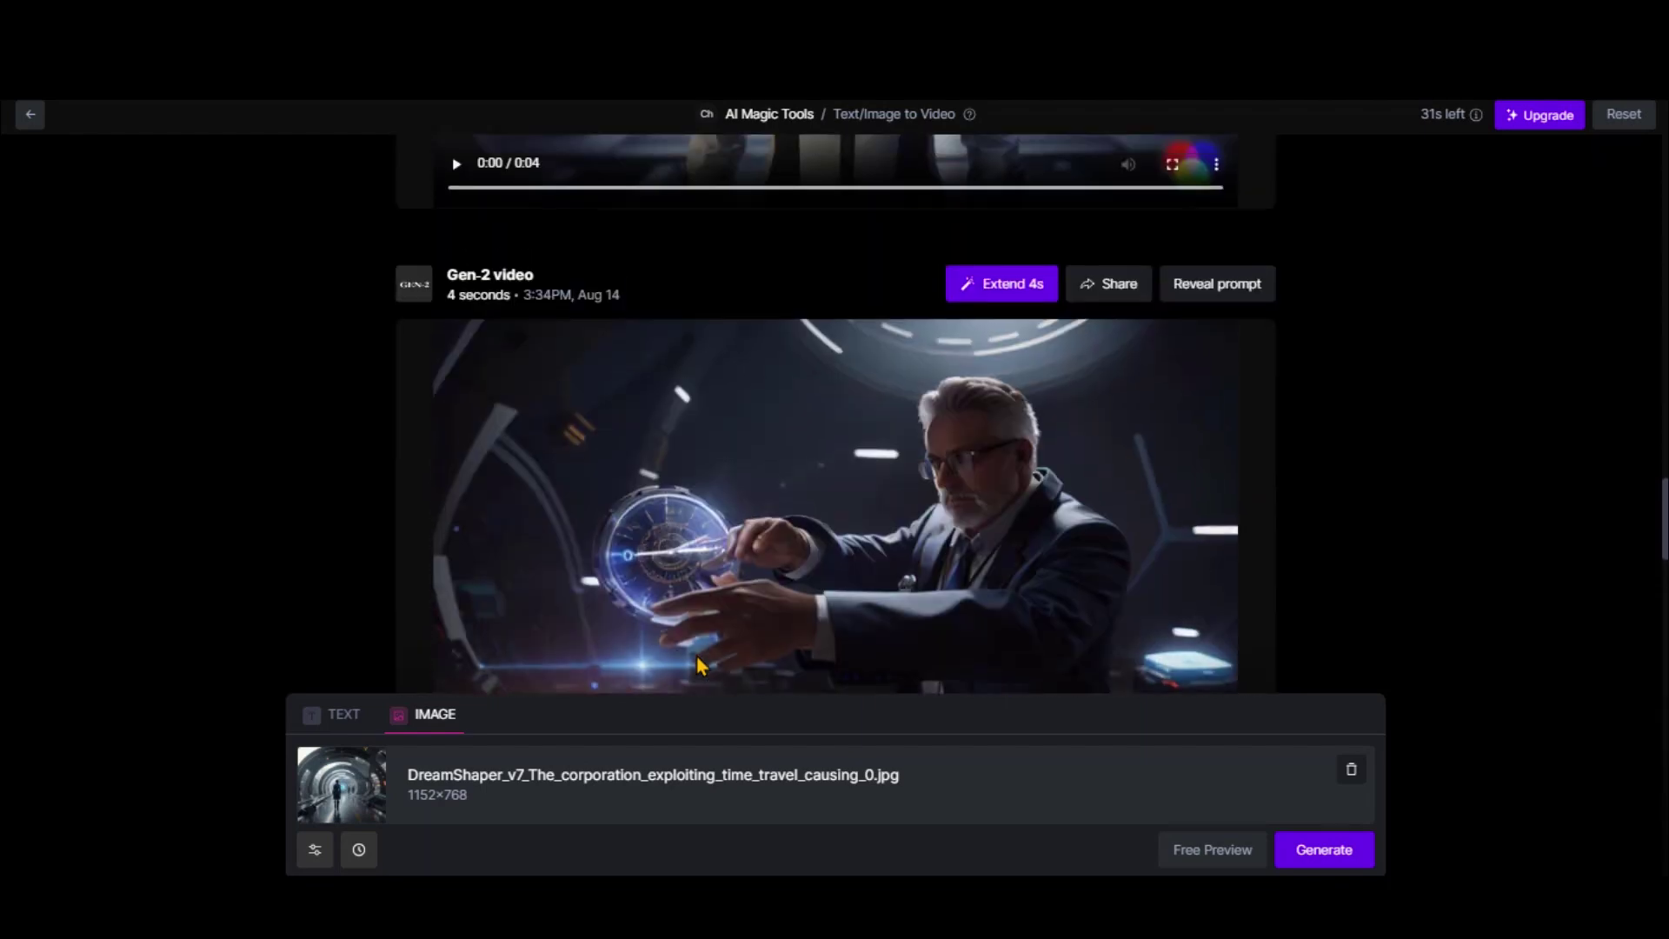
scroll(699, 665, "up", 5)
scroll(699, 665, "up", 5)
scroll(699, 665, "up", 5)
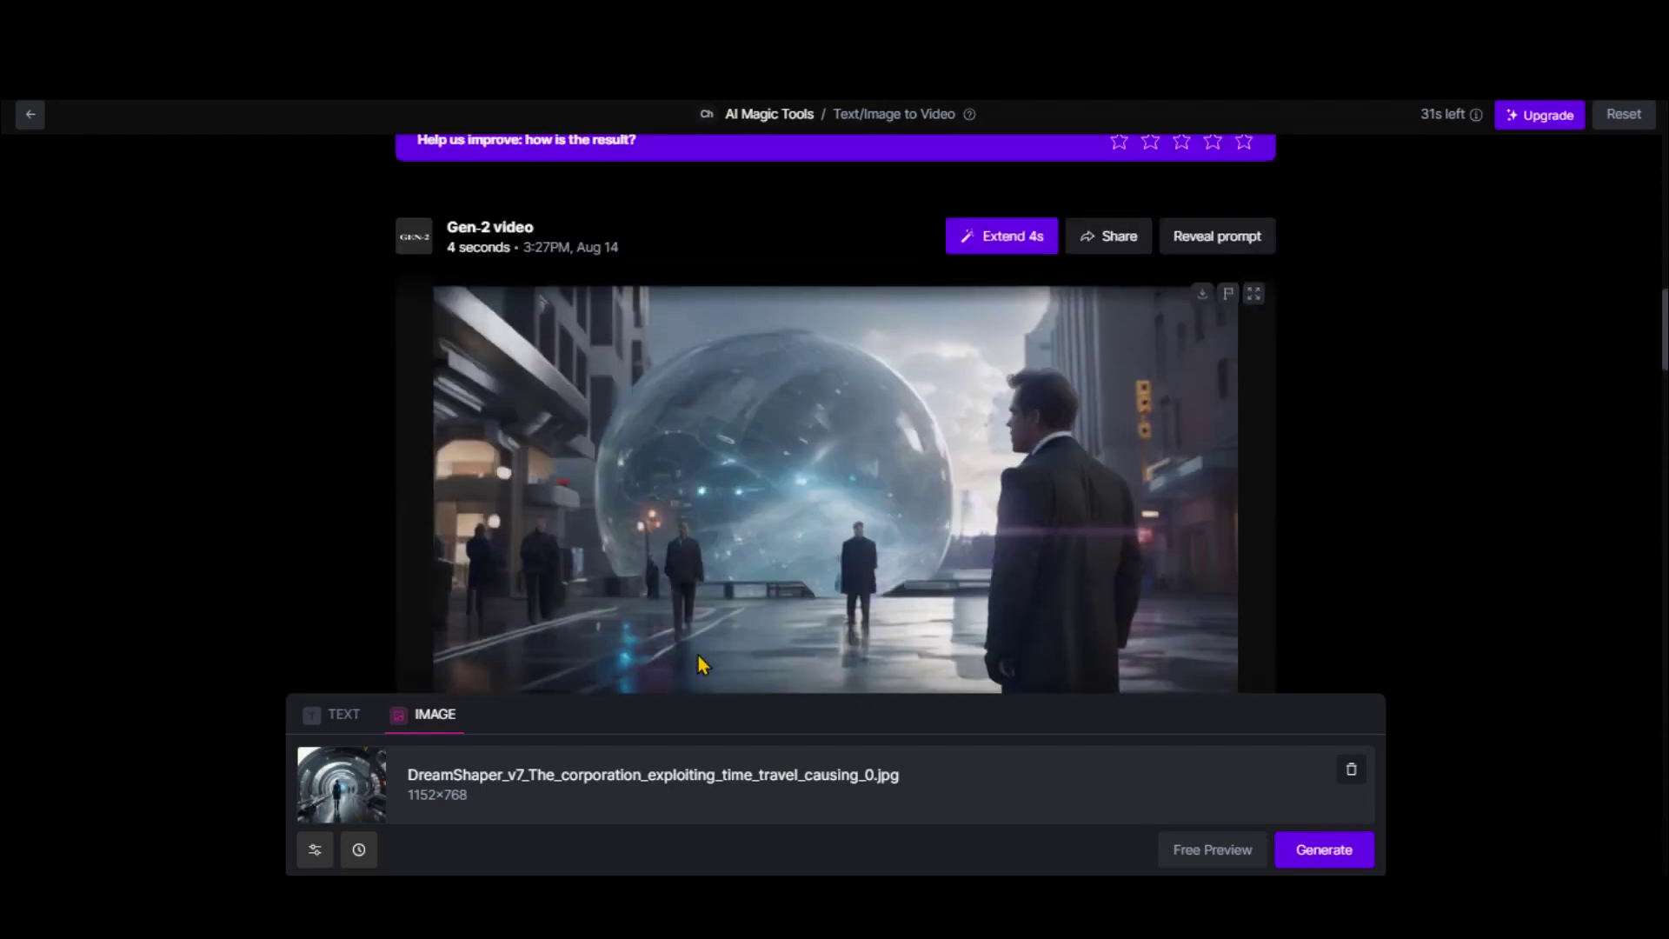
scroll(702, 665, "up", 5)
scroll(730, 574, "down", 5)
scroll(732, 571, "down", 10)
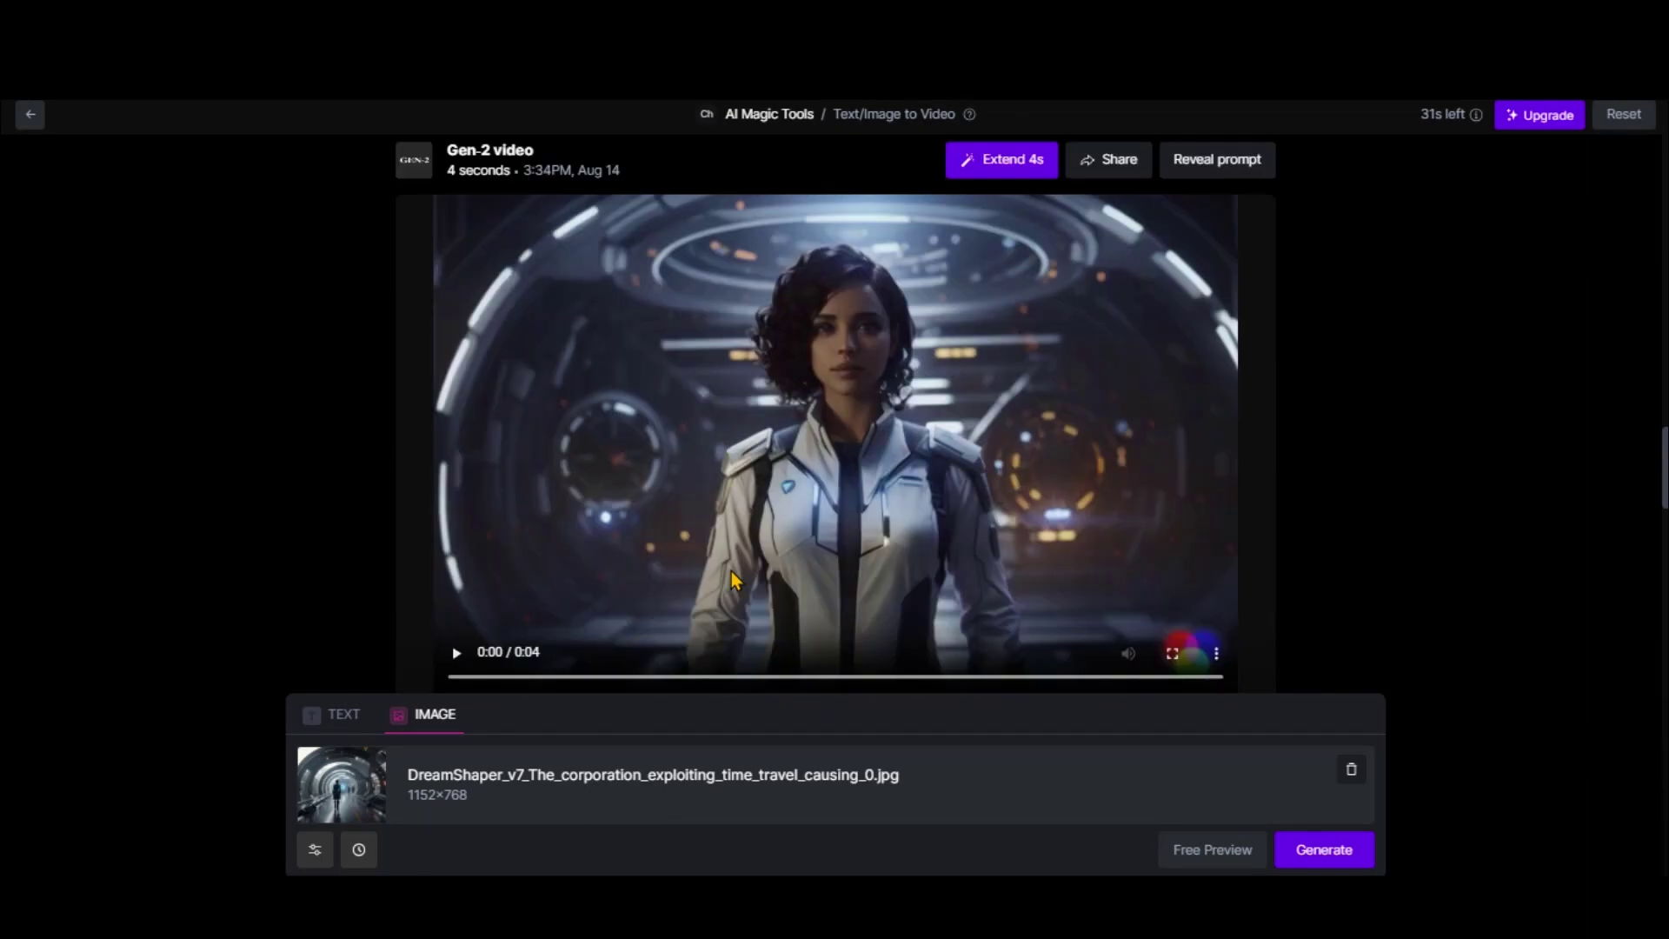
scroll(732, 571, "down", 10)
scroll(732, 571, "down", 10)
scroll(732, 571, "down", 5)
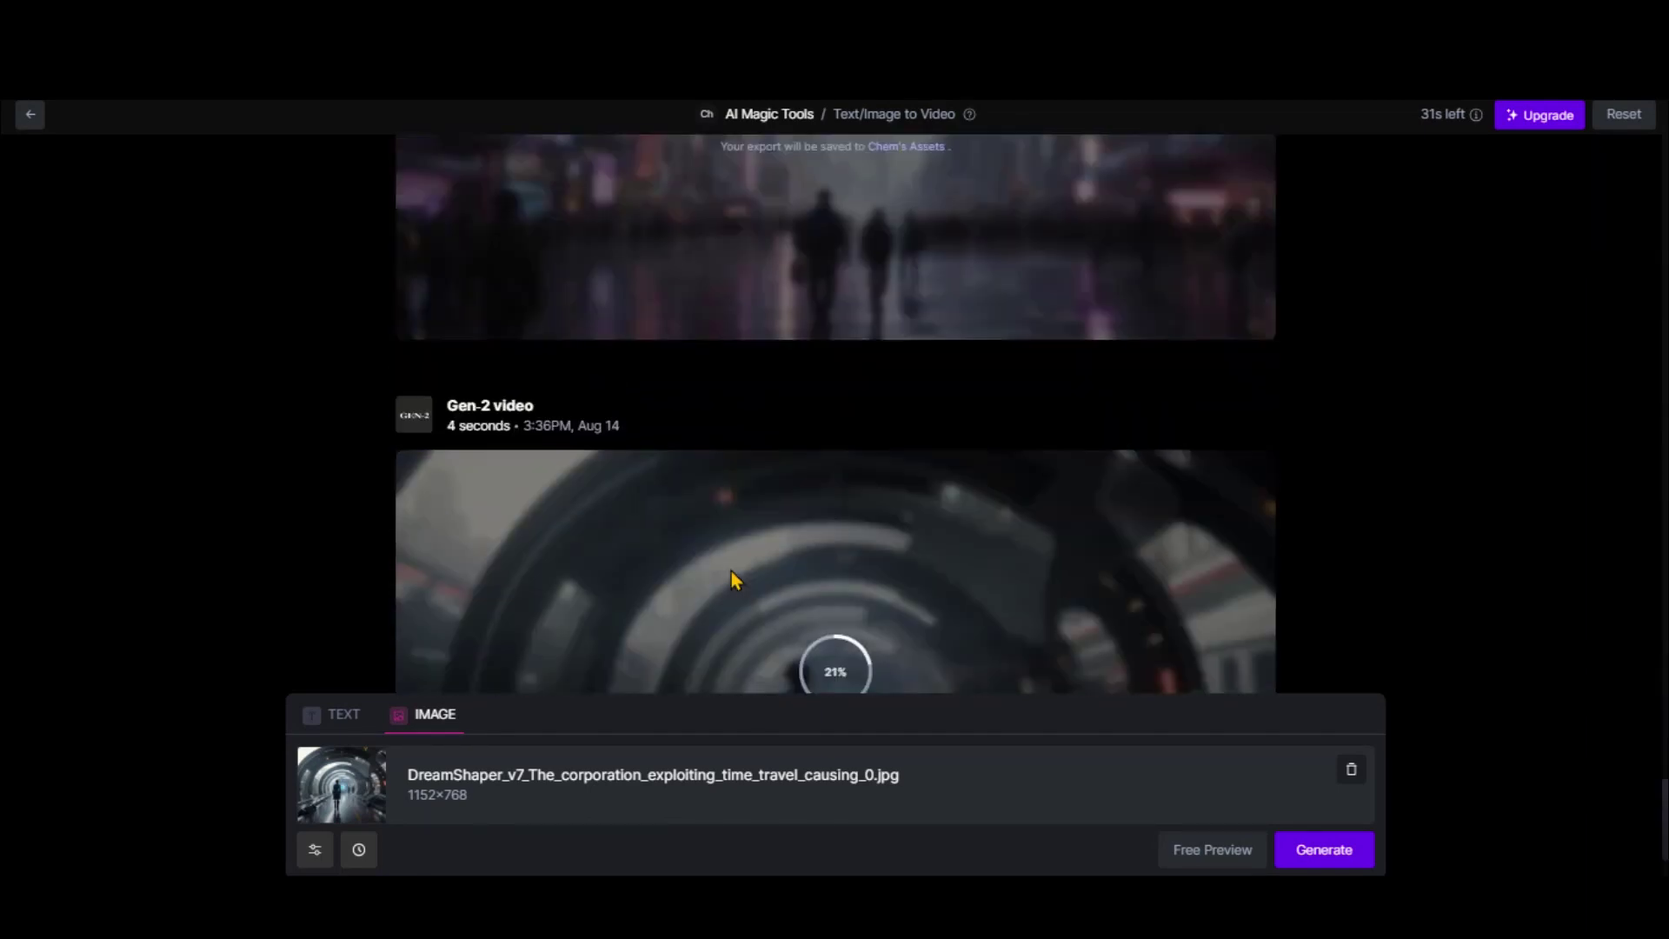
scroll(732, 571, "down", 3)
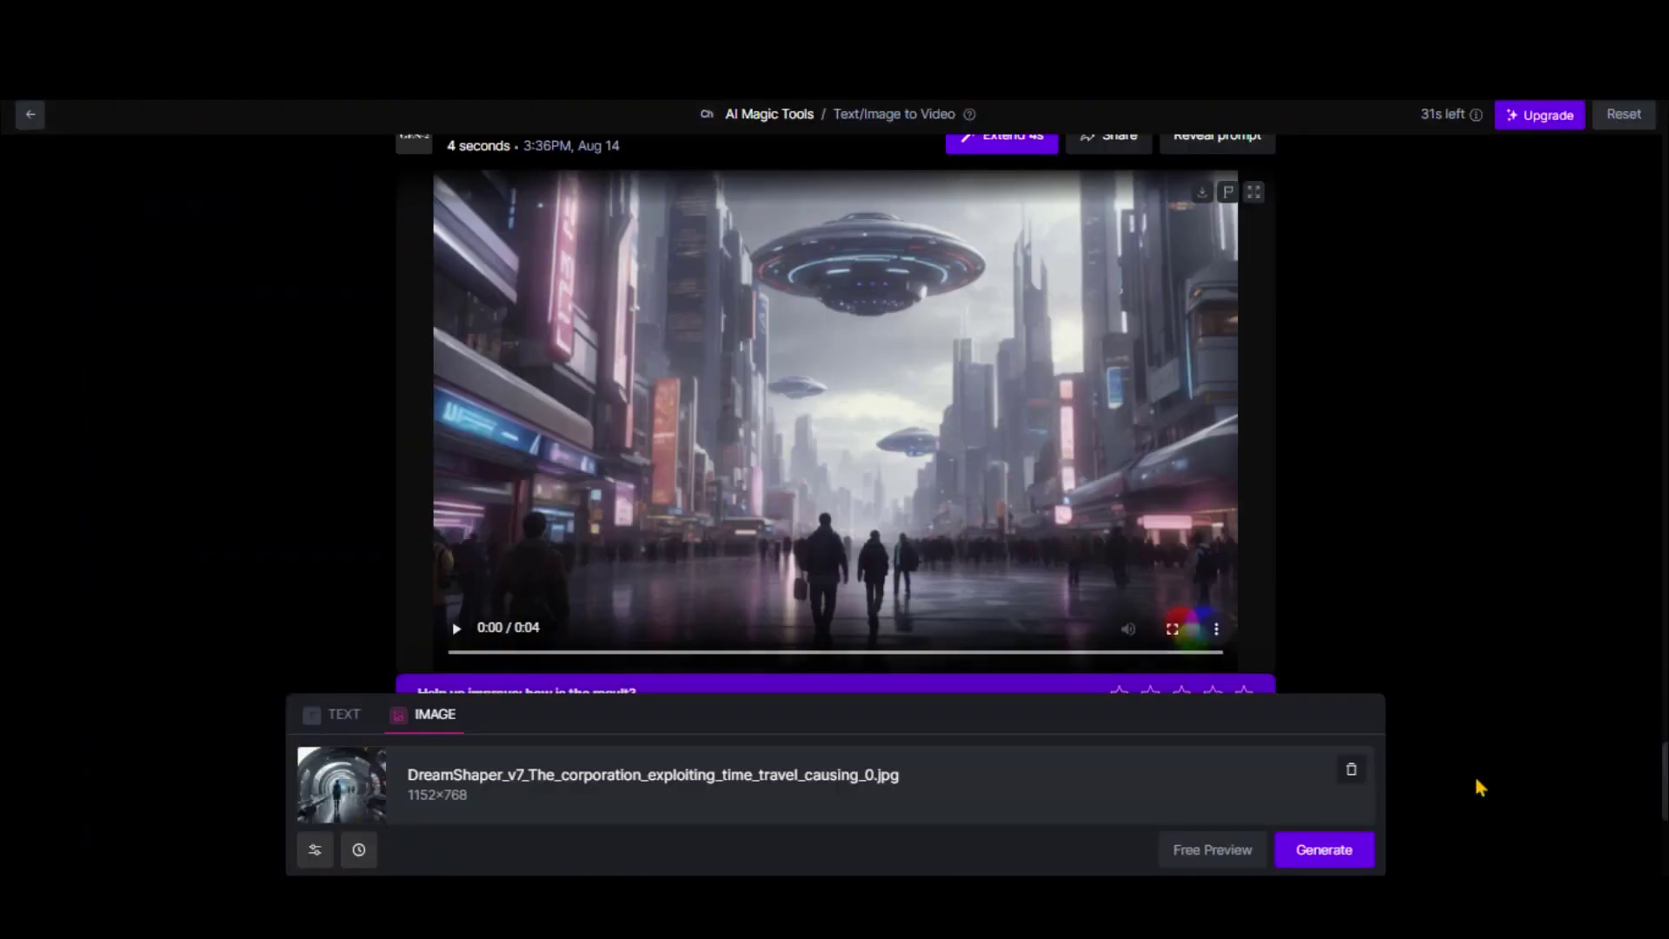
scroll(1475, 786, "down", 5)
scroll(1211, 292, "up", 5)
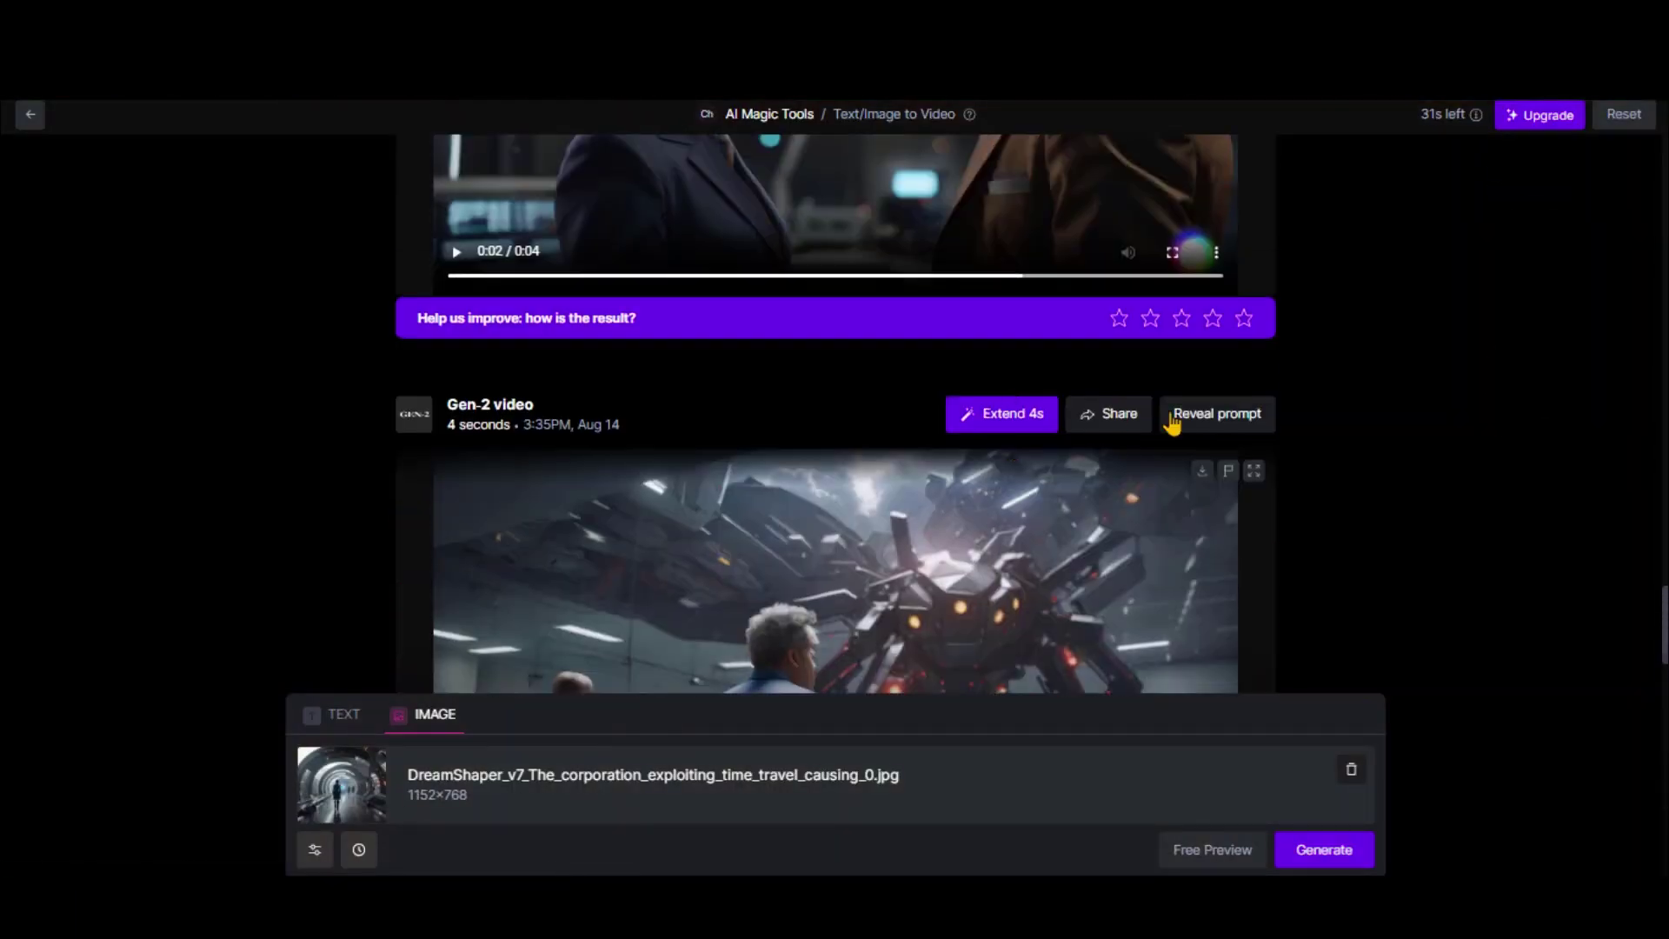
Scroll up through the Gen-2 clip list to find the finished videos
scroll(958, 437, "up", 5)
scroll(911, 461, "up", 5)
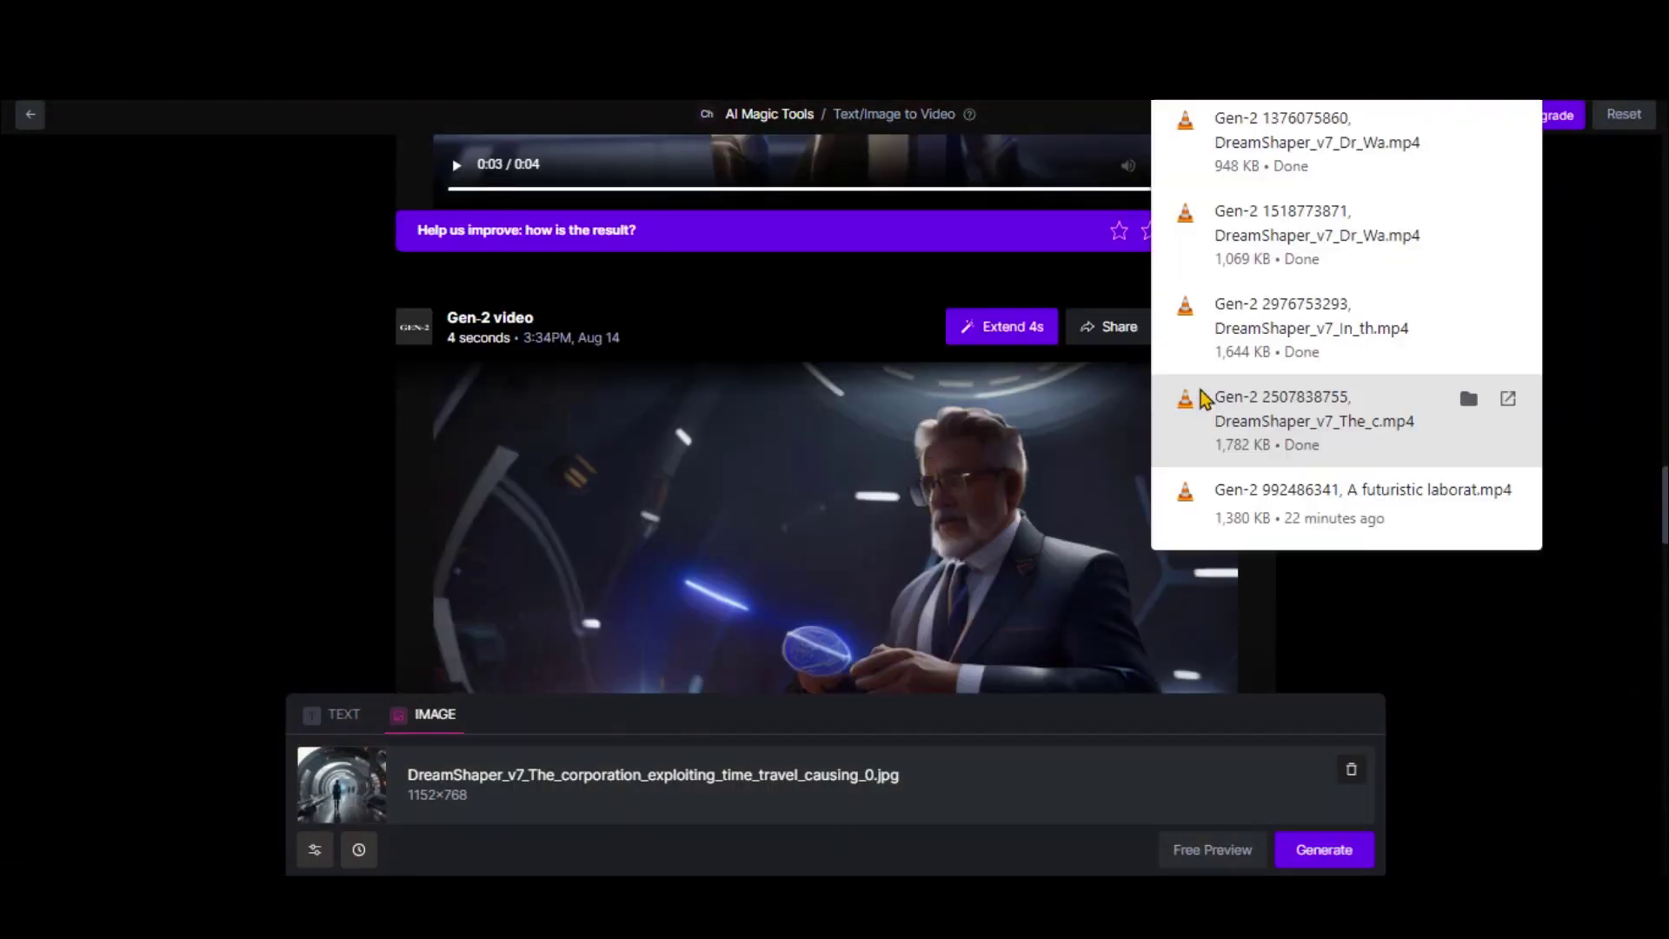